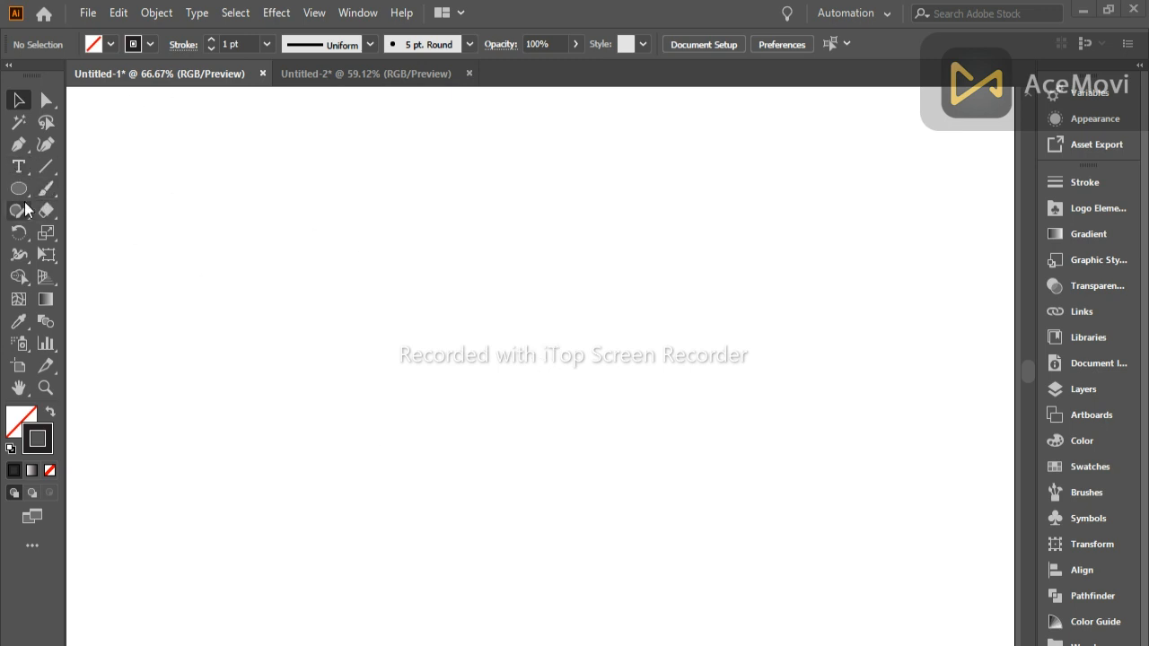
- Draw a straight vertical line near the middle of the artboard and place a parallel copy a short distance to its right
click(47, 166)
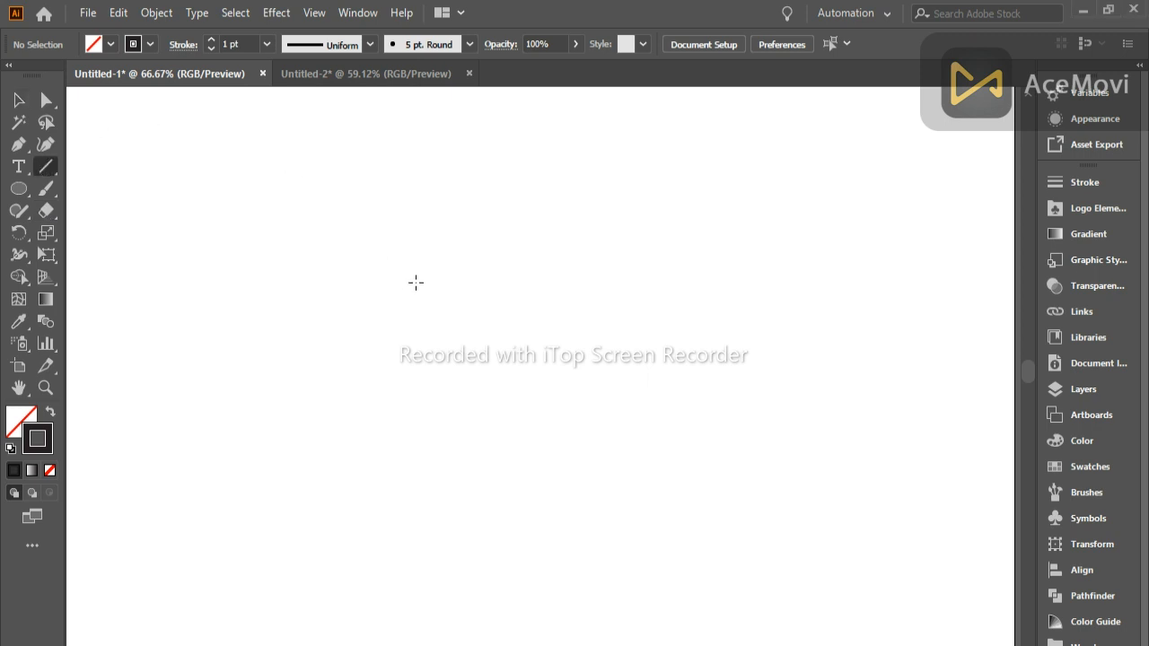
mouse_move(416, 283)
mouse_down()
mouse_move(441, 354)
mouse_move(430, 557)
mouse_up()
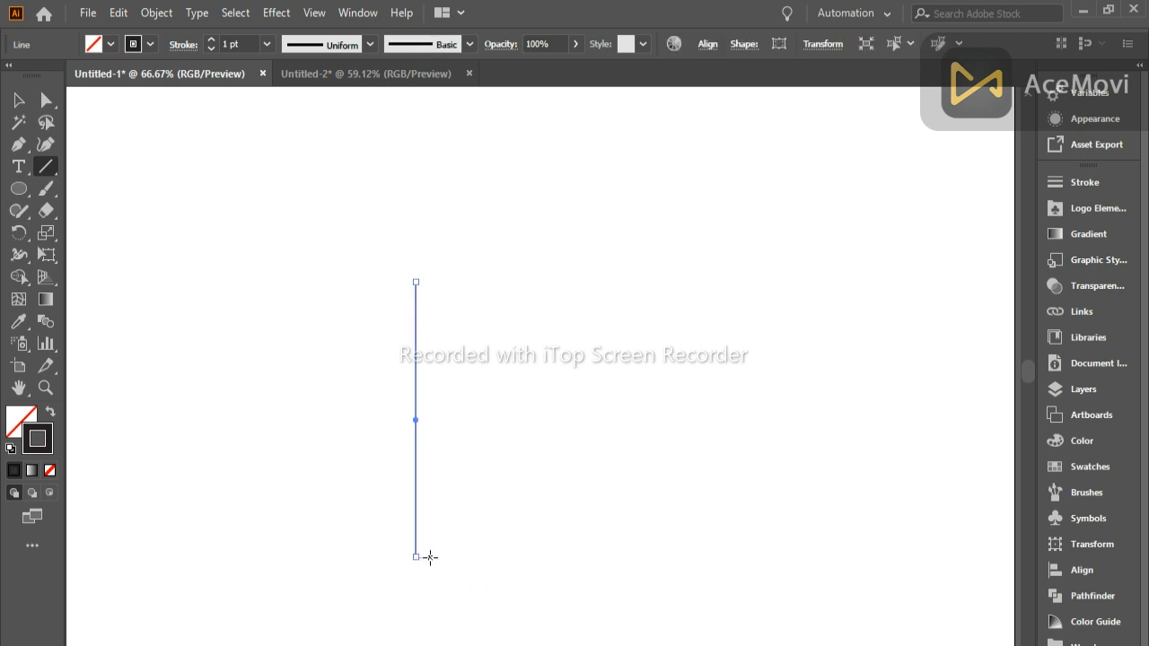
click(19, 100)
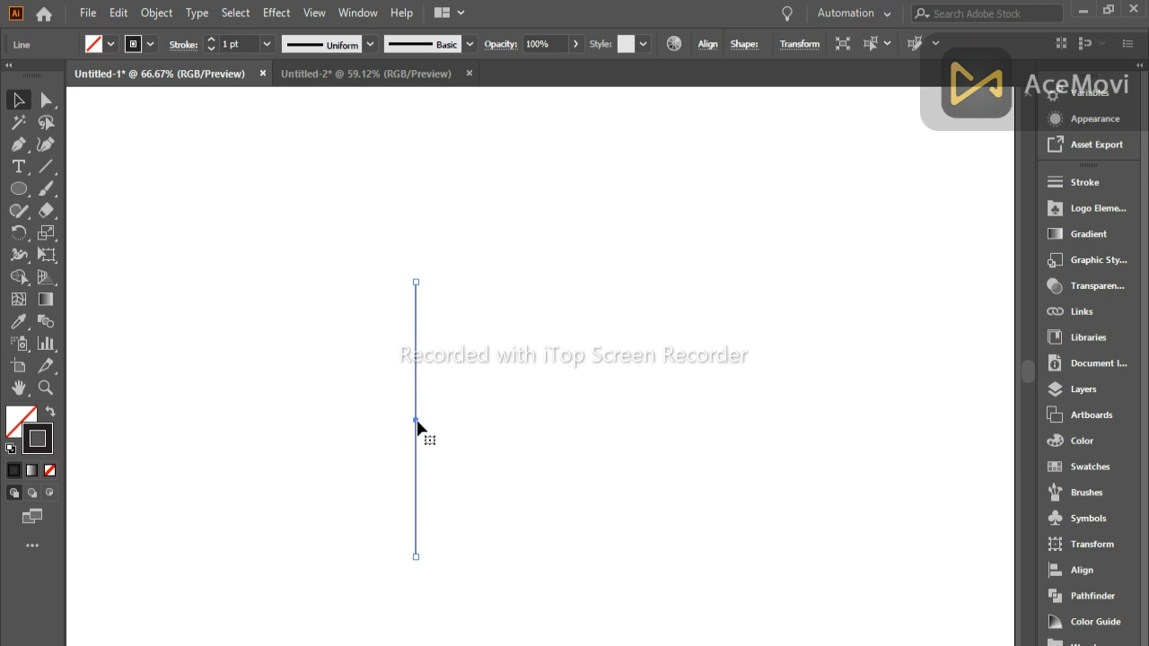
mouse_move(418, 420)
mouse_down()
mouse_move(433, 424)
mouse_move(432, 411)
mouse_move(431, 424)
mouse_up()
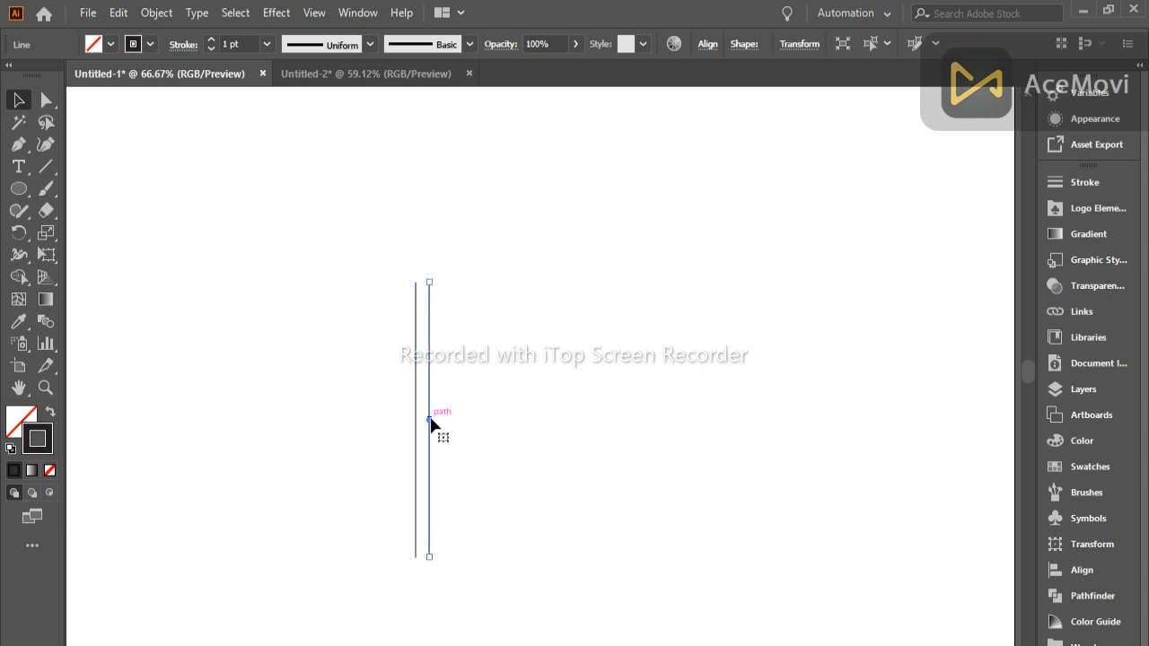
- Repeat the line duplication ten times to build a row of twelve evenly spaced vertical lines
key(ctrl+d)
key(ctrl+d)
key(ctrl+d)
key(ctrl+d)
key(ctrl+d)
key(ctrl+d)
key(ctrl+d)
key(ctrl+d)
key(ctrl+d)
key(ctrl+d)
- Copy all twelve vertical lines and paste the copy in front of the originals
drag(404, 416, 613, 463)
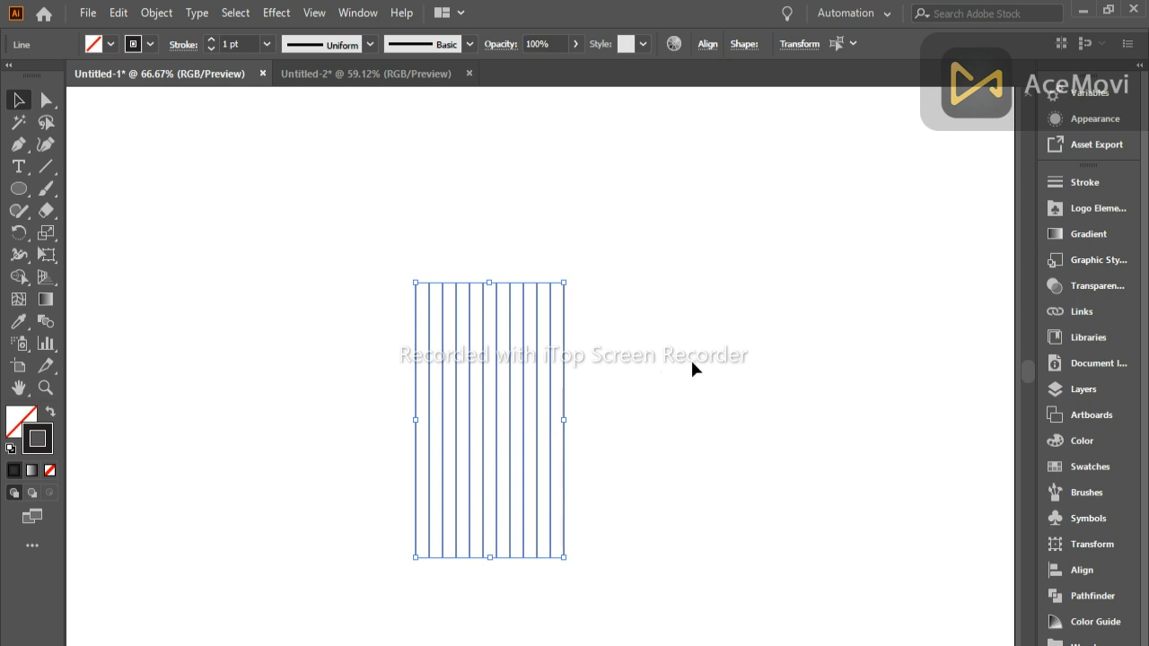
click(119, 12)
click(139, 103)
click(119, 12)
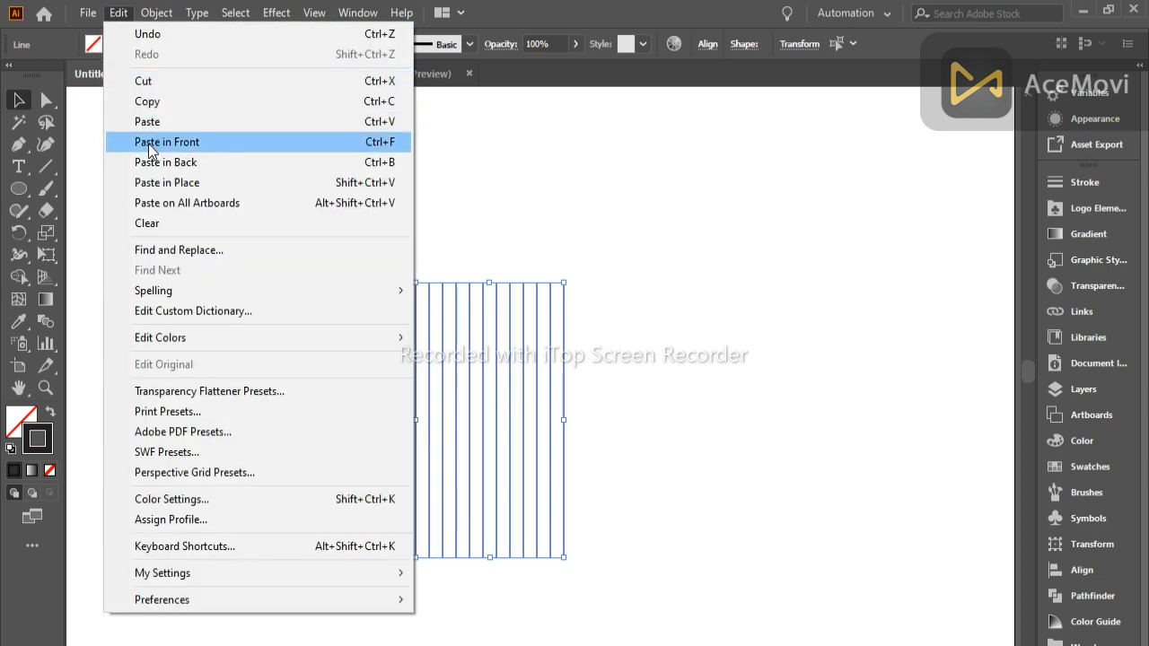
click(148, 142)
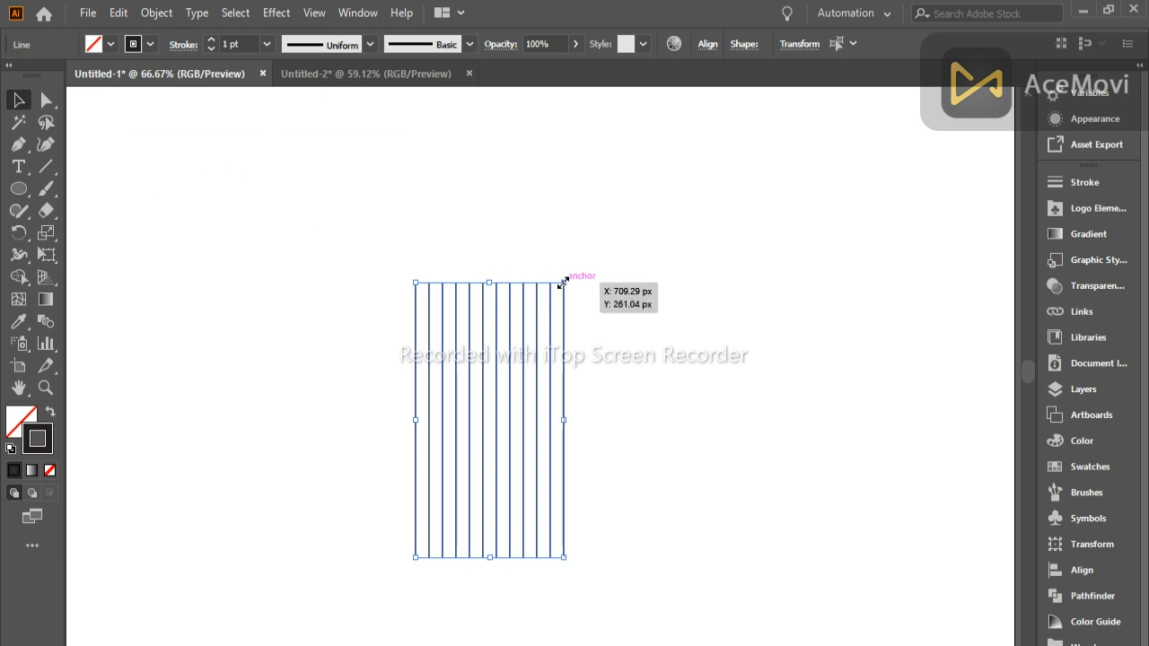
- Rotate the pasted lines to horizontal so they cross the vertical lines and form a square grid
drag(569, 284, 643, 509)
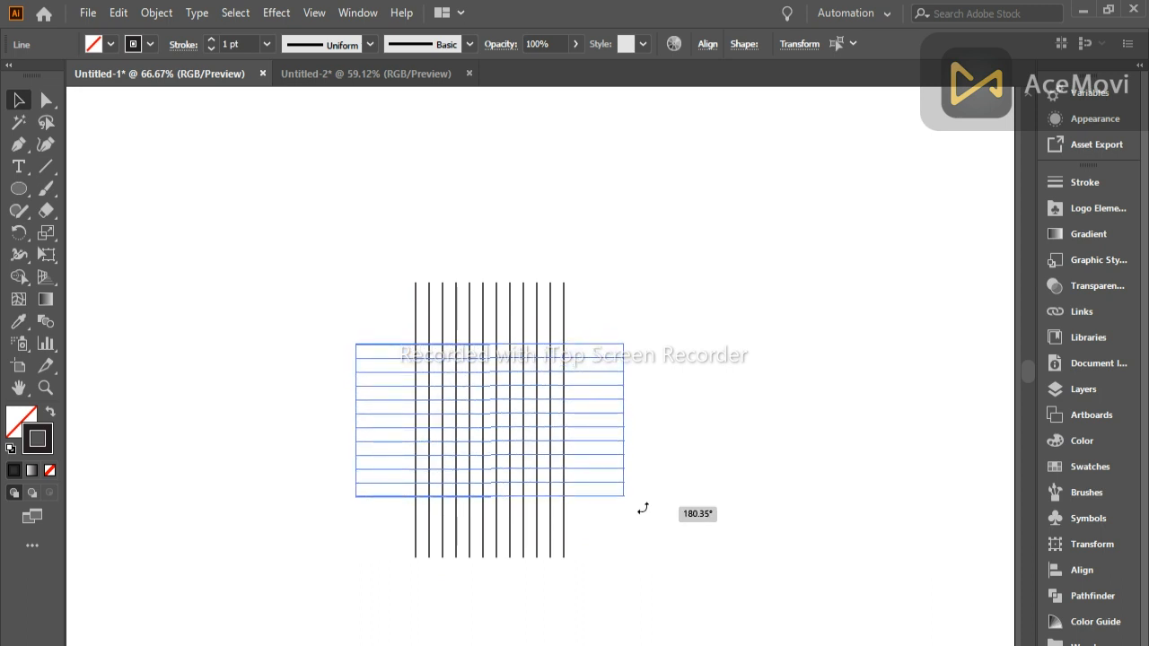
drag(643, 509, 641, 509)
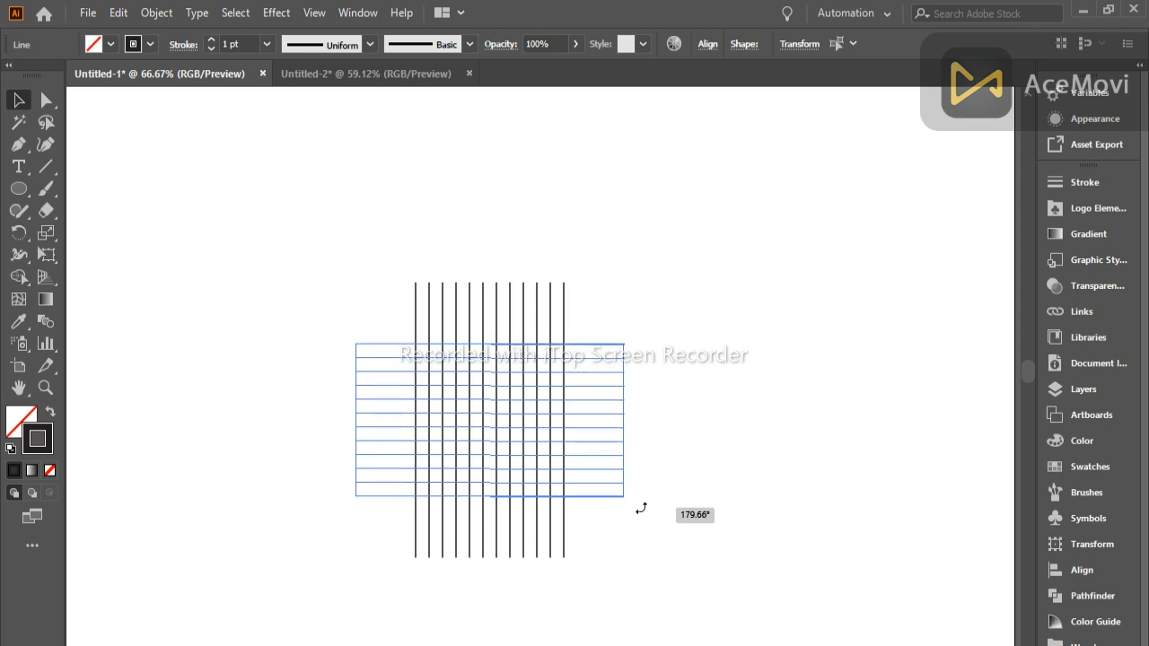
drag(641, 509, 638, 515)
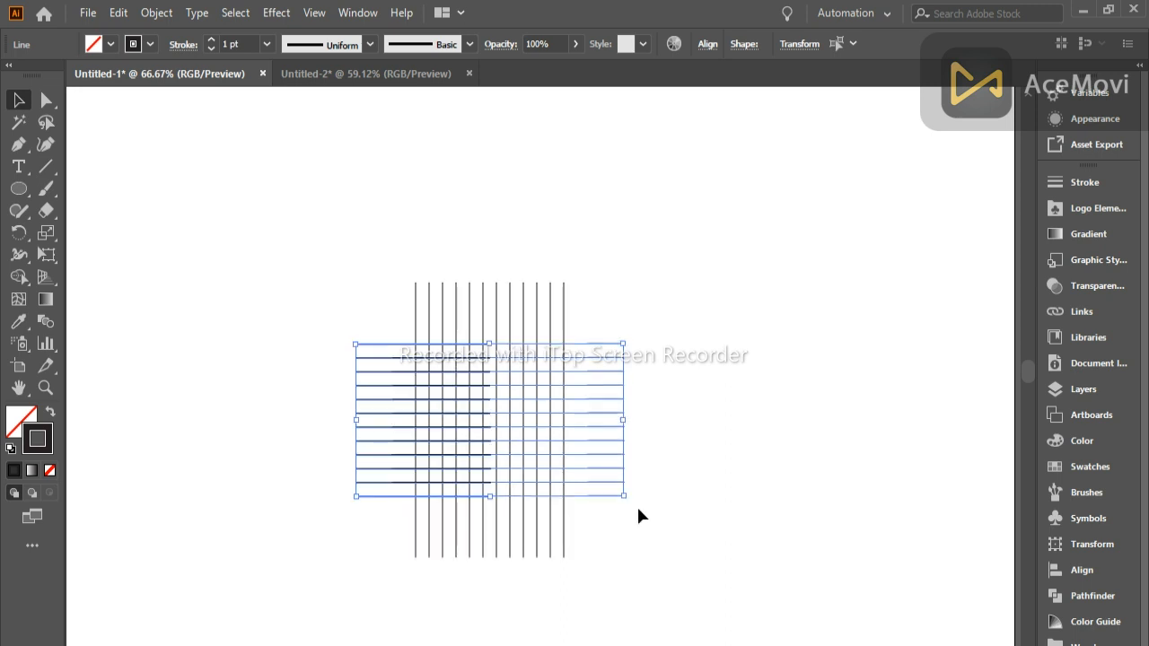
- Group all the vertical and horizontal lines into one grid object and deselect it
drag(316, 262, 637, 537)
key(ctrl)
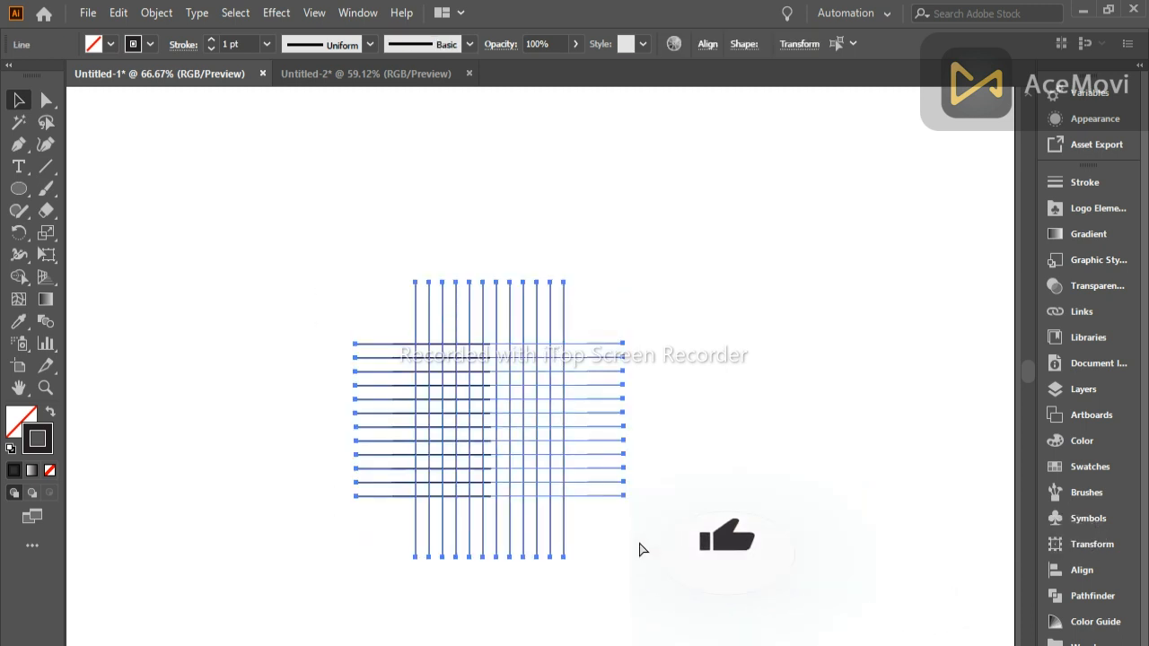
key(ctrl+g)
click(639, 543)
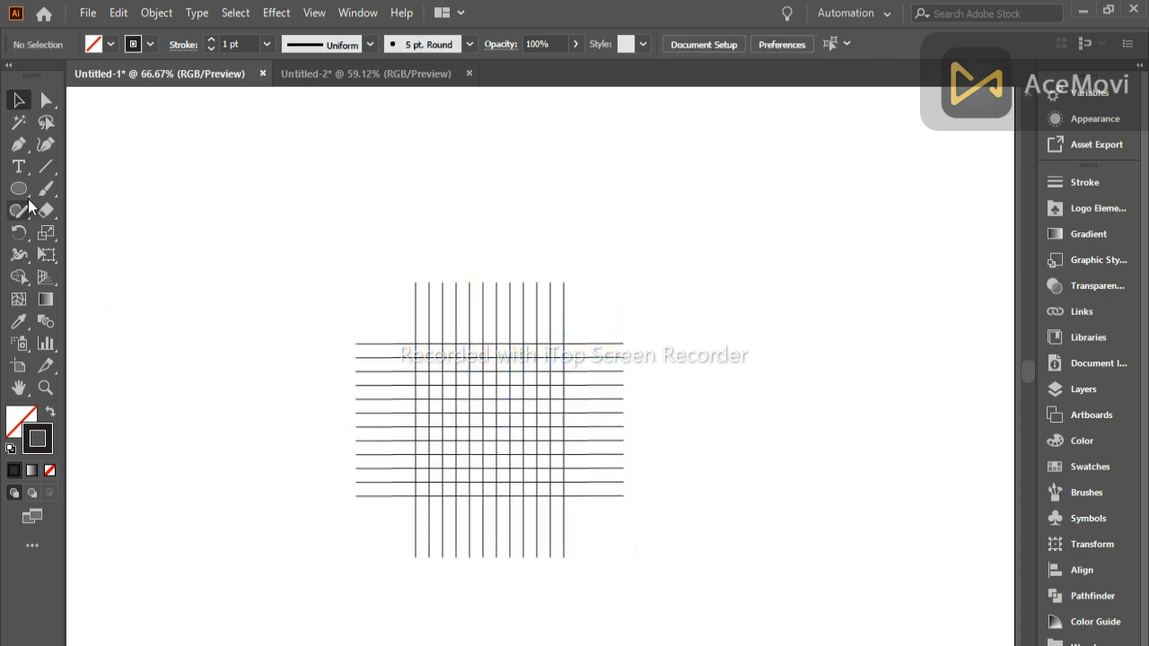
- Draw a circle nine grid cells across with the Ellipse tool, leaving one cell free around it inside the grid
click(20, 167)
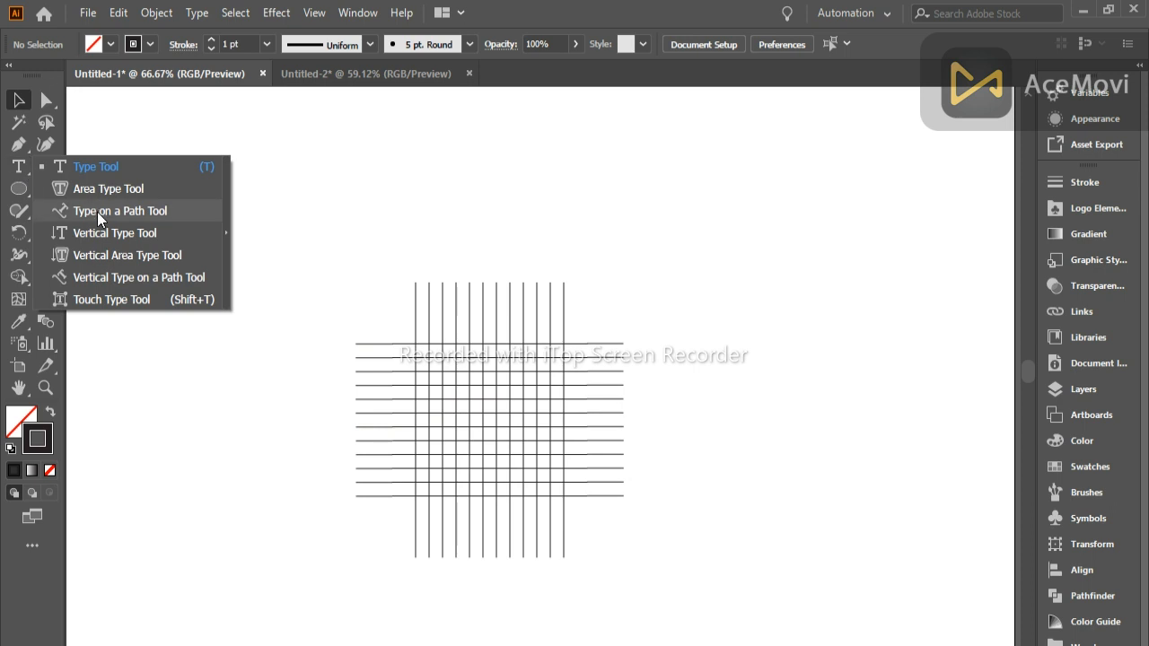
click(18, 126)
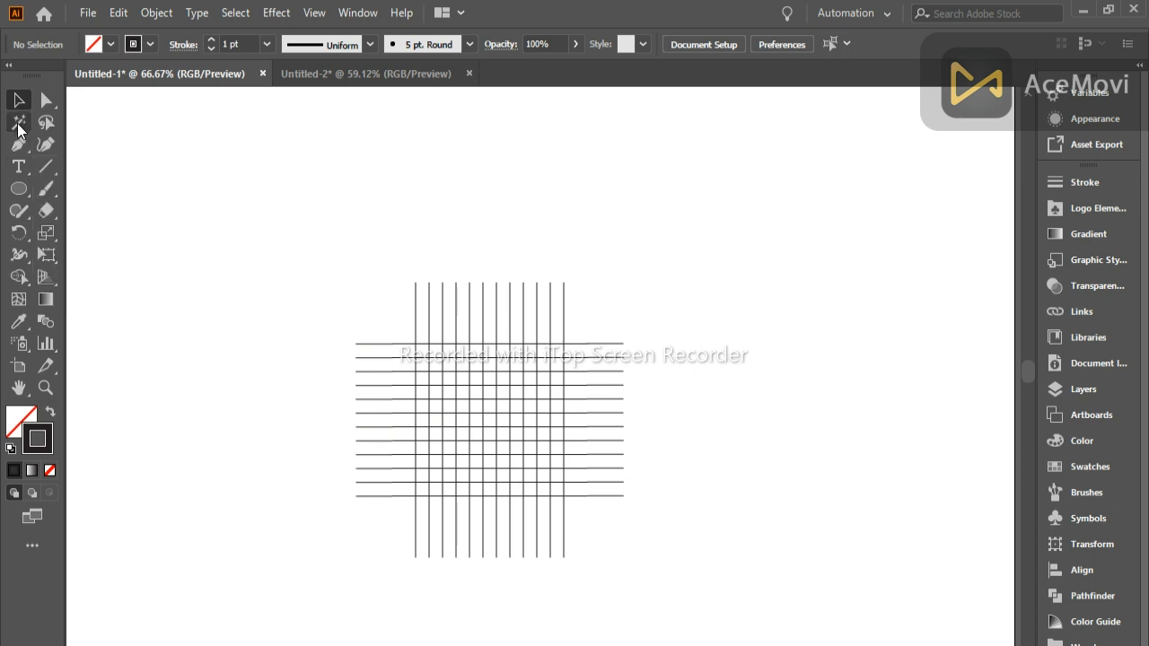
click(17, 188)
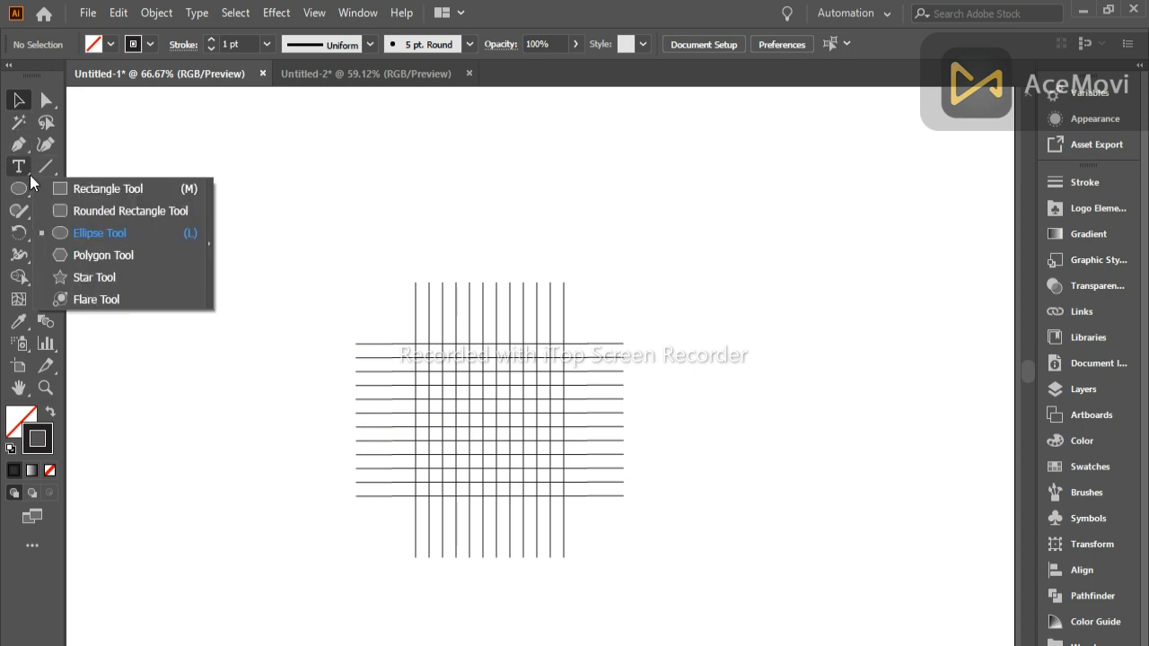
click(97, 232)
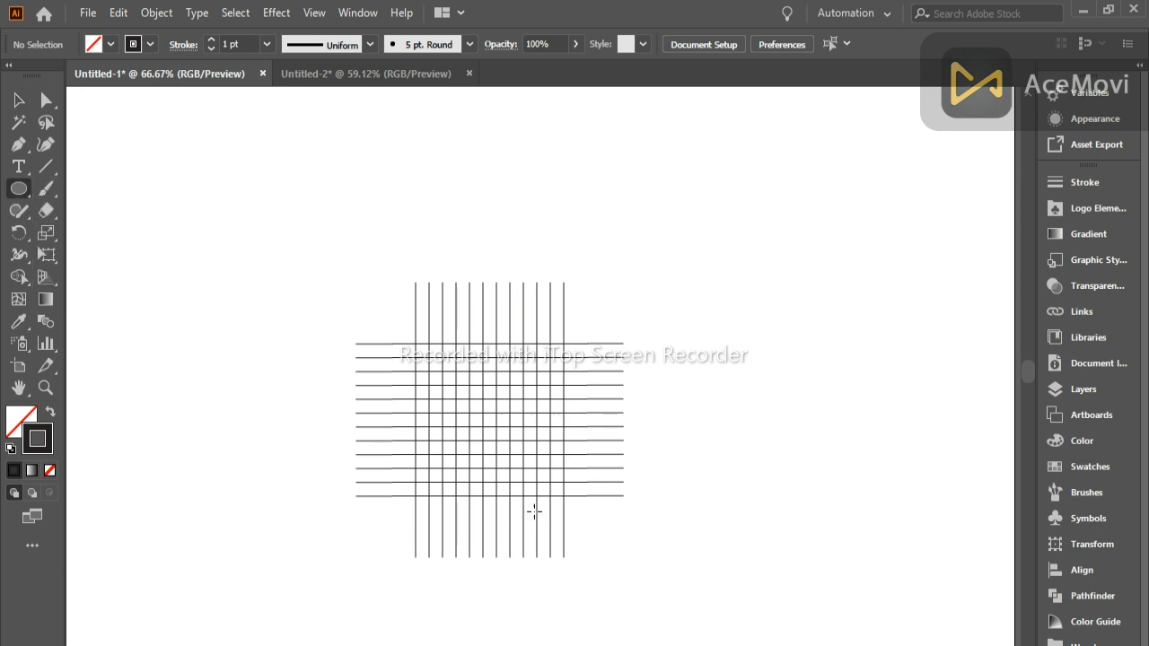
scroll(472, 440, up, 2)
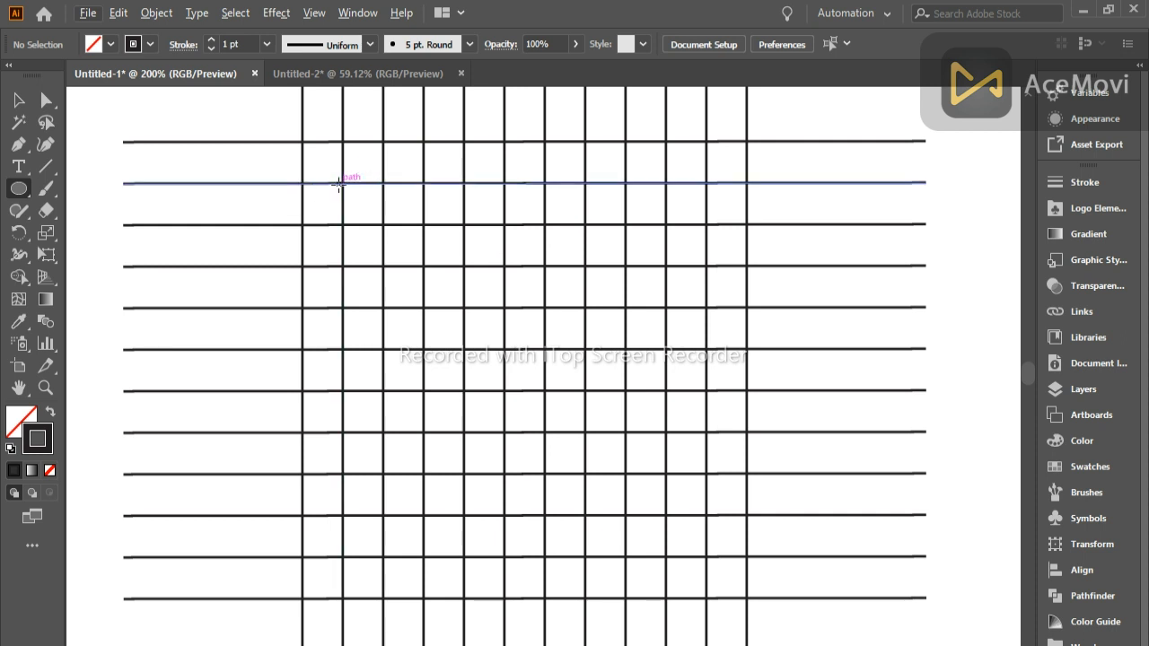
drag(342, 186, 618, 567)
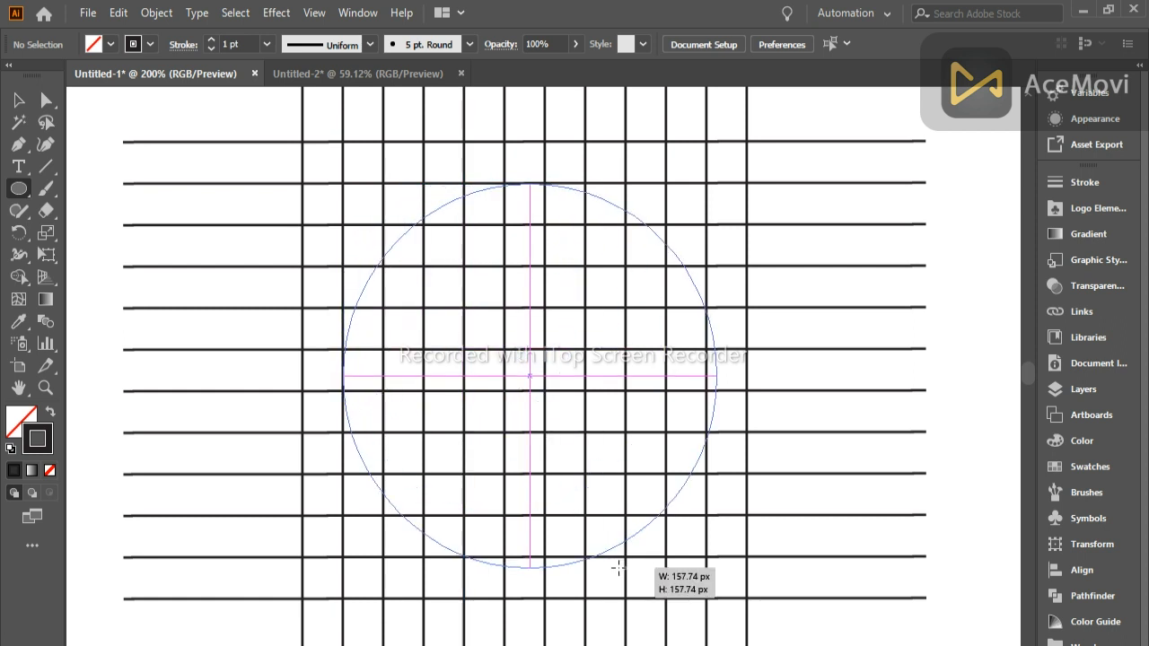
mouse_move(618, 568)
mouse_down()
mouse_move(618, 592)
mouse_move(610, 557)
mouse_up()
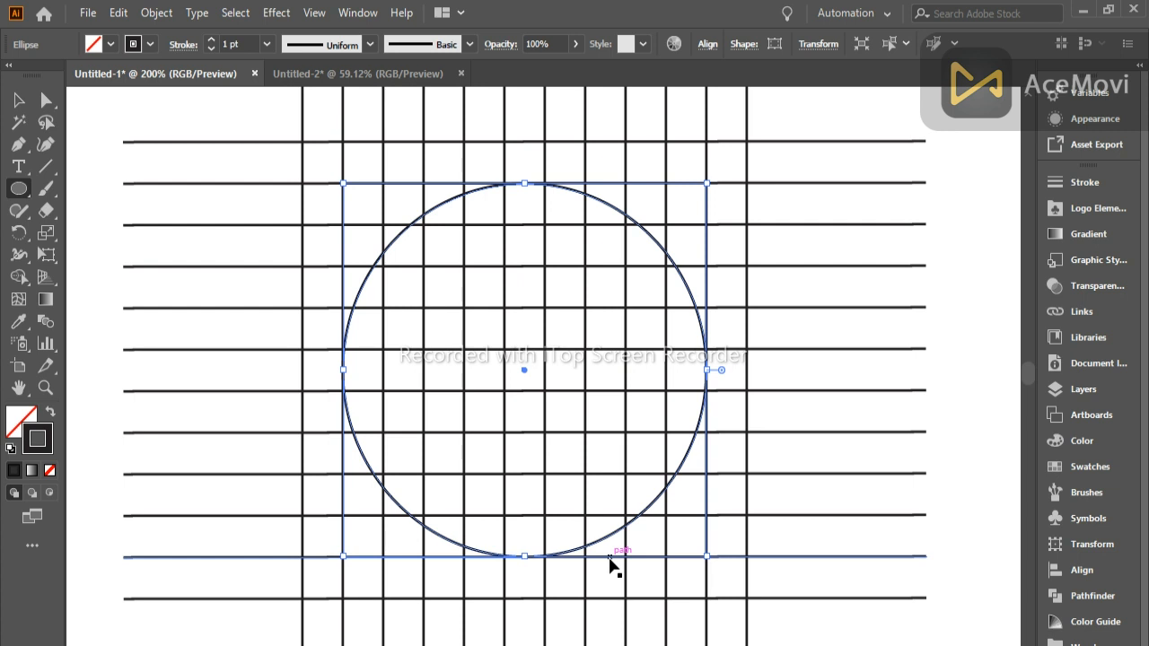
- Paste a copy of the circle in front and enlarge it from the centre to reach the outermost grid lines
click(157, 13)
mouse_move(76, 11)
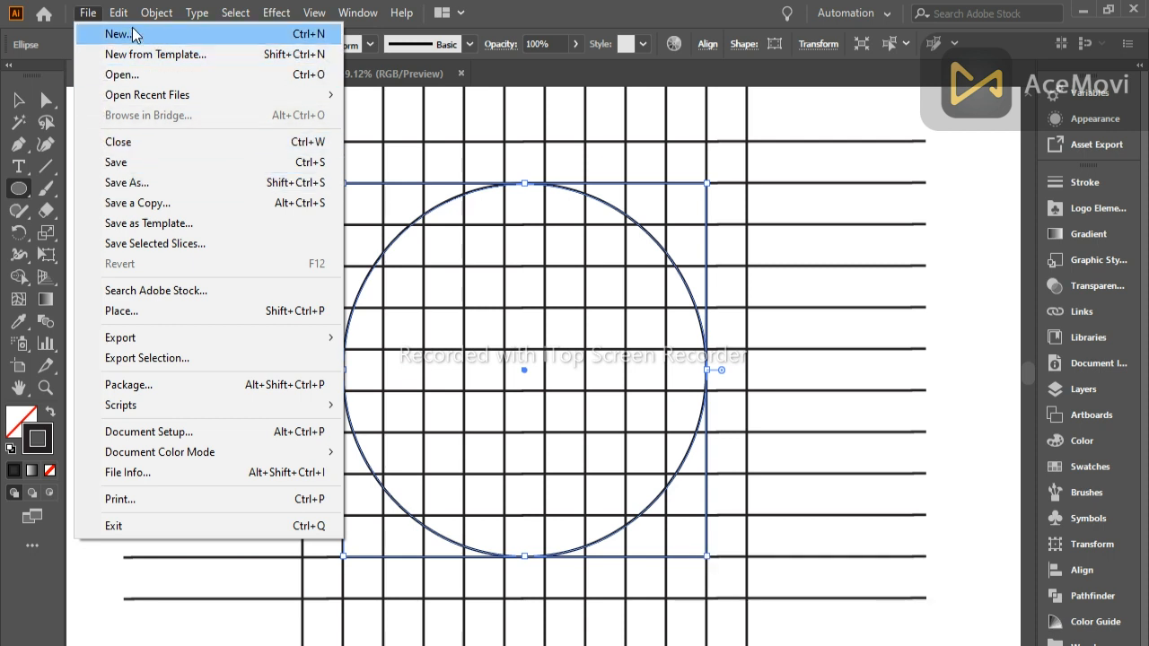
mouse_move(119, 13)
click(139, 100)
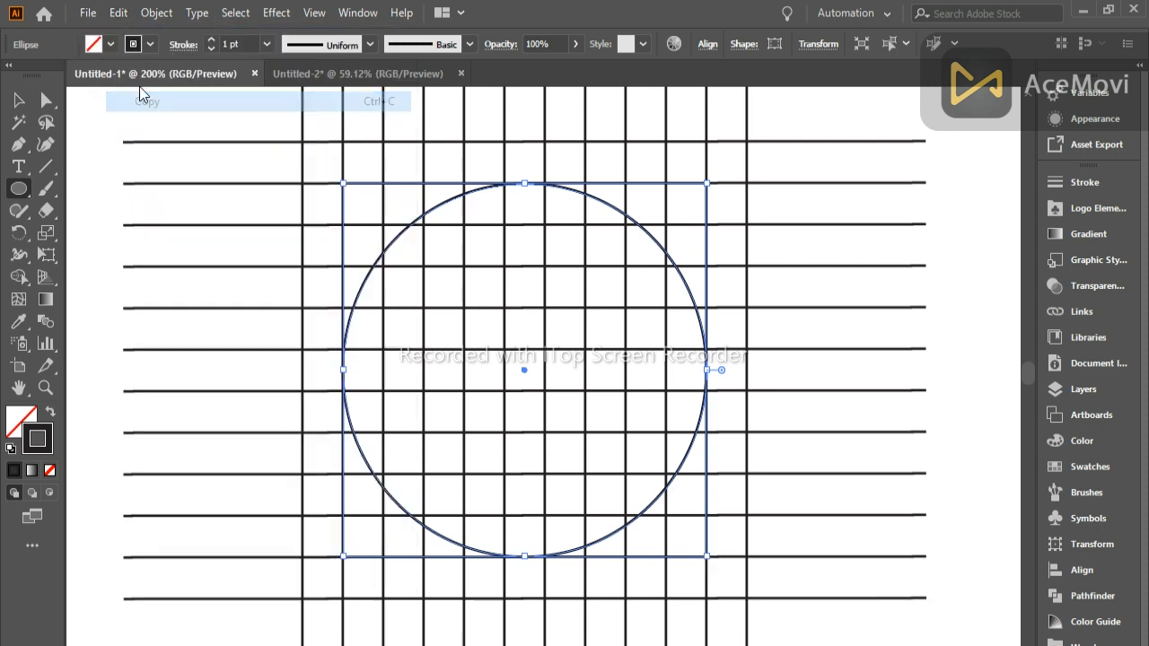
click(117, 13)
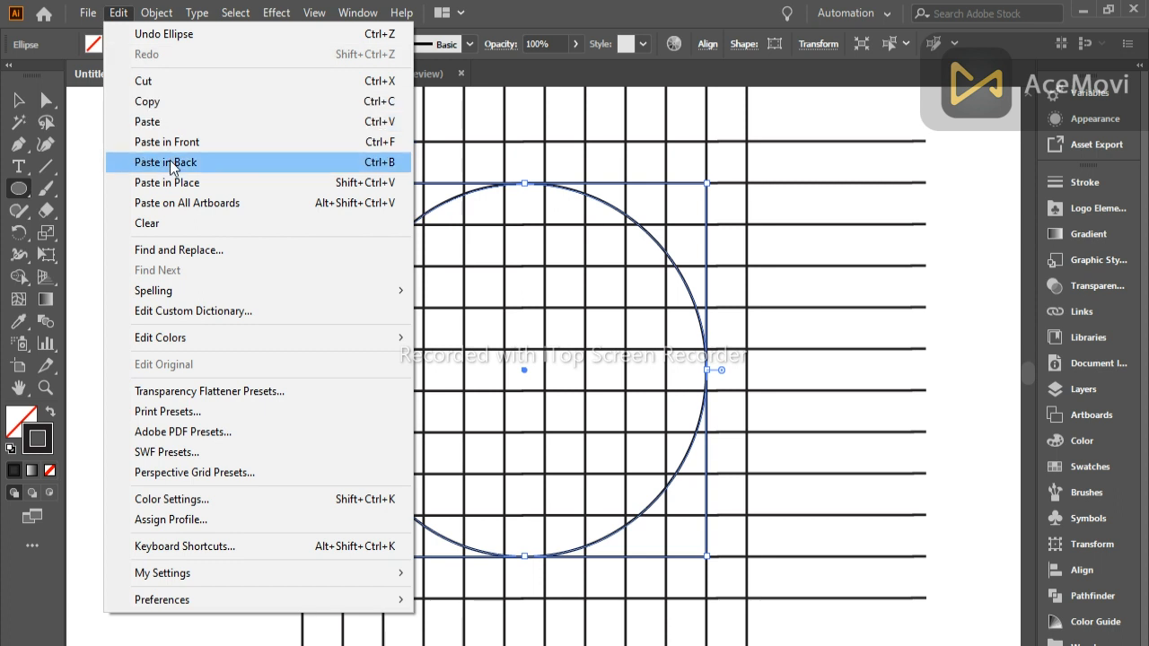
click(184, 142)
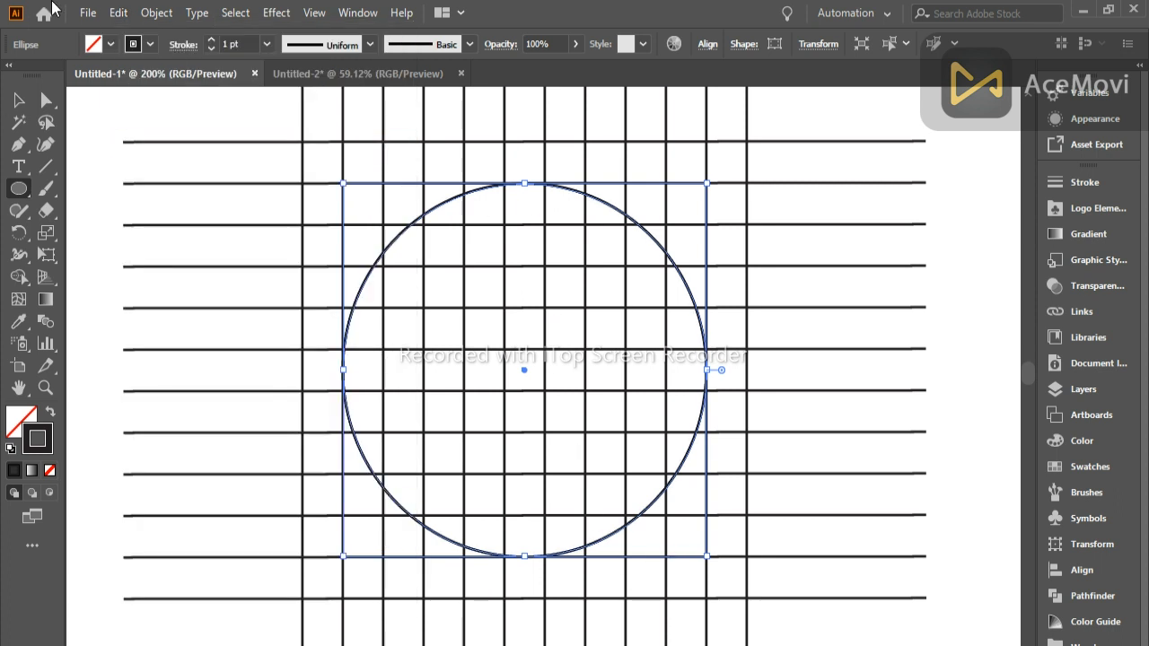
click(19, 99)
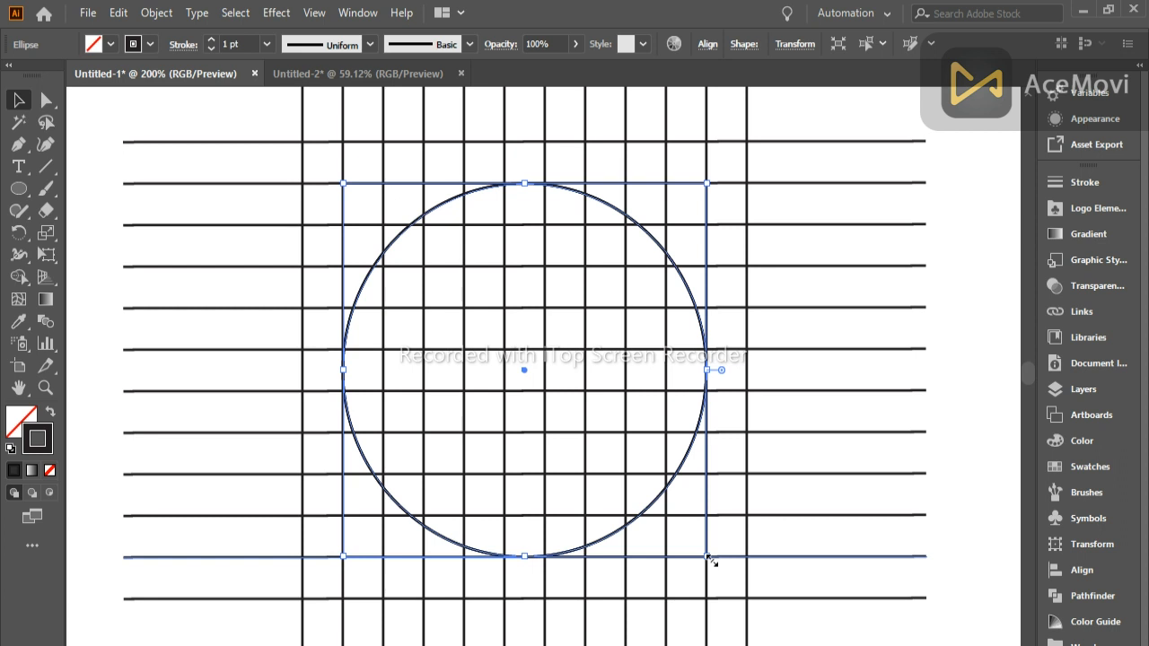
drag(709, 559, 750, 614)
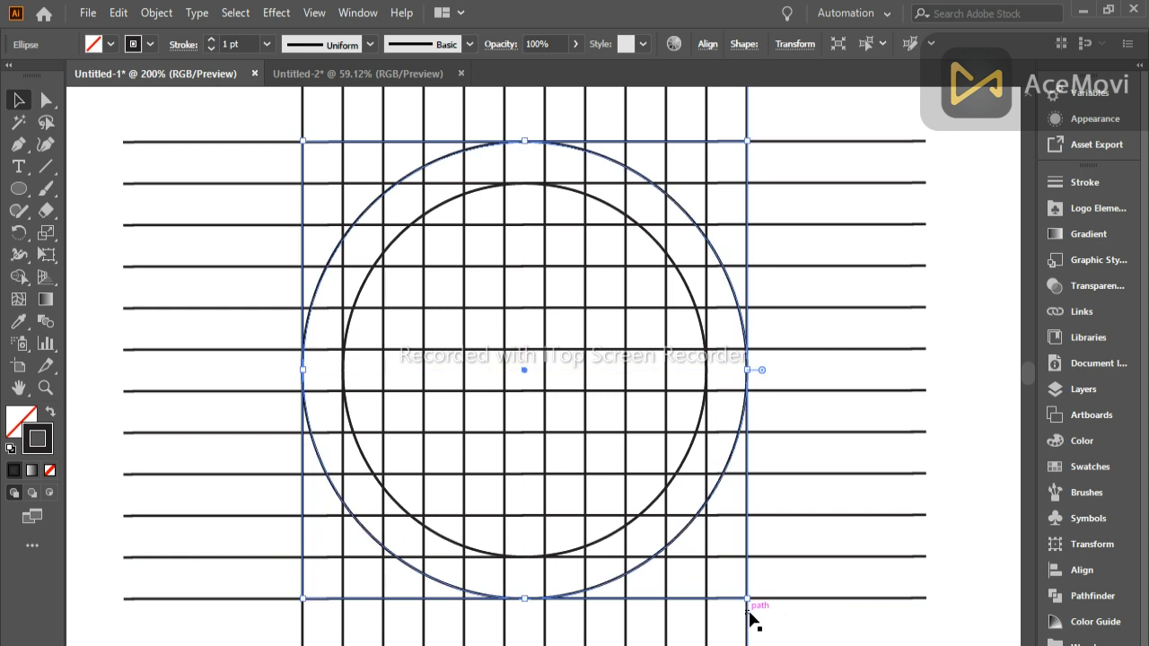
- Paste two more copies of the original circle in front and shrink them about the centre to seven and five grid cells across
key(ctrl+f)
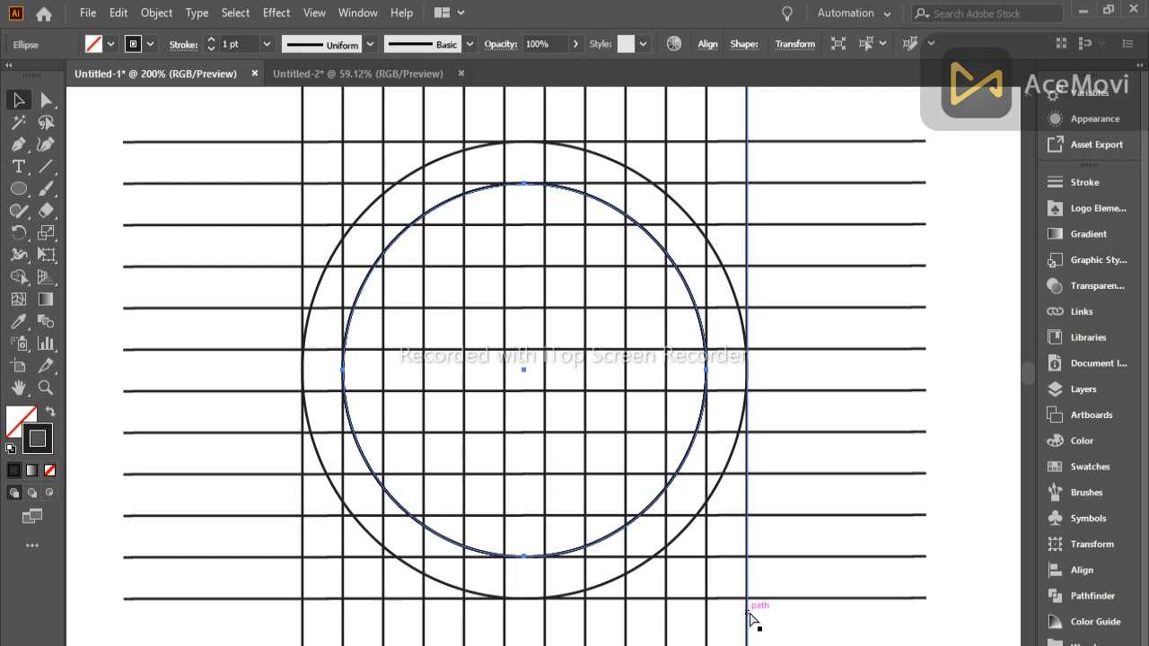
drag(706, 557, 666, 518)
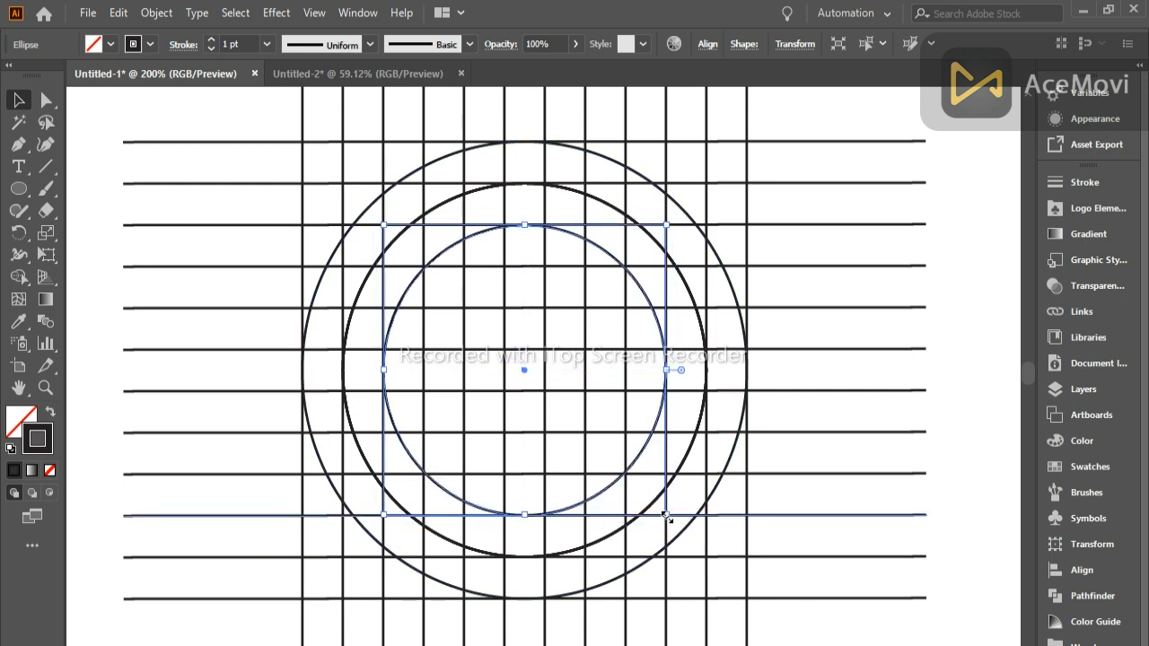
click(667, 519)
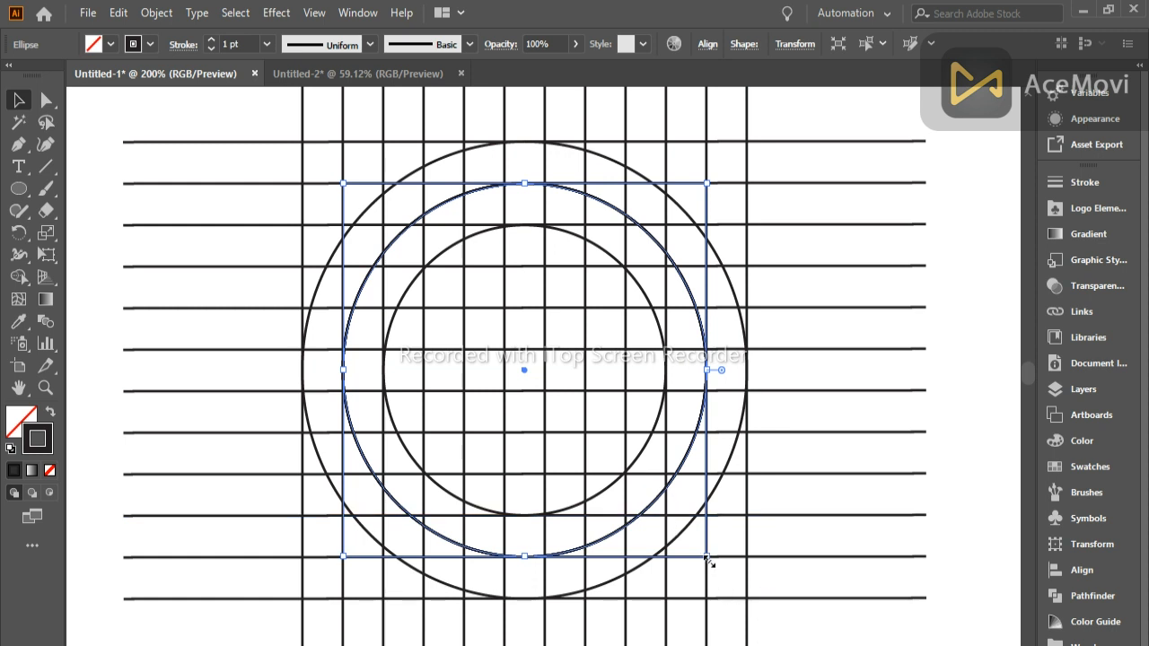
drag(707, 556, 654, 478)
- Paste another two copies of the original circle and shrink them about the centre to three cells and one cell across, then deselect
click(655, 480)
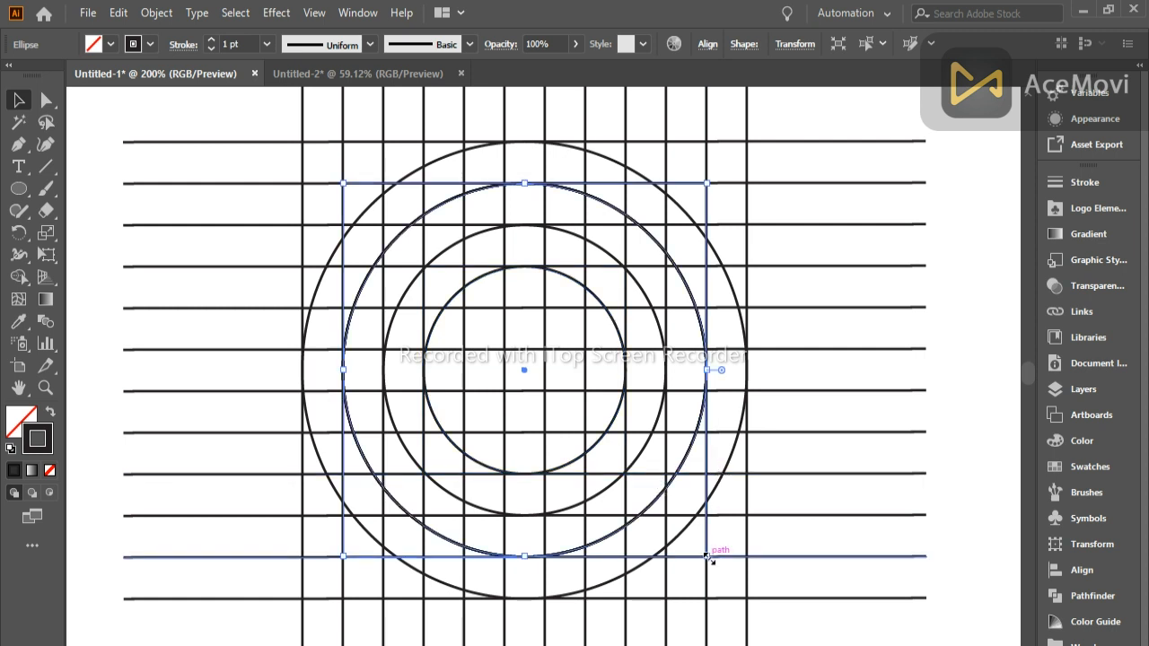
drag(708, 557, 586, 440)
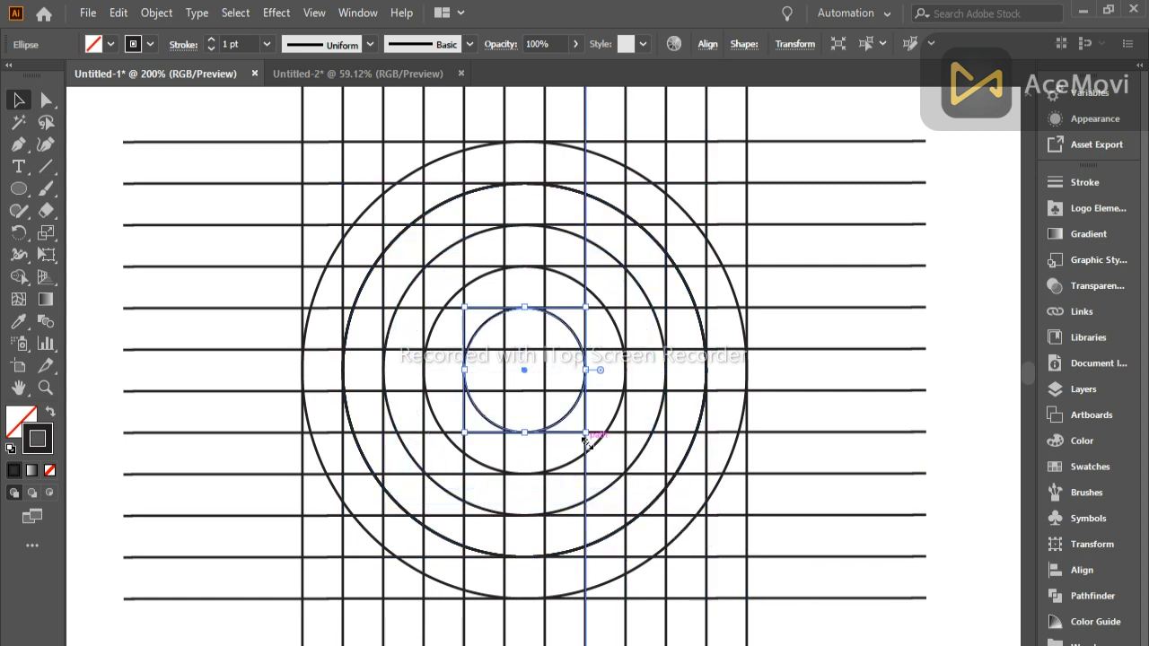
key(ctrl+z)
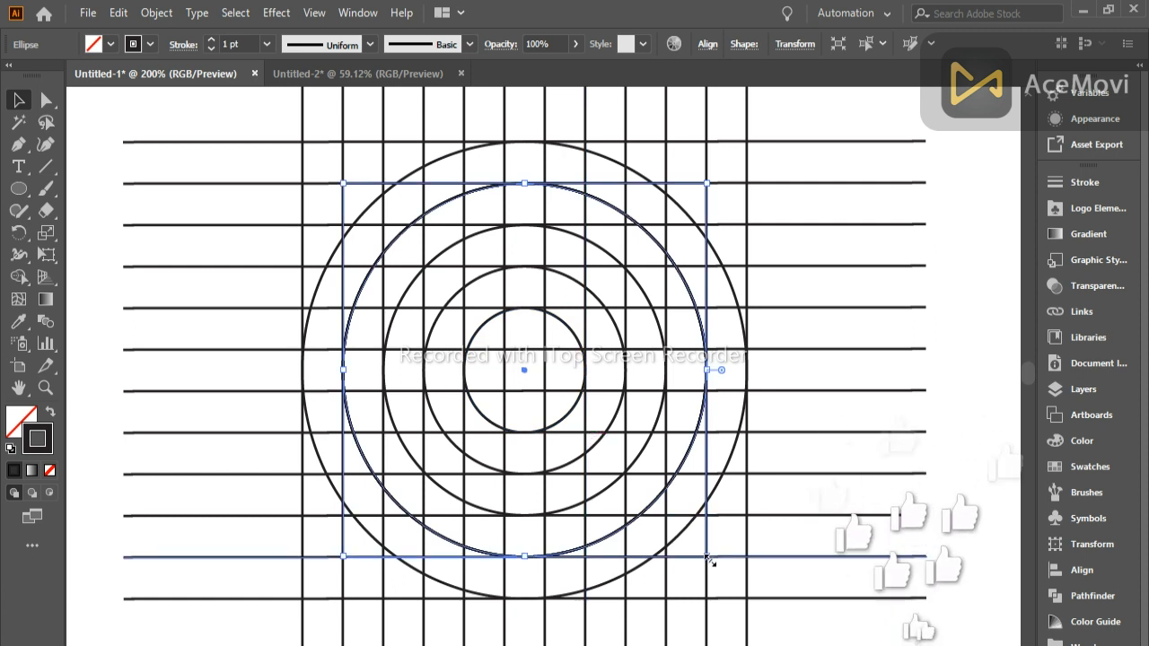
drag(706, 558, 543, 424)
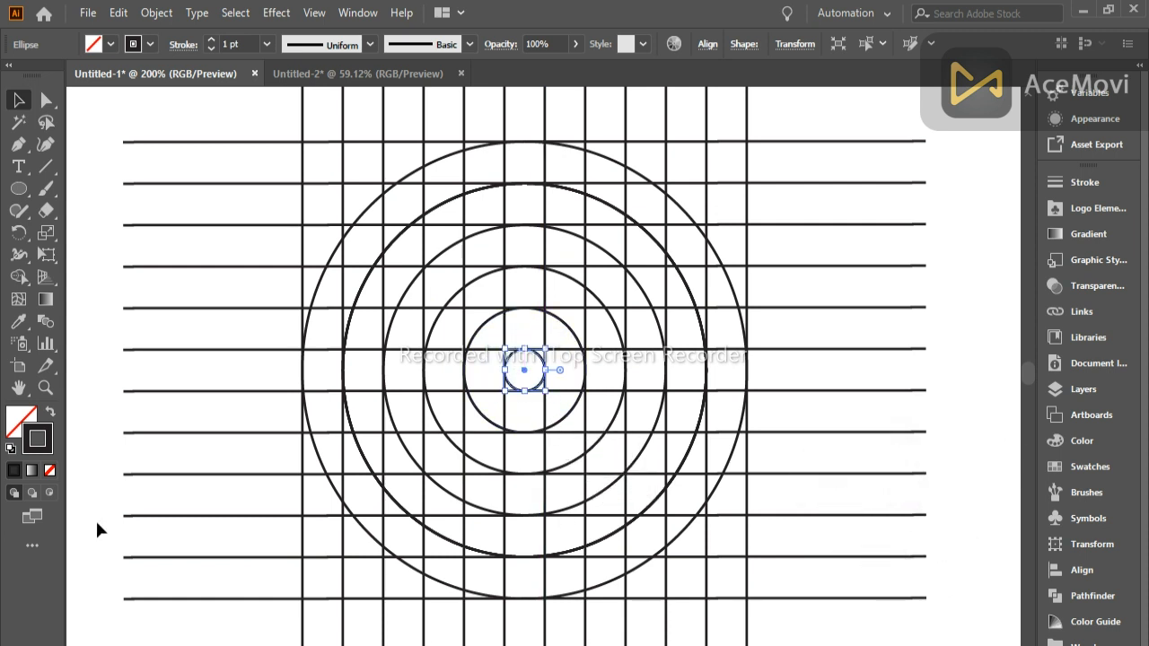
click(172, 490)
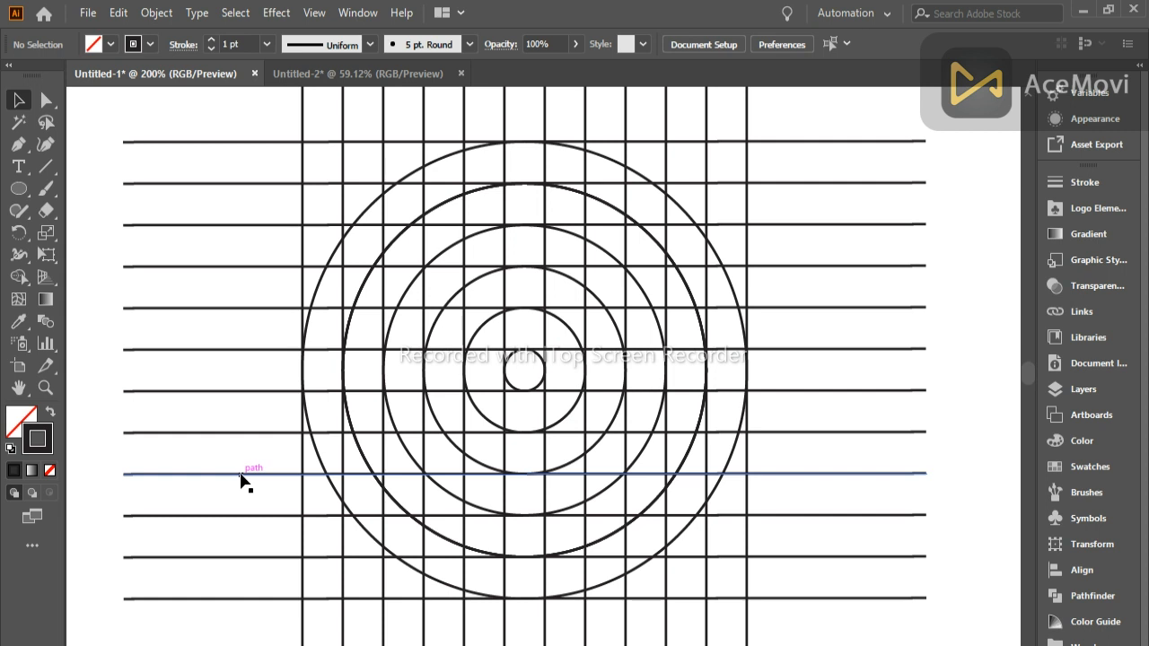
- Select all the grid lines and concentric circles and group them into one object
scroll(244, 476, down, 1)
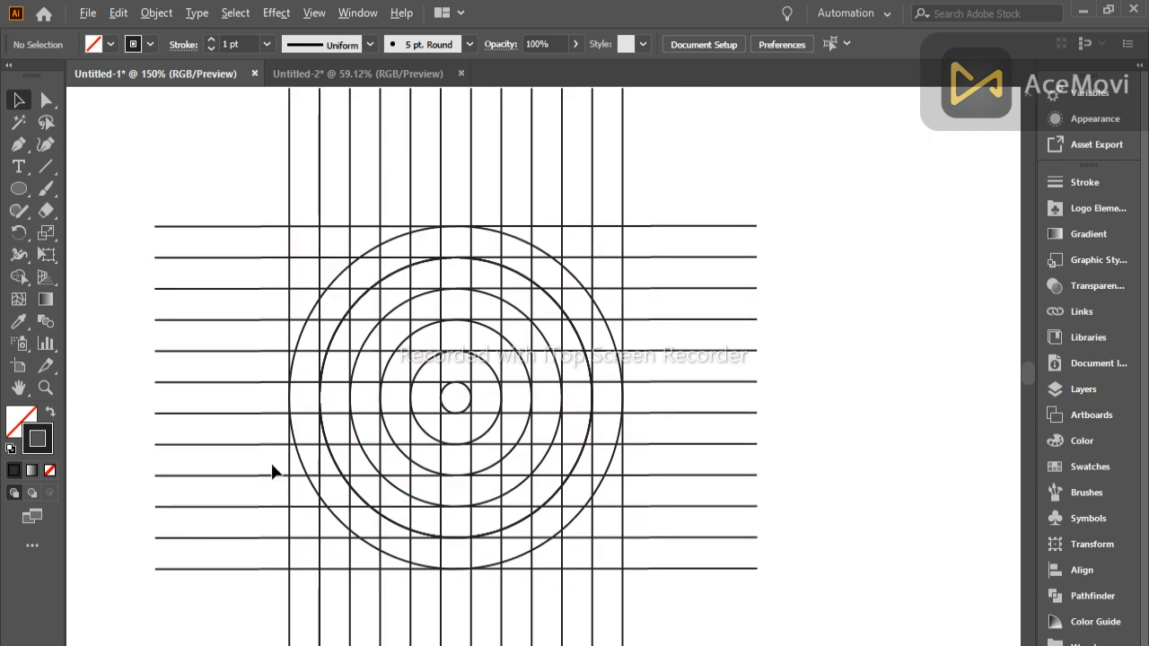
scroll(274, 467, down, 1)
drag(167, 207, 570, 551)
click(119, 12)
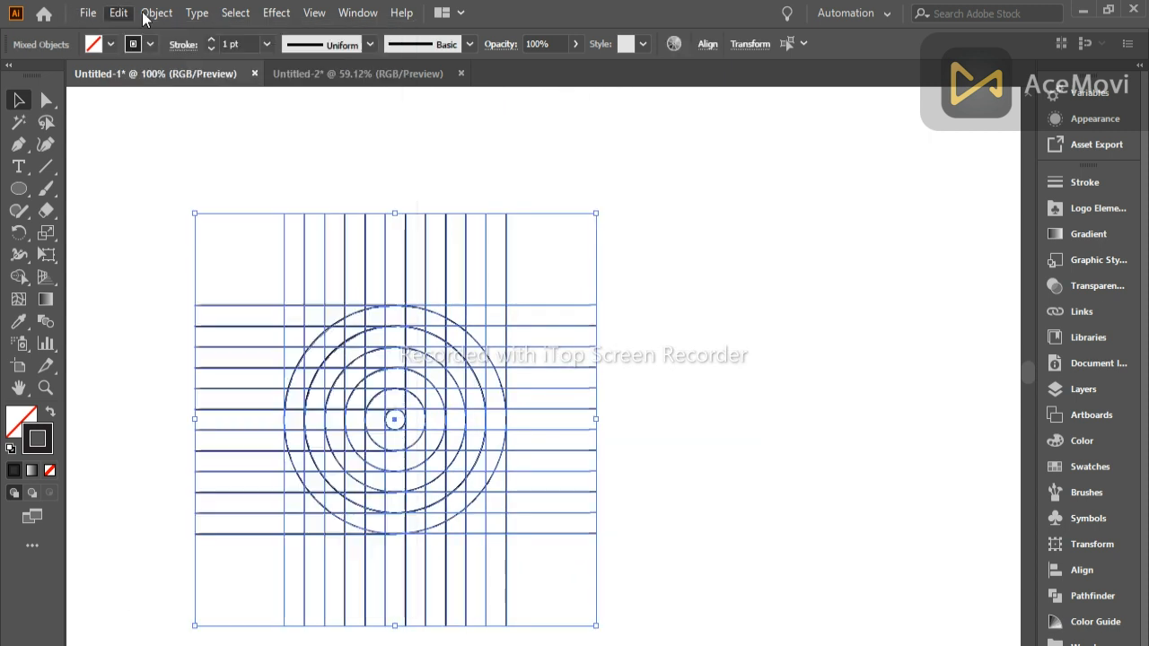
mouse_move(166, 11)
click(211, 95)
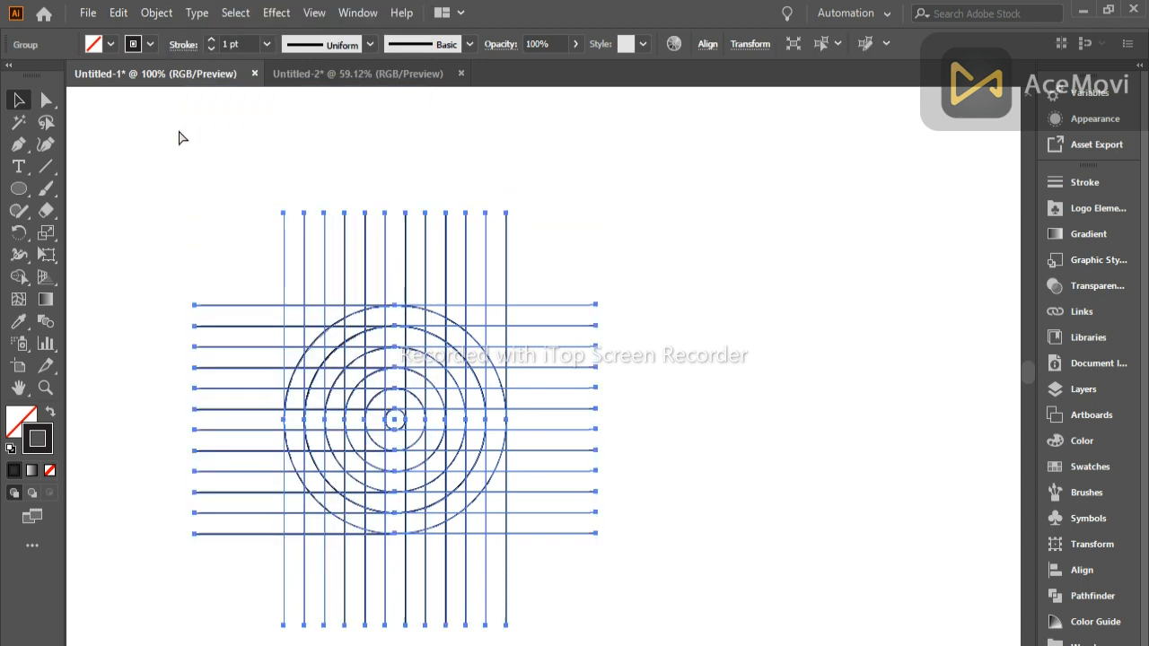
- Copy the grid group and paste the copy in front of the original
click(119, 13)
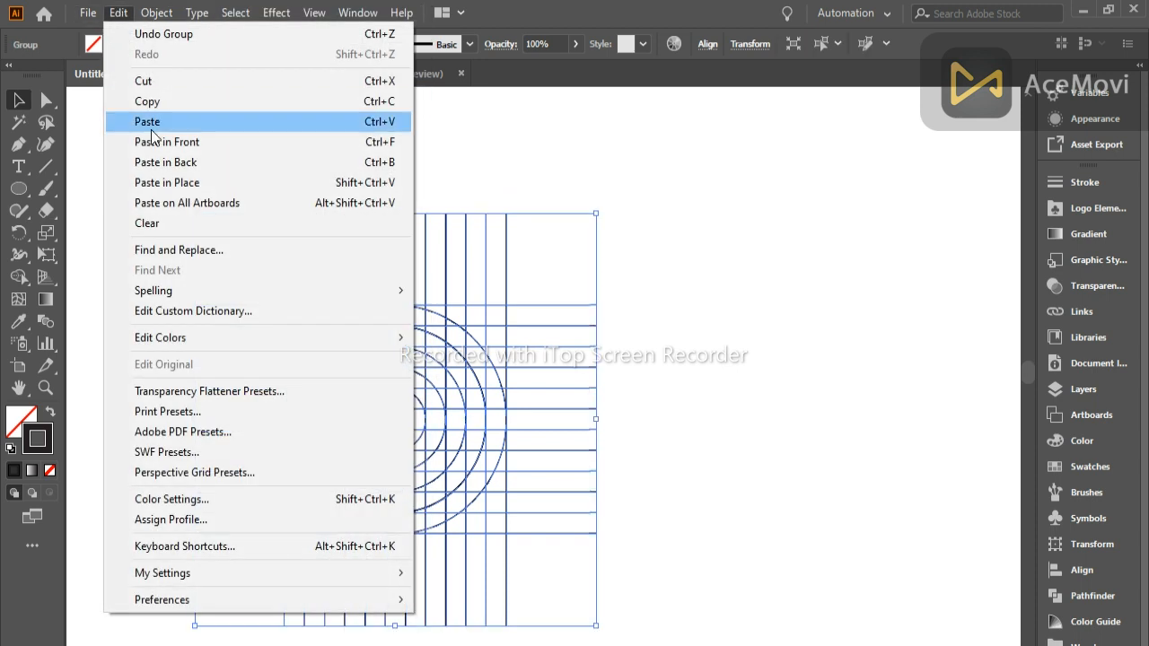
click(147, 101)
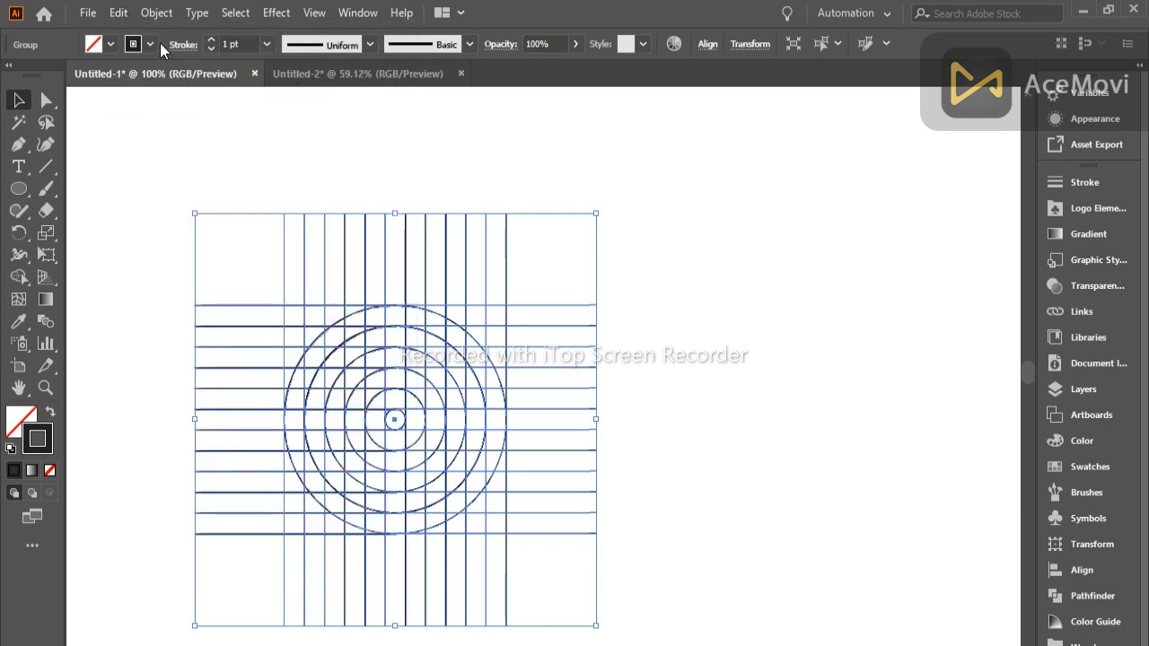
click(114, 11)
click(140, 133)
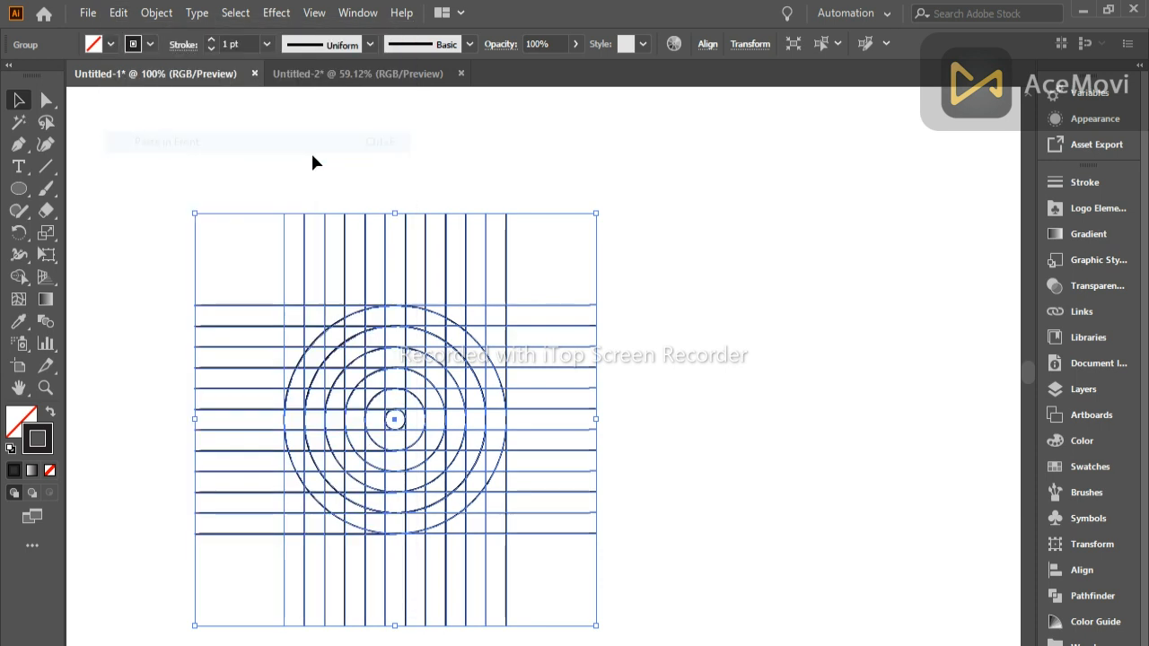
- Move the pasted grid copy horizontally to the right until it sits clear of the original, then deselect it
key(shift+Right)
key(shift+Right)
key(shift+Right)
key(shift+Right)
key(shift+Right)
key(shift+Right)
key(shift+Right)
key(shift+Right)
key(shift+Right)
key(shift+Right)
key(shift+Right)
key(shift+Right)
key(shift+Right)
key(shift+Right)
key(shift+Right)
key(shift+Right)
key(shift+Right)
key(shift+Right)
key(shift+Right)
key(shift+Right)
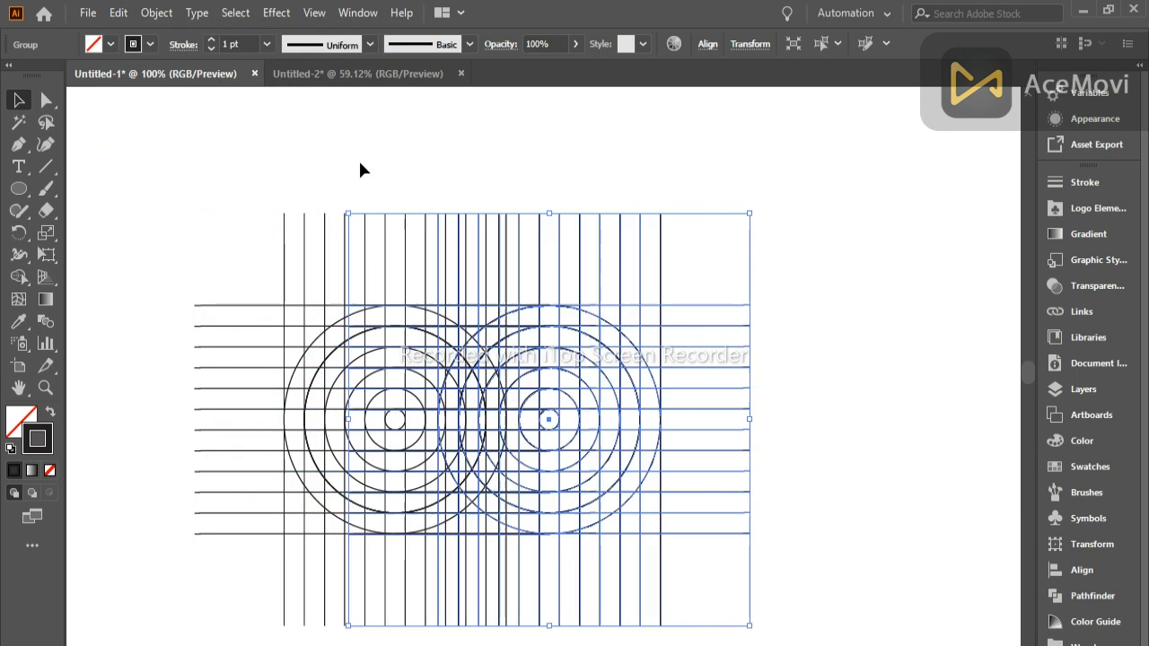
key(shift+Right)
key(shift+Right)
key(shift+Right)
key(shift+Right)
key(shift+Right)
key(shift+Right)
key(shift+Right)
key(shift+Right)
key(shift+Right)
key(shift+Right)
key(shift+Right)
key(shift+Right)
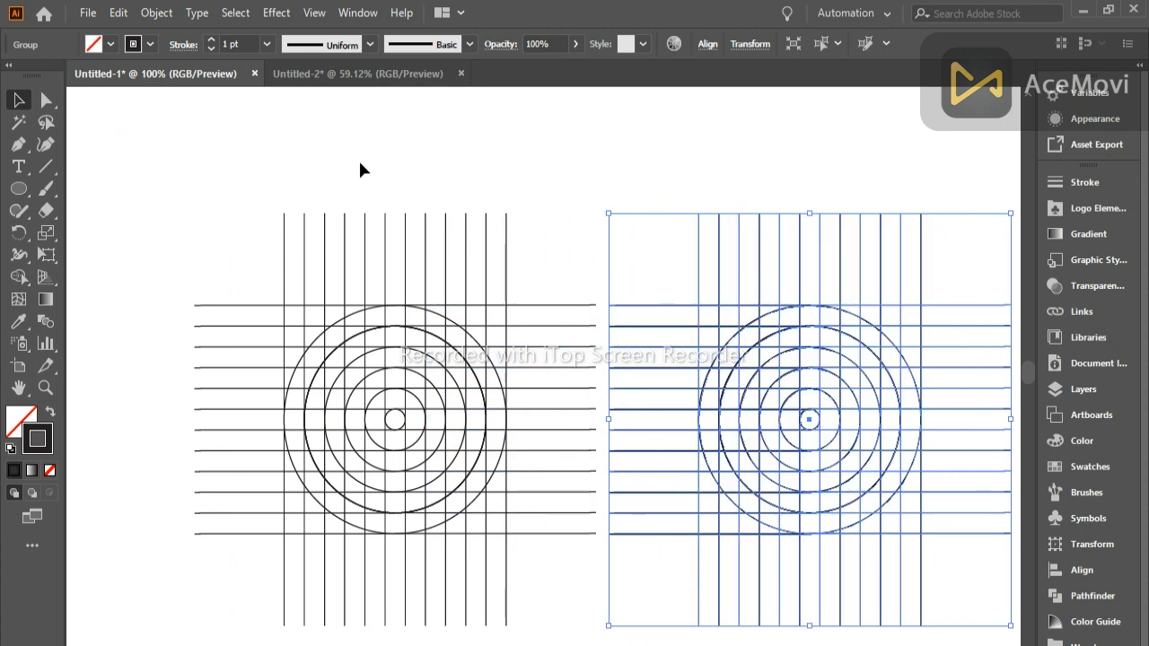
click(286, 203)
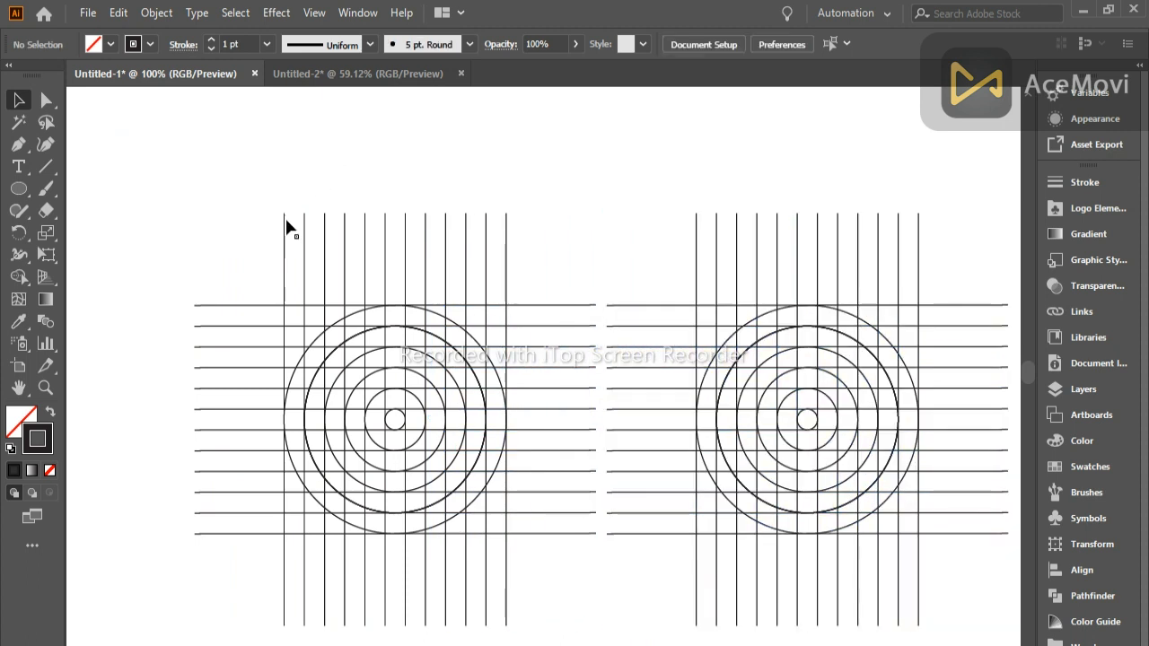
- Select the original grid group and activate the Shape Builder tool with a black fill and no stroke
click(285, 225)
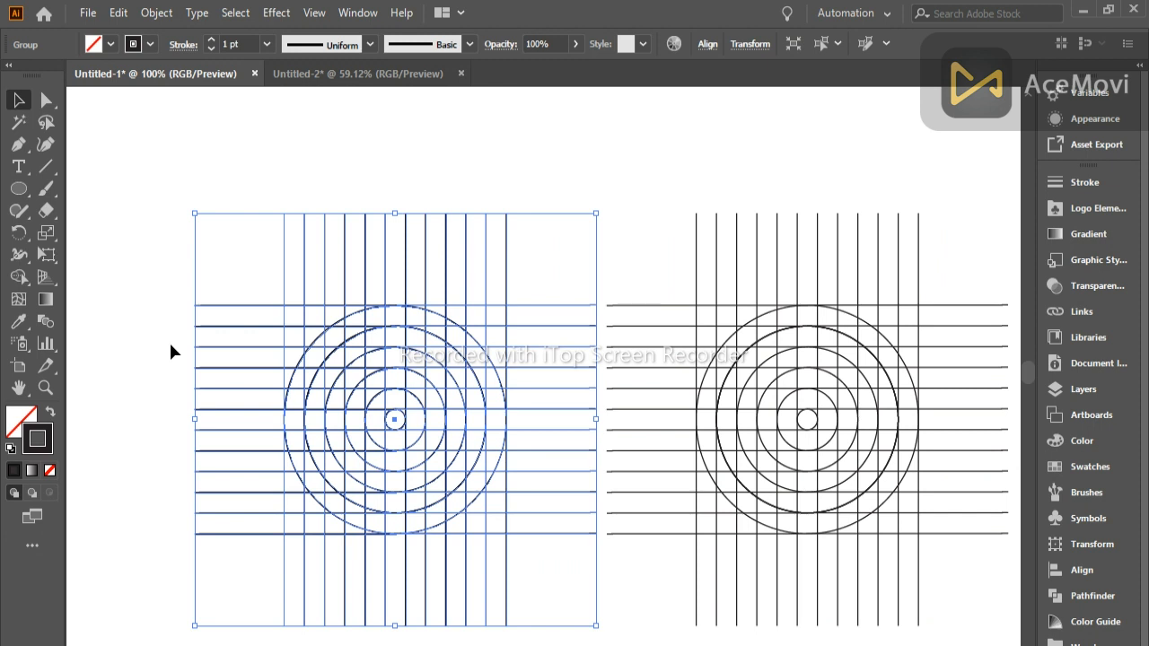
scroll(170, 351, up, 1)
scroll(179, 343, up, 1)
key(space)
drag(371, 488, 305, 367)
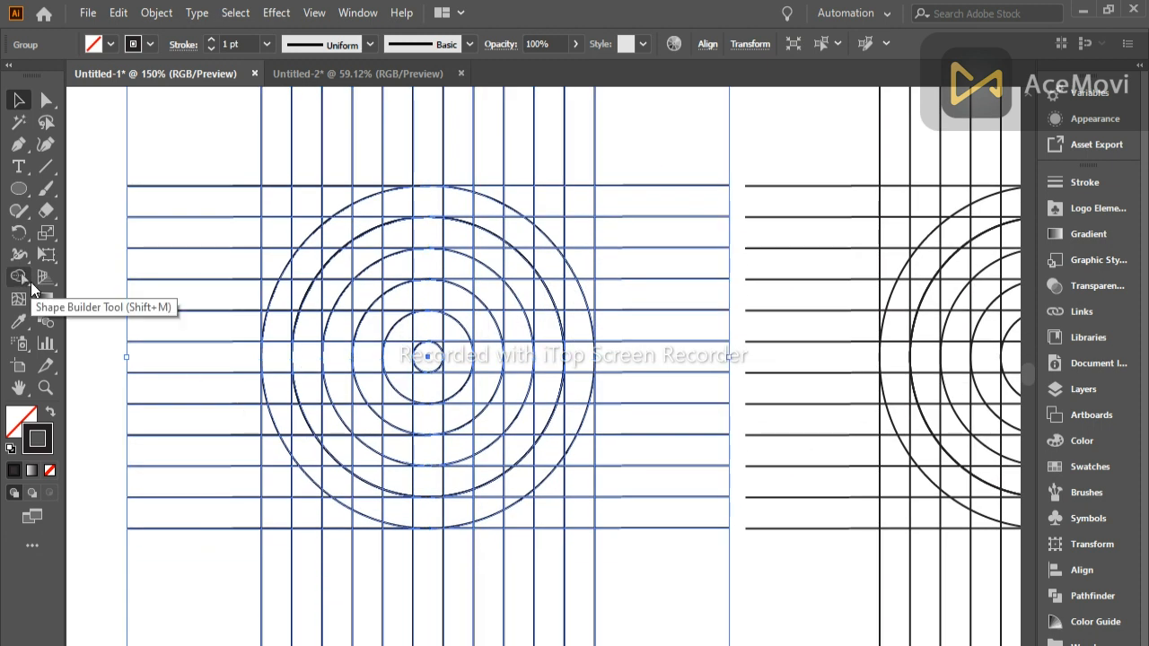
click(45, 278)
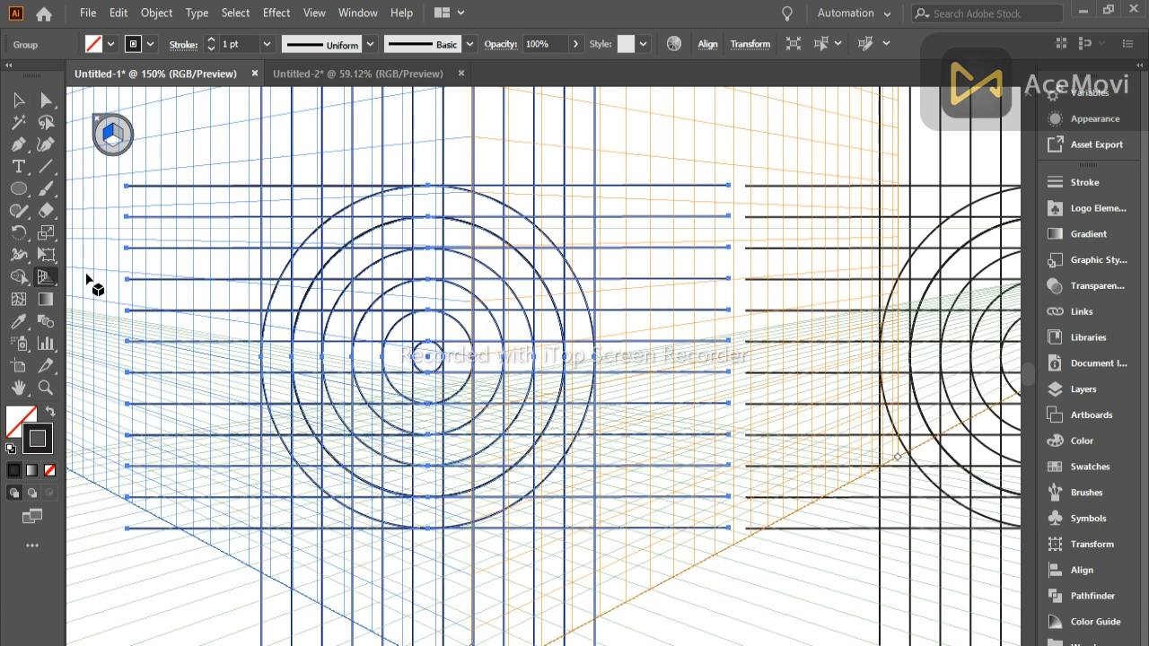
key(ctrl+shift+i)
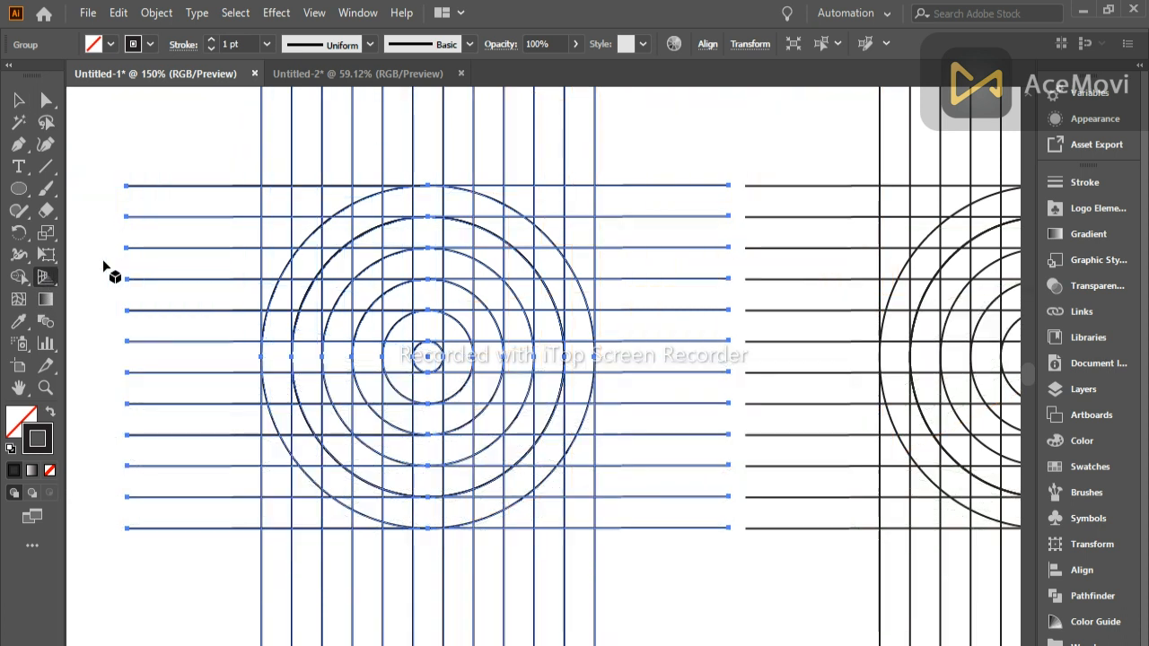
click(18, 276)
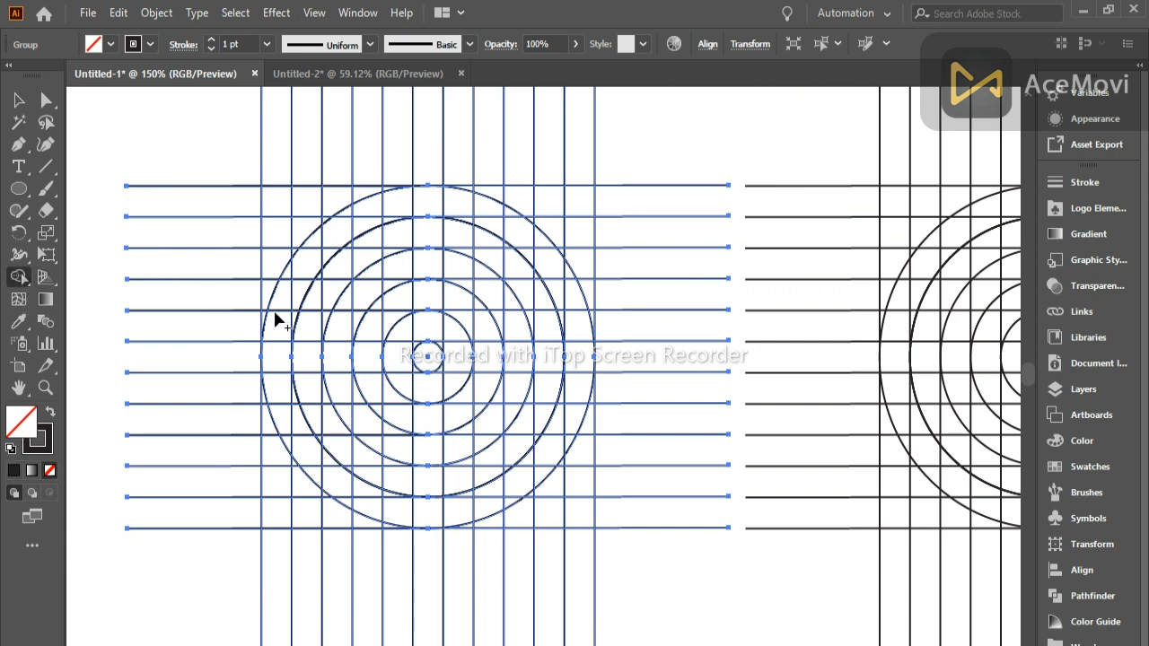
click(51, 414)
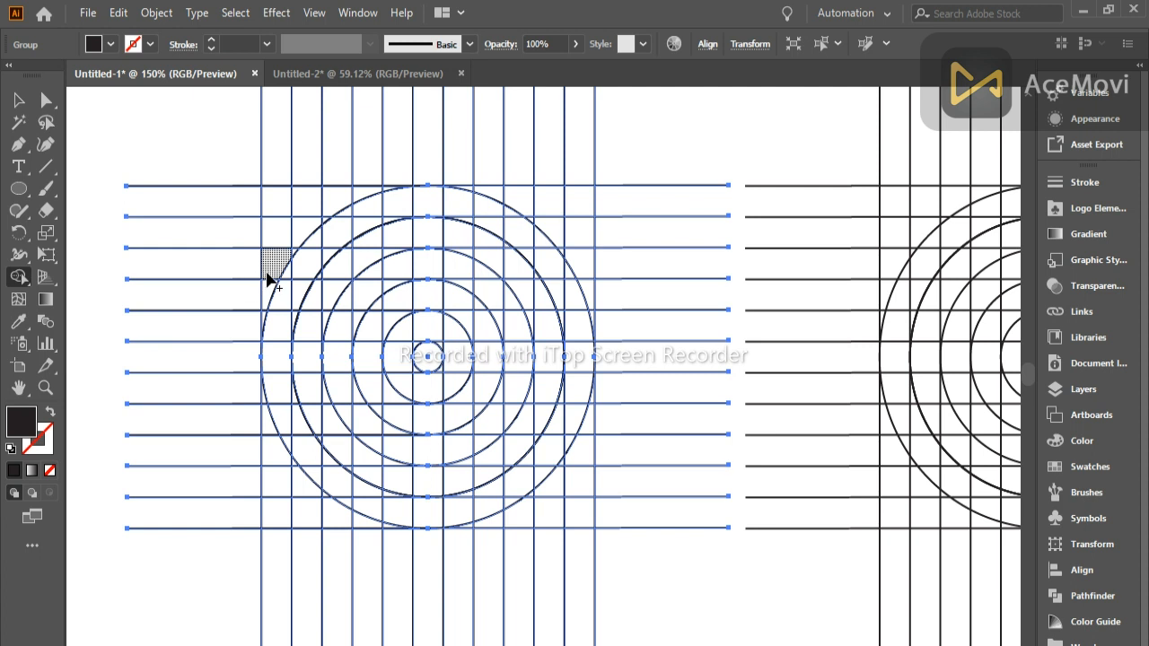
- Merge the outer circle's leftmost-column cells and the adjoining lower ring cell into a black crescent with Shape Builder, undoing the excess merge
scroll(287, 289, up, 2)
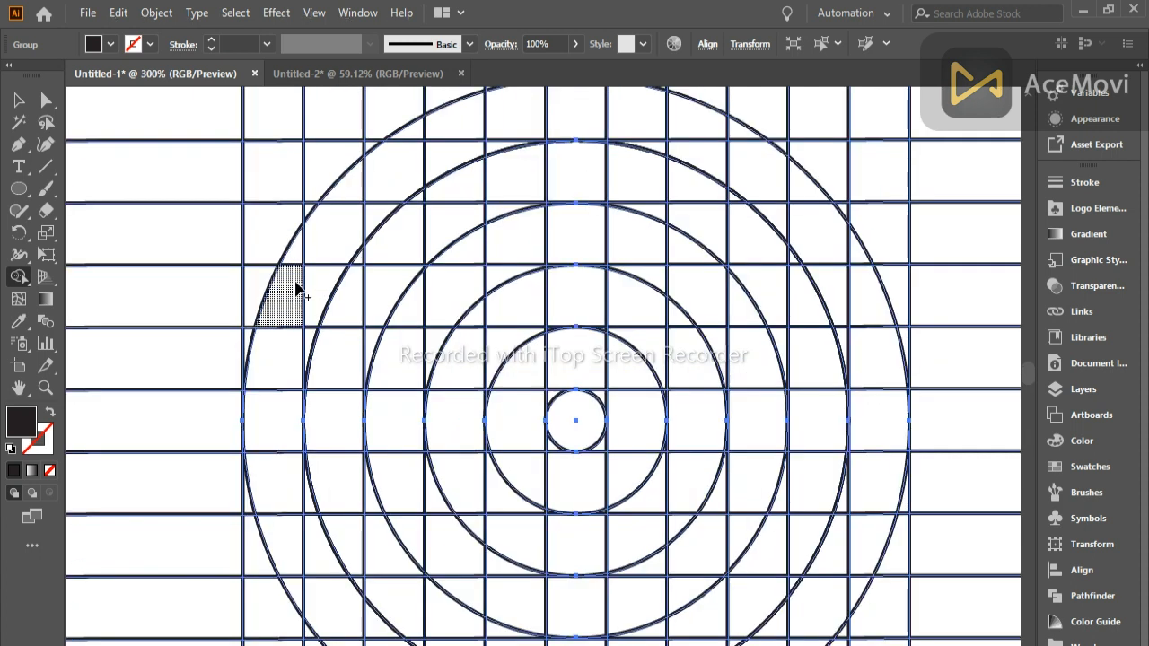
mouse_move(295, 260)
mouse_down()
mouse_move(267, 323)
mouse_move(262, 498)
mouse_move(293, 581)
mouse_move(329, 619)
mouse_up()
scroll(328, 619, down, 3)
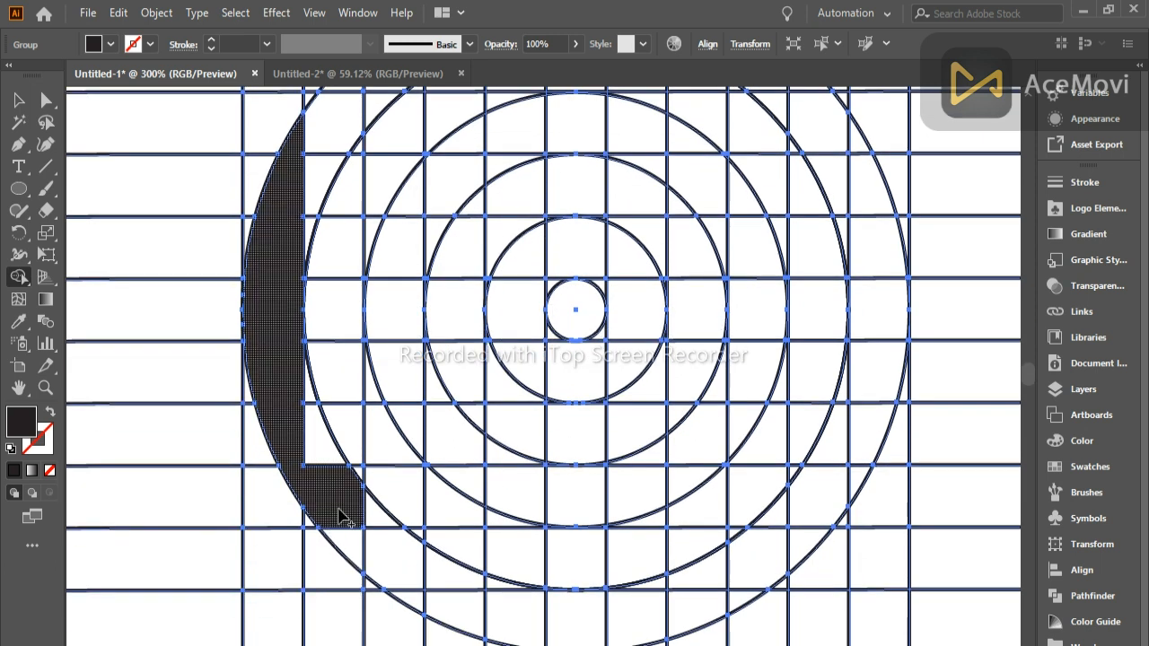
drag(339, 516, 405, 618)
key(ctrl+z)
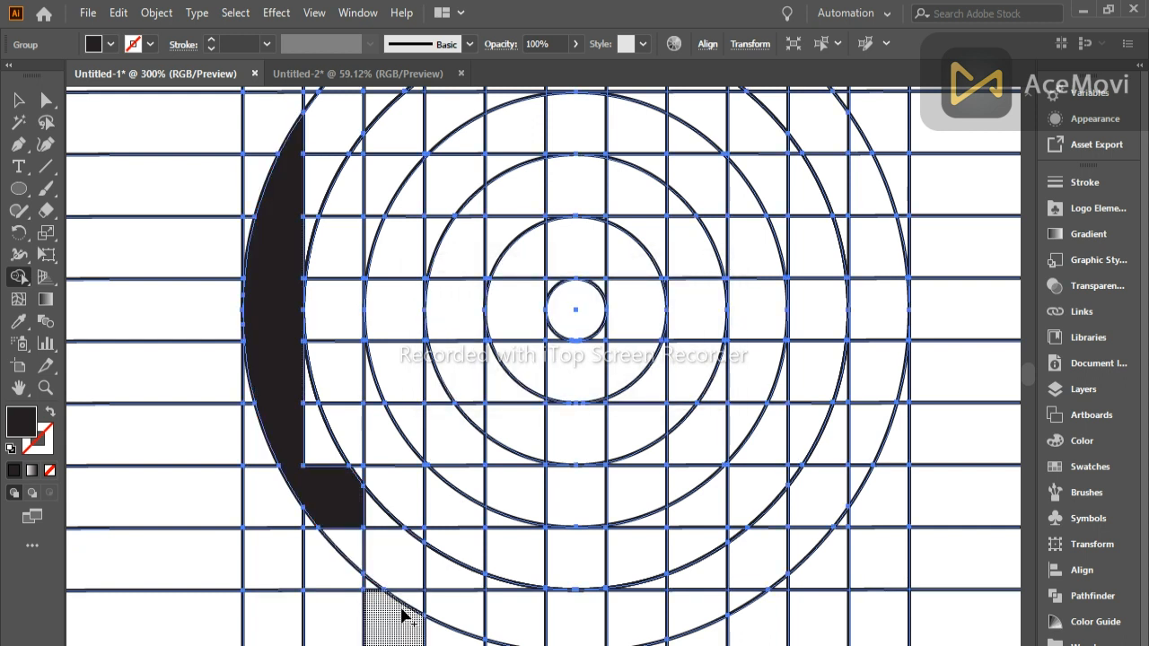
- Merge the third grid column inside the outer circle into a full-height black bar and extend the crescent along the outer ring to it
drag(421, 557, 402, 337)
drag(396, 281, 386, 179)
scroll(390, 185, up, 2)
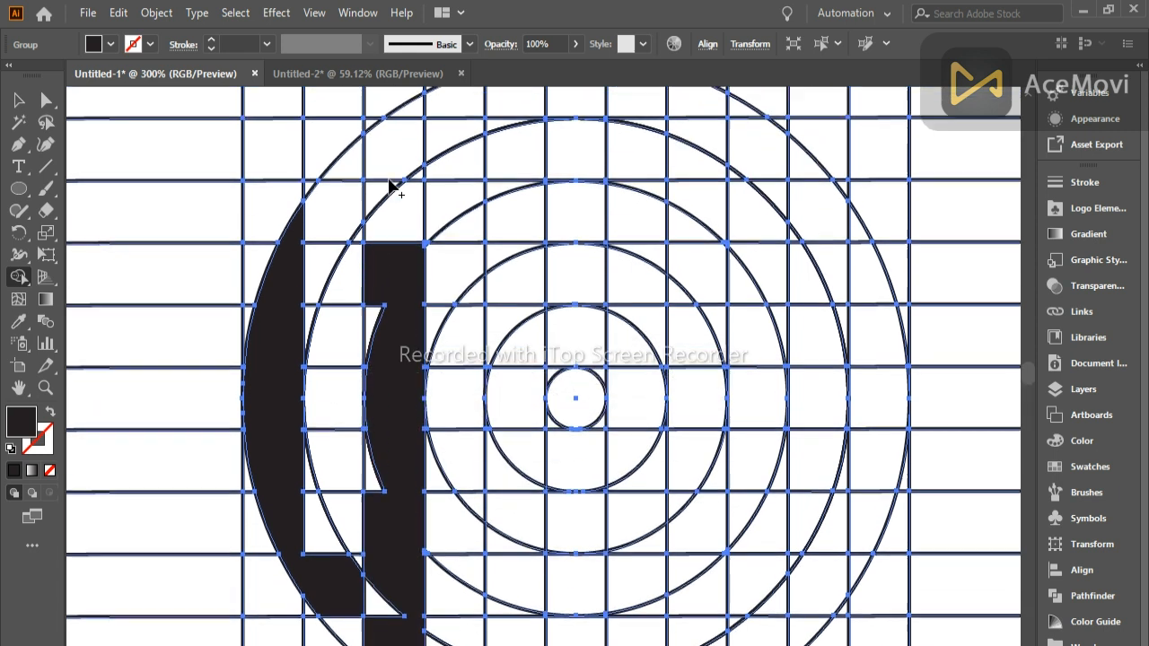
mouse_move(404, 107)
mouse_down()
mouse_move(391, 241)
mouse_move(413, 198)
mouse_move(381, 264)
mouse_move(366, 346)
mouse_move(384, 577)
mouse_up()
scroll(378, 524, down, 2)
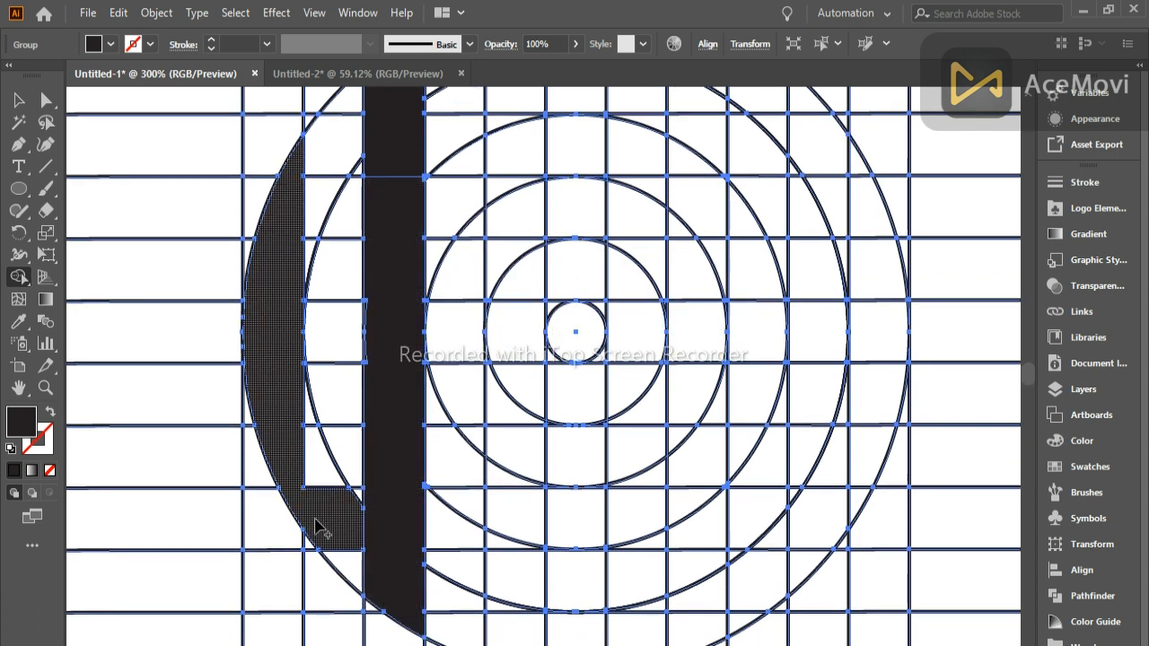
drag(321, 469, 351, 568)
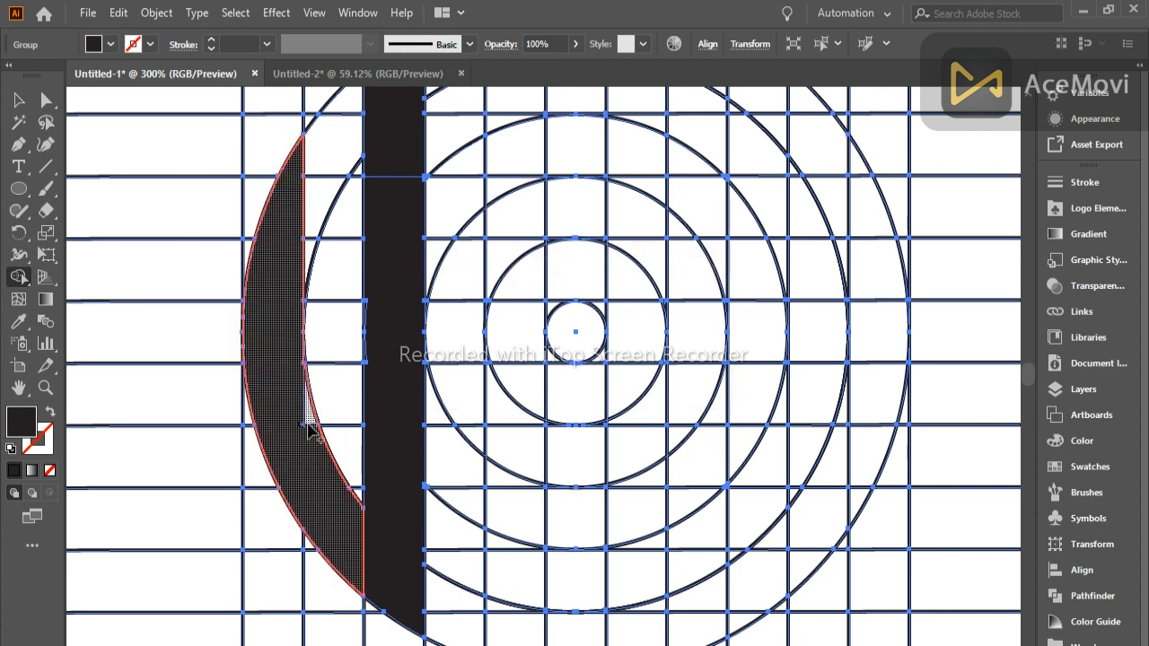
- Examine the edges of the black crescent and vertical bar up close where they meet the circles and grid lines
scroll(307, 427, up, 3)
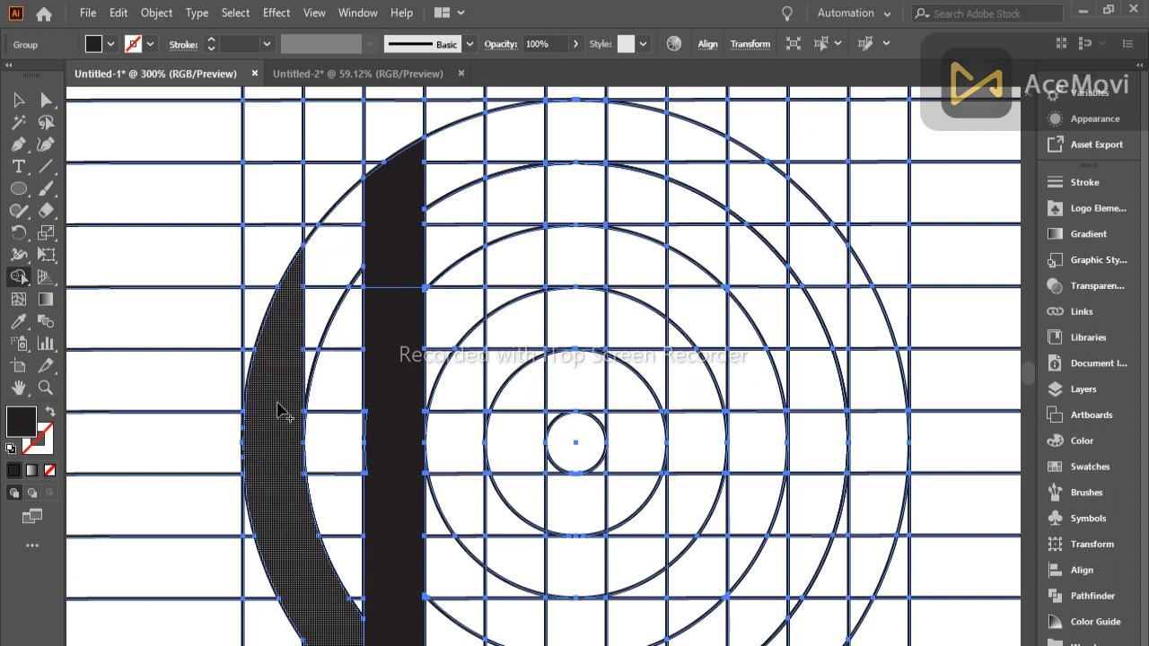
scroll(226, 462, up, 5)
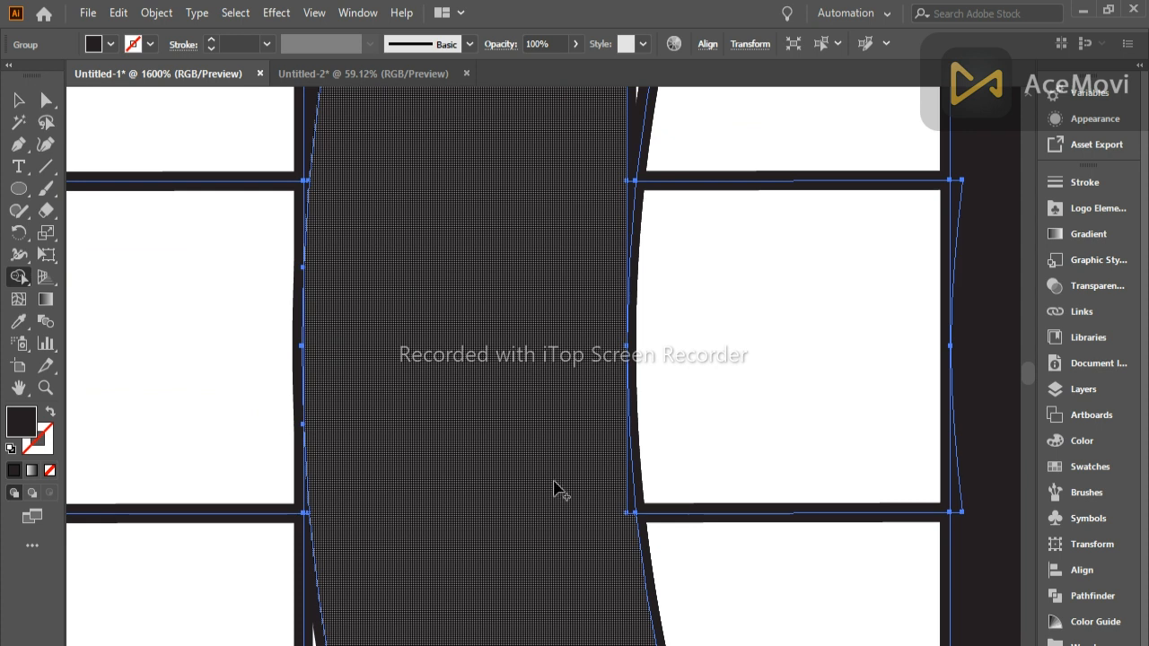
drag(604, 499, 628, 510)
scroll(625, 509, up, 1)
scroll(625, 509, up, 5)
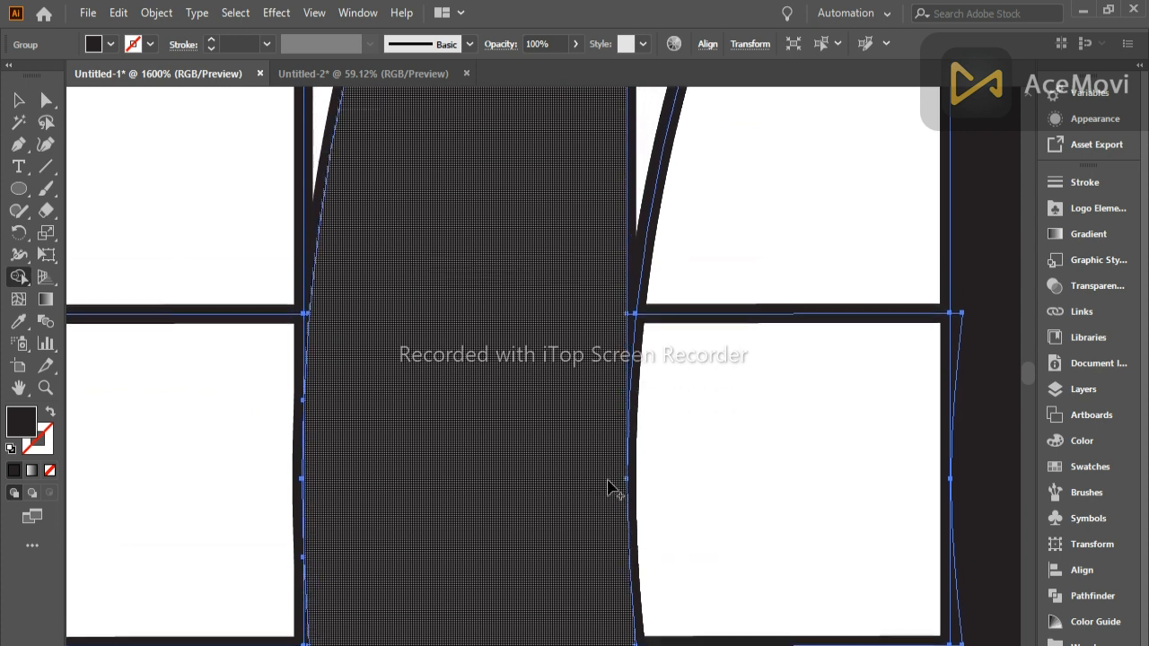
scroll(608, 490, up, 5)
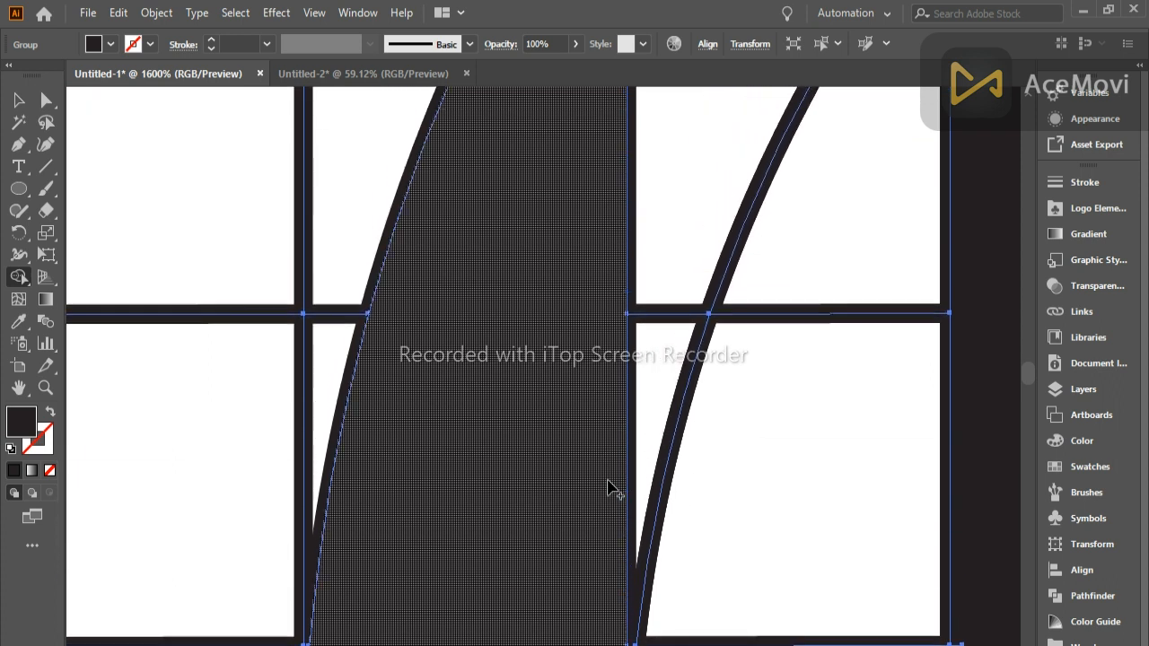
scroll(421, 449, down, 2)
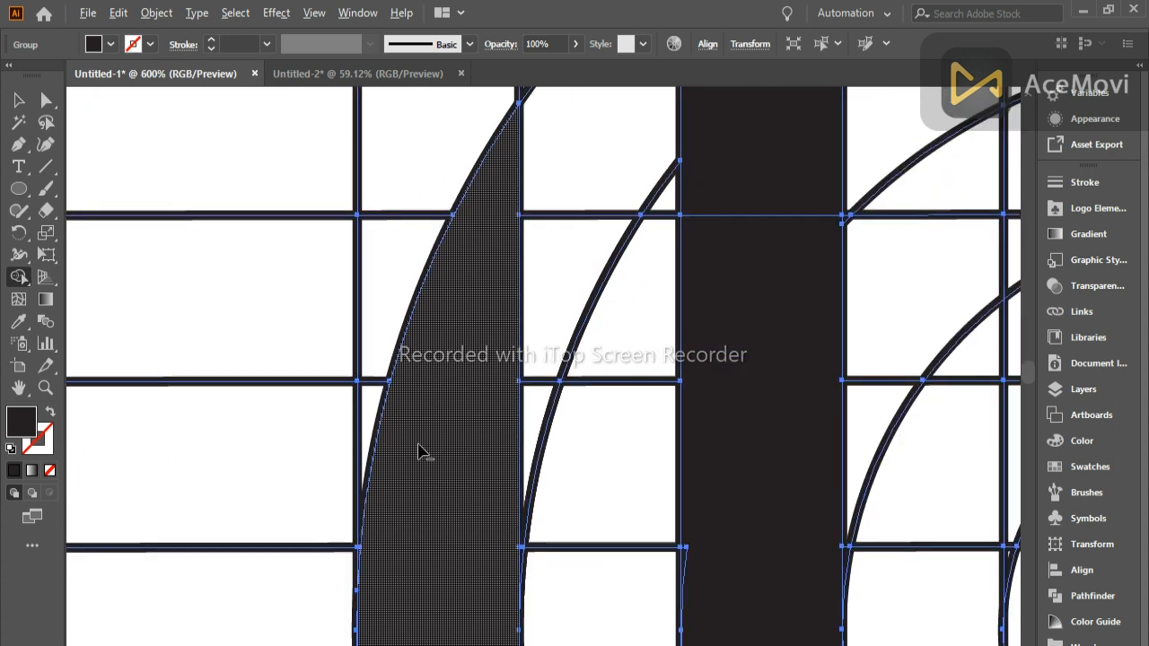
scroll(421, 451, down, 1)
drag(435, 437, 352, 396)
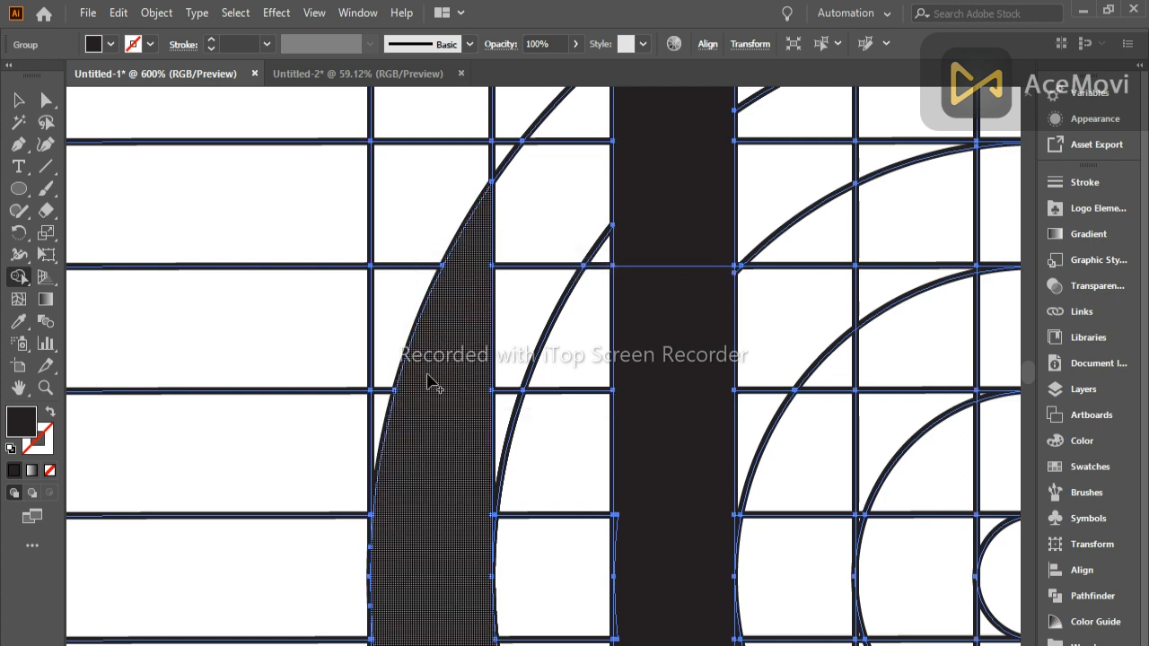
scroll(429, 381, right, 5)
scroll(429, 381, up, 1)
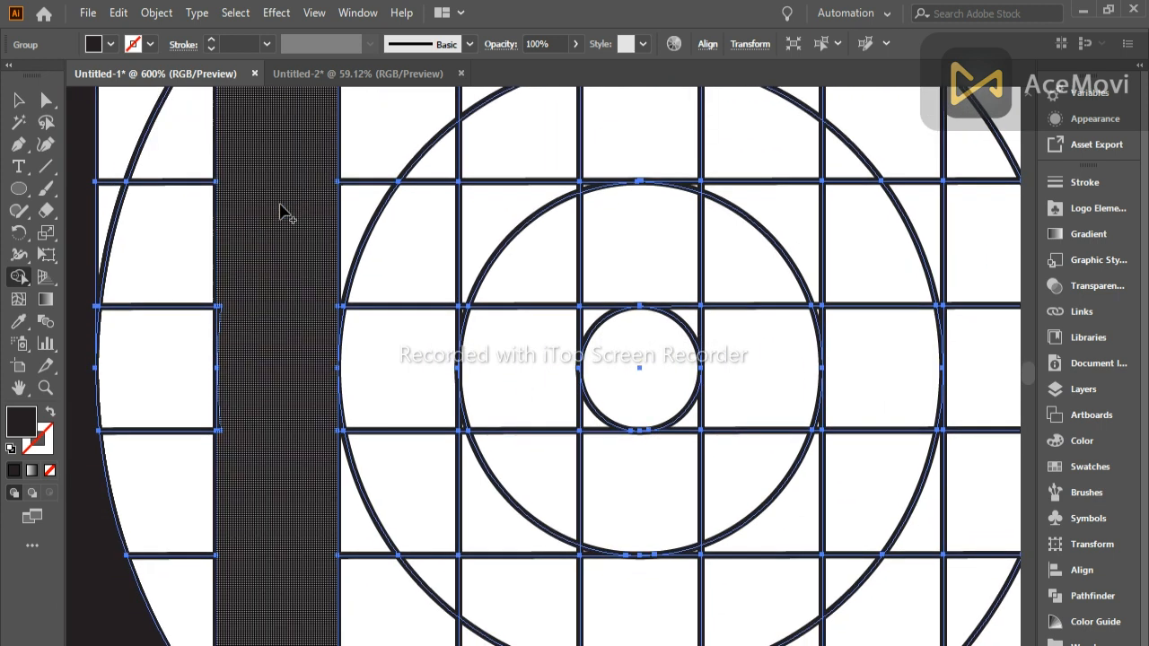
scroll(238, 429, up, 4)
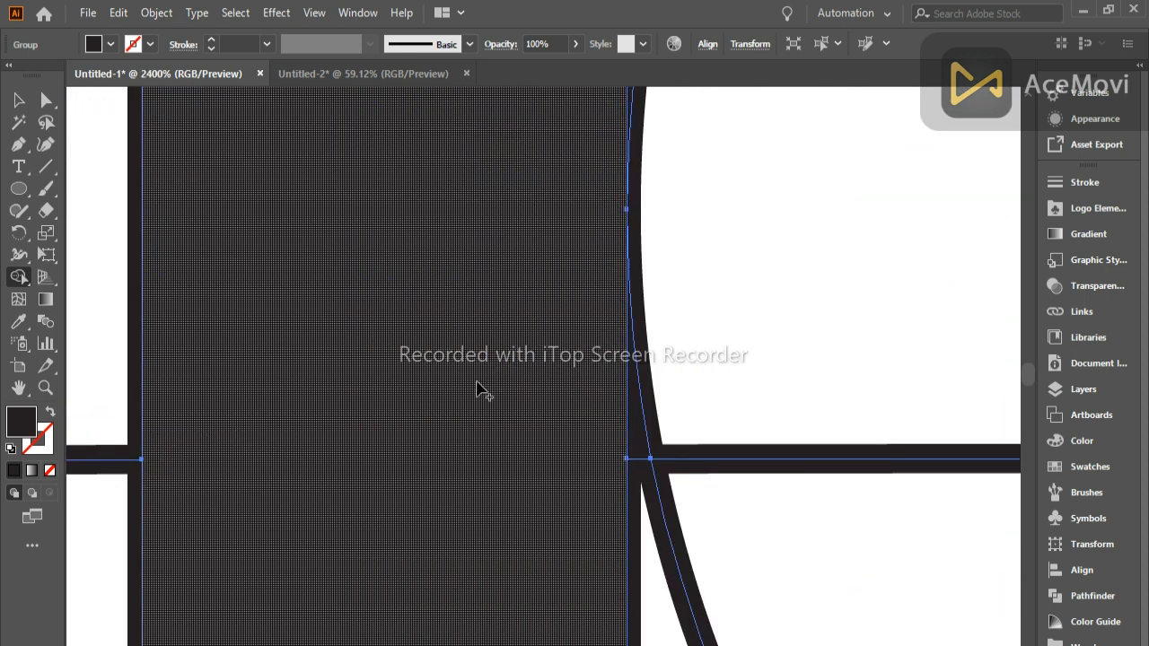
scroll(569, 407, down, 5)
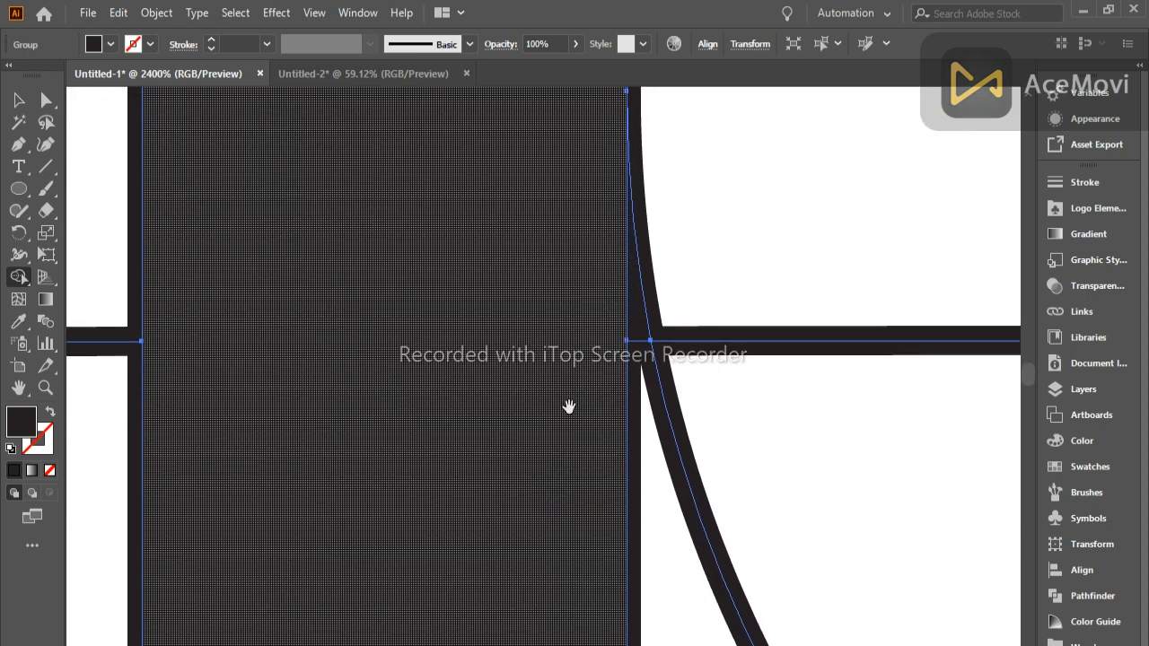
scroll(569, 408, down, 5)
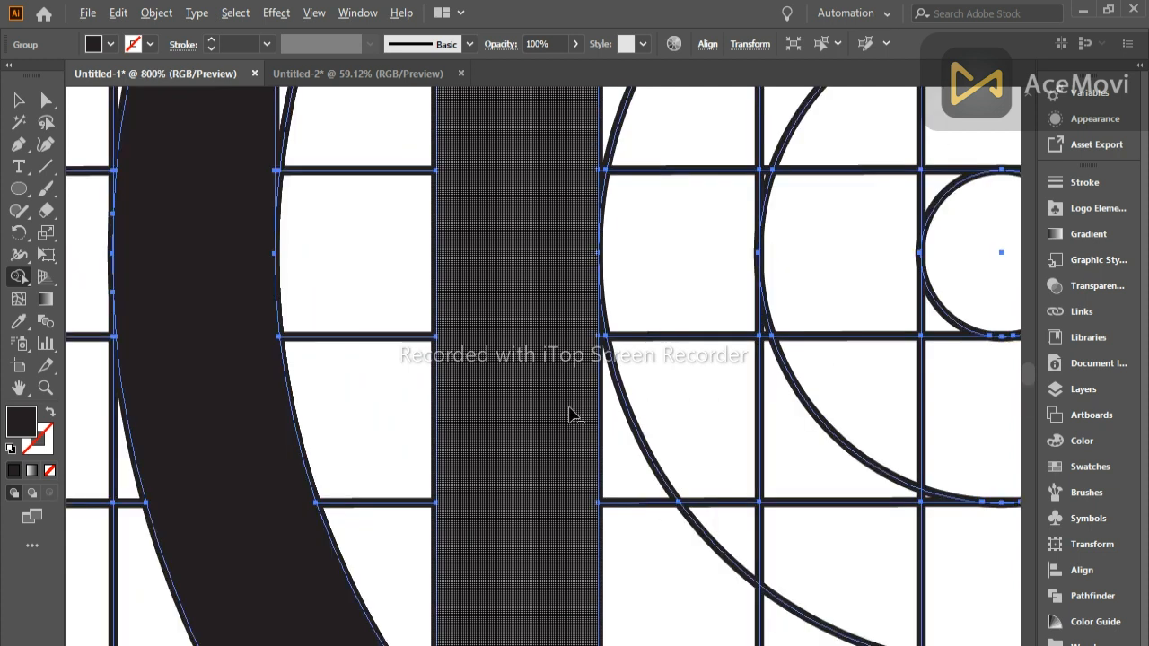
- Merge the crescent with the lower part of the vertical bar into one continuous black shape
scroll(569, 412, down, 1)
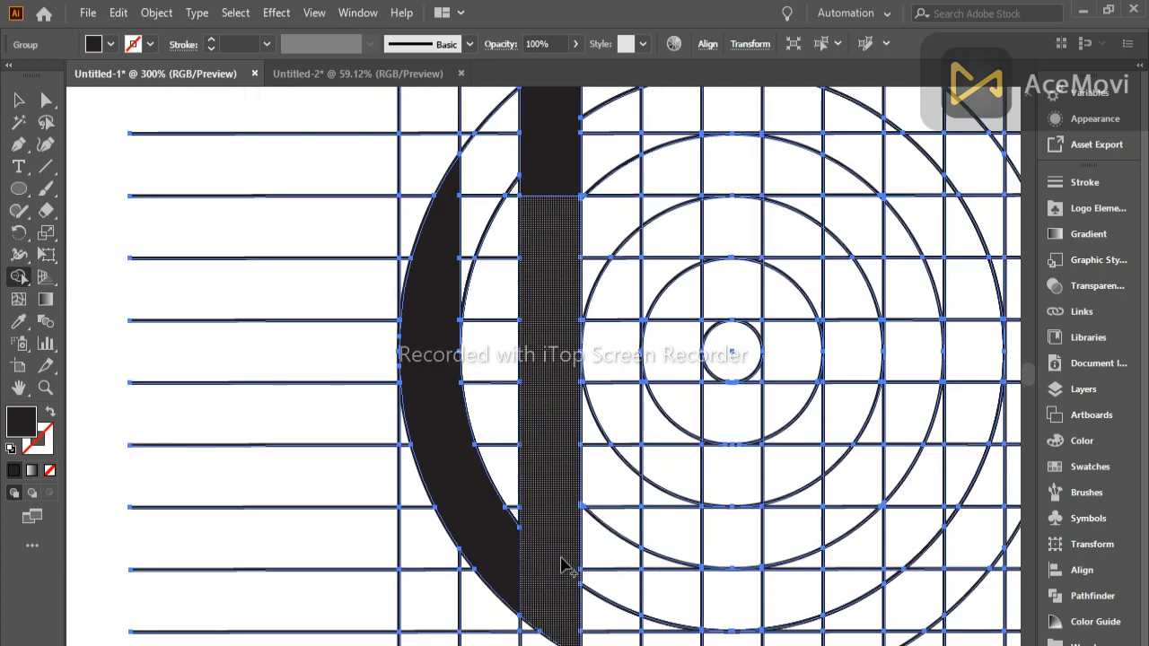
mouse_move(506, 583)
mouse_down()
mouse_move(544, 572)
mouse_move(398, 483)
mouse_move(199, 403)
mouse_up()
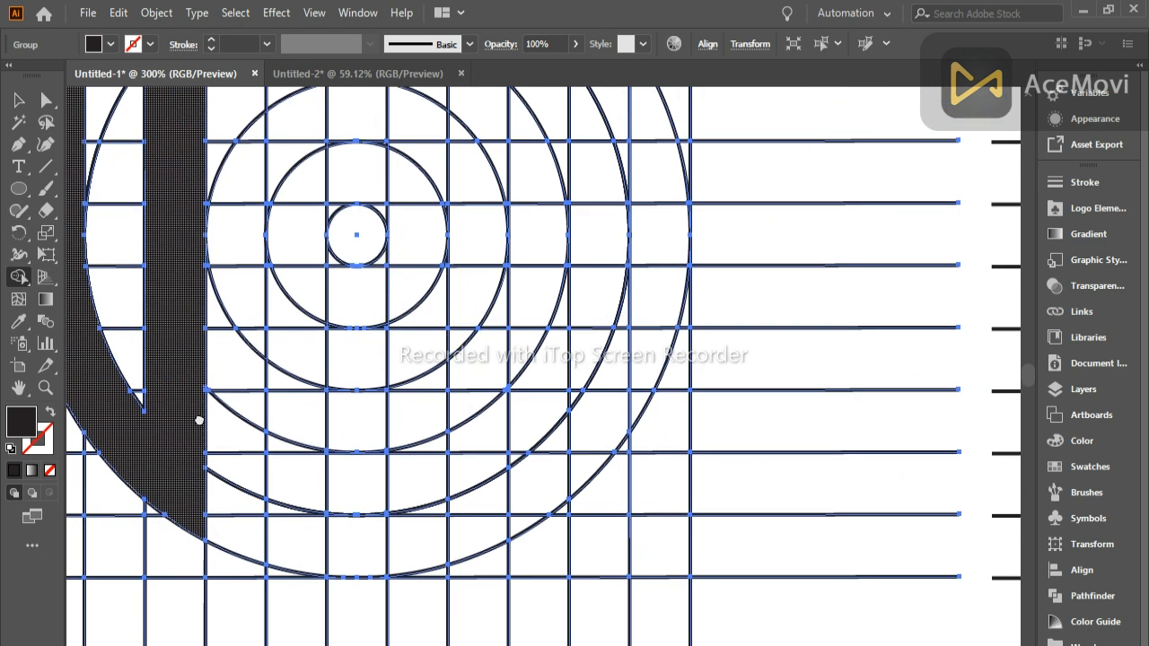
scroll(199, 557, down, 1)
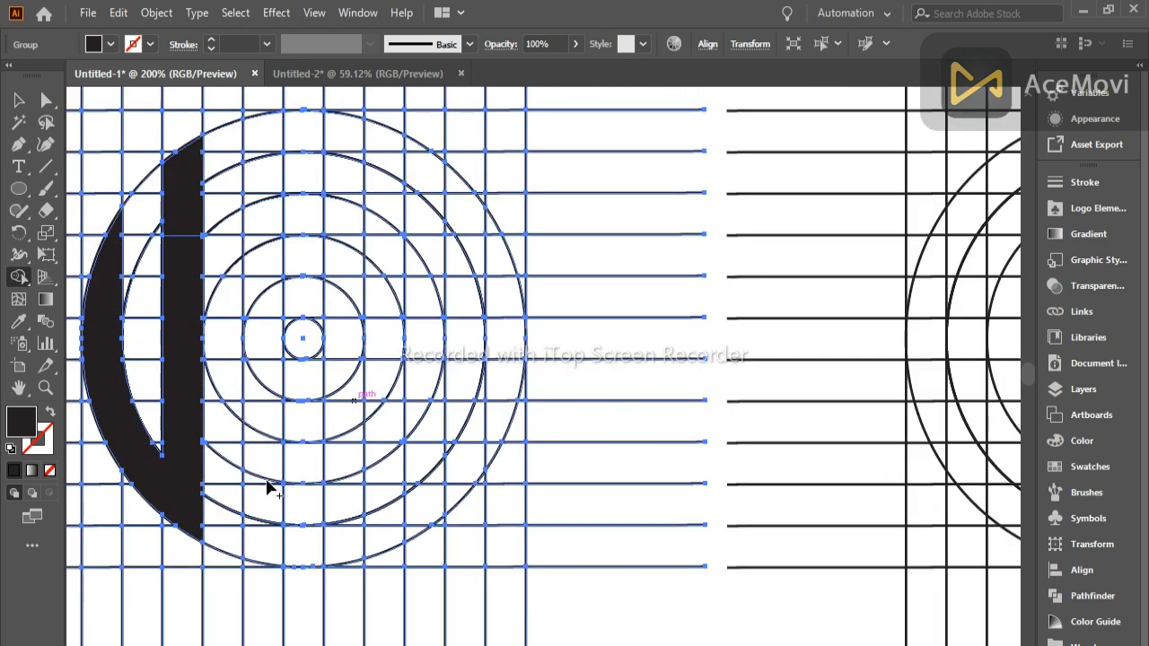
- Merge the fifth grid column's lower cells inside the outer circle into a black bar, undoing the merge that spills into the ring
drag(267, 554, 261, 422)
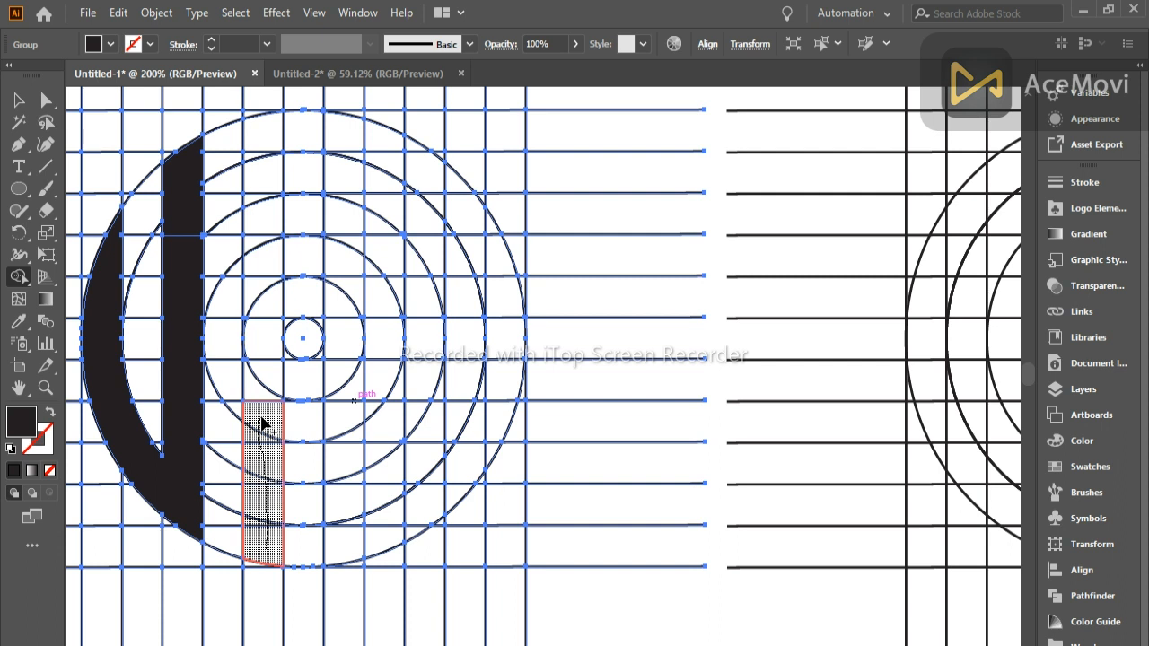
drag(261, 422, 261, 418)
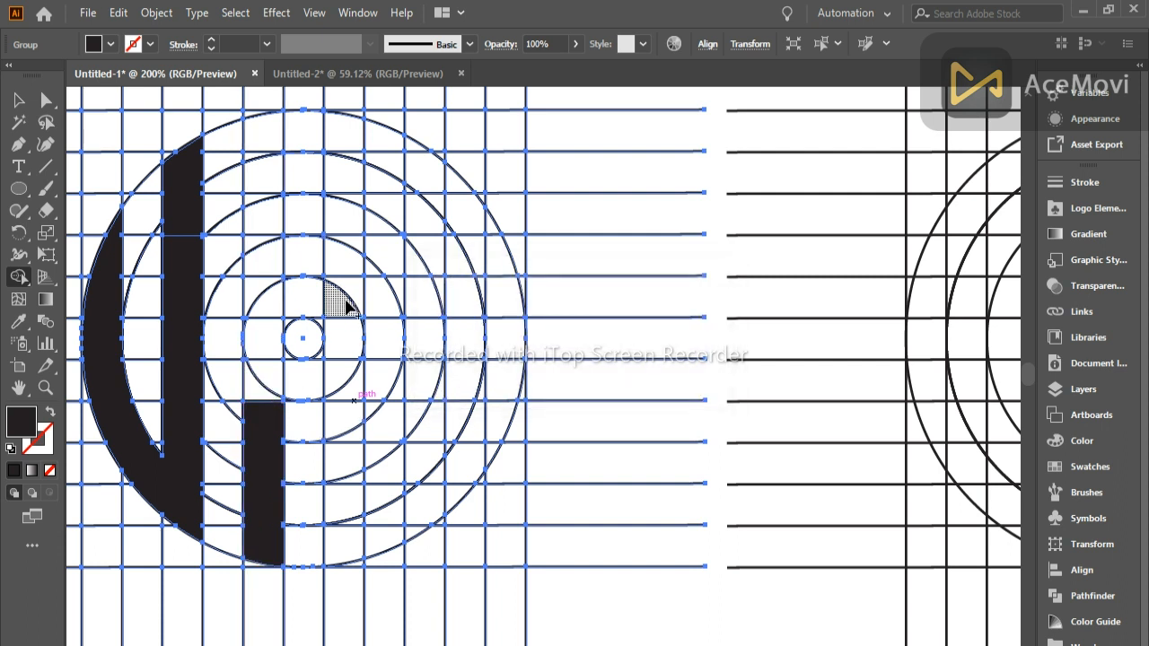
mouse_move(262, 137)
mouse_down()
mouse_move(243, 302)
mouse_move(248, 370)
mouse_up()
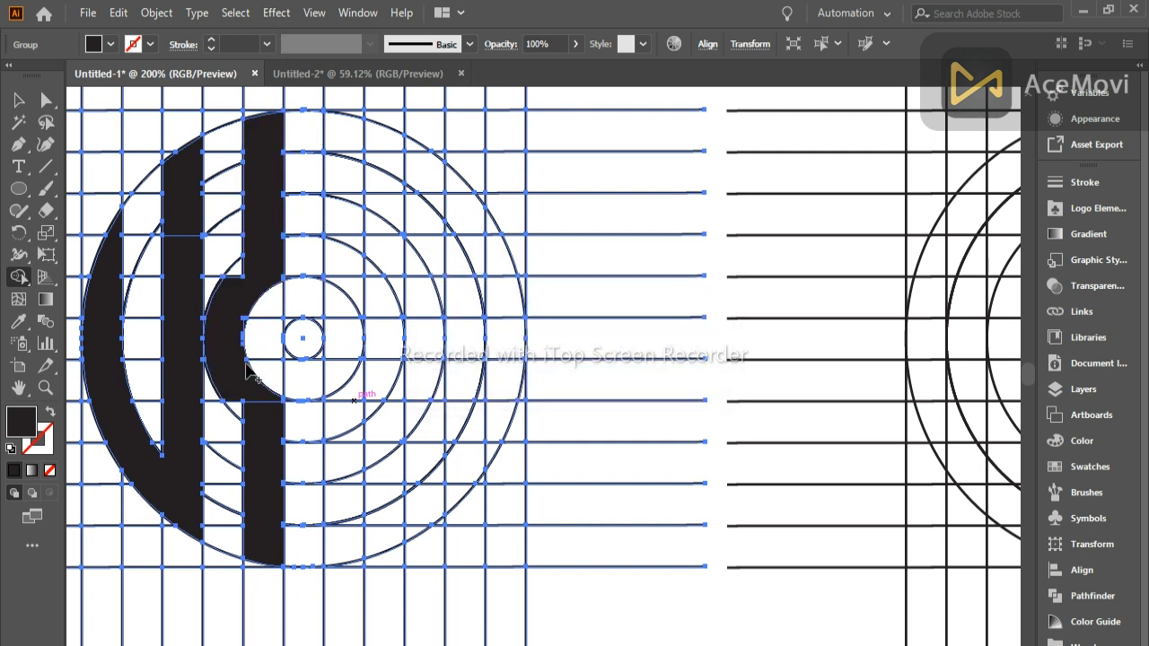
key(ctrl+z)
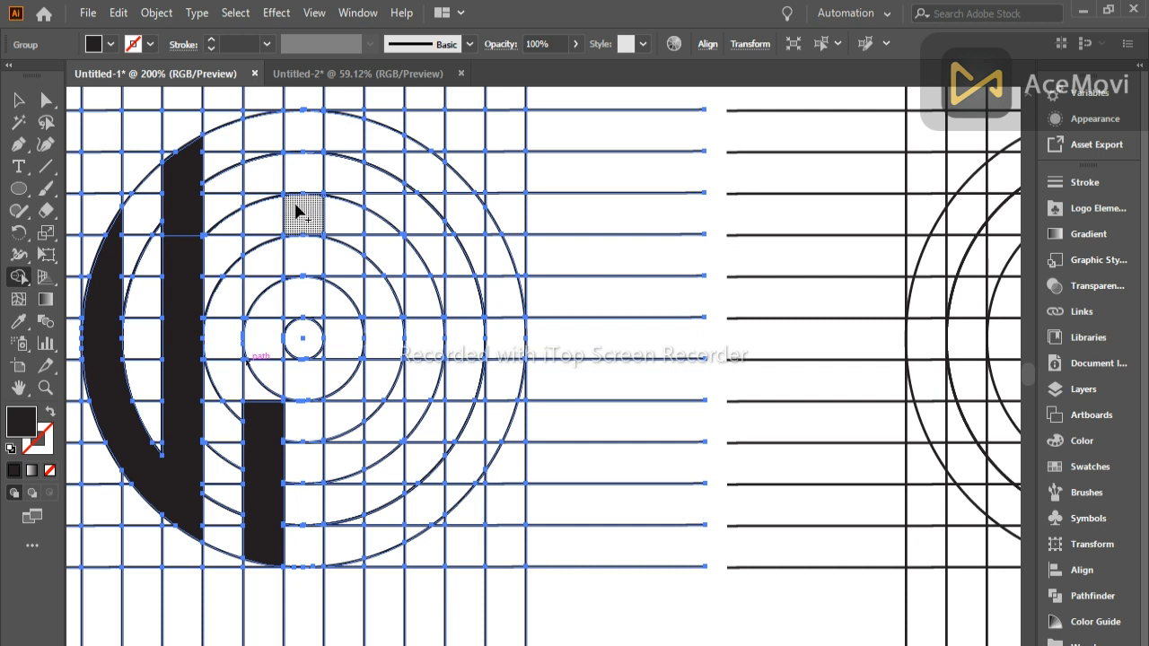
- Merge the fifth and seventh grid columns with the cells between their tops, joining both bars to the small centre circle
drag(263, 264, 260, 404)
mouse_move(266, 133)
mouse_down()
mouse_move(357, 155)
mouse_move(341, 341)
mouse_move(368, 508)
mouse_up()
key(ctrl+z)
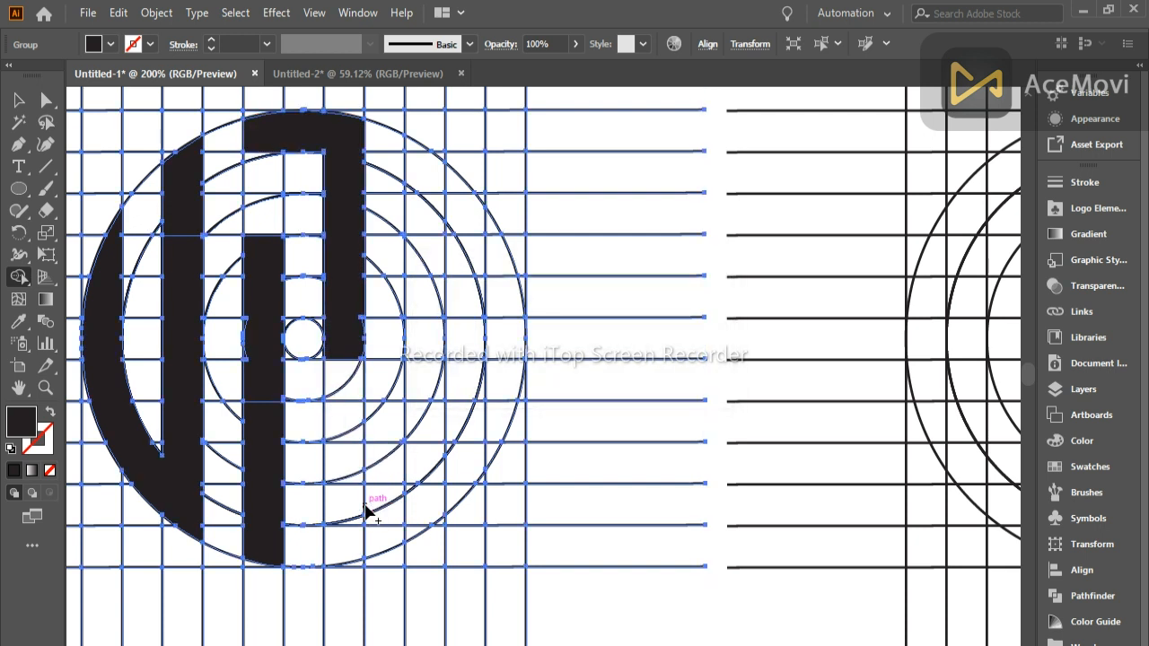
mouse_move(340, 360)
mouse_down()
mouse_move(344, 548)
mouse_move(350, 507)
mouse_up()
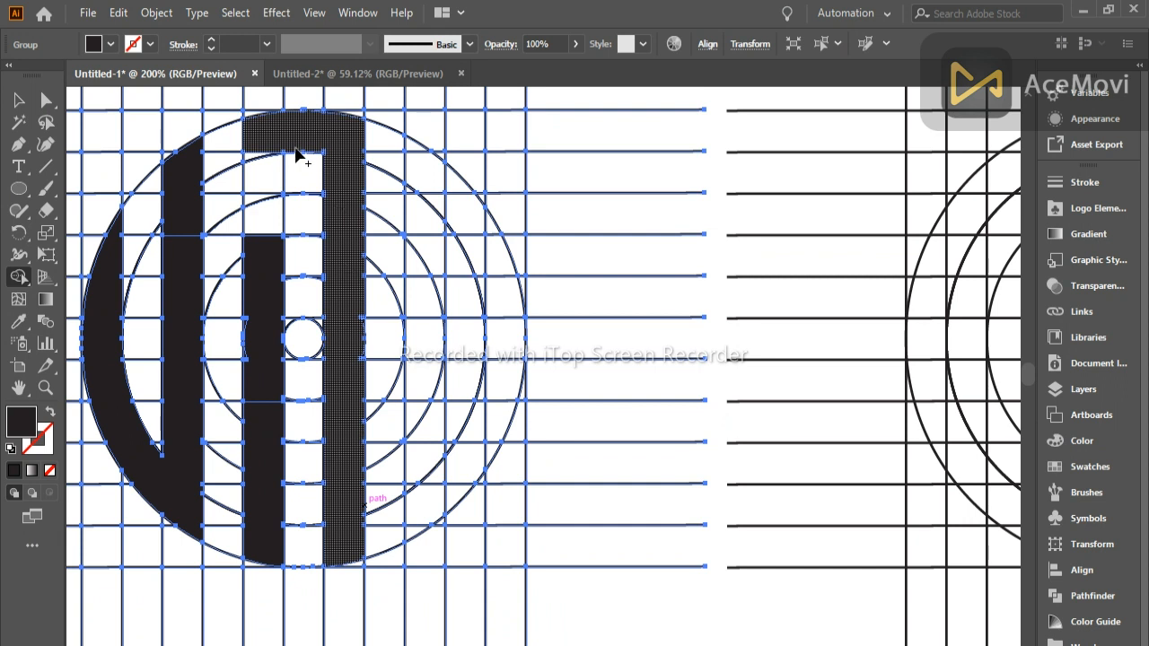
mouse_move(274, 151)
mouse_down()
mouse_move(261, 158)
mouse_move(275, 248)
mouse_move(264, 341)
mouse_move(330, 335)
mouse_up()
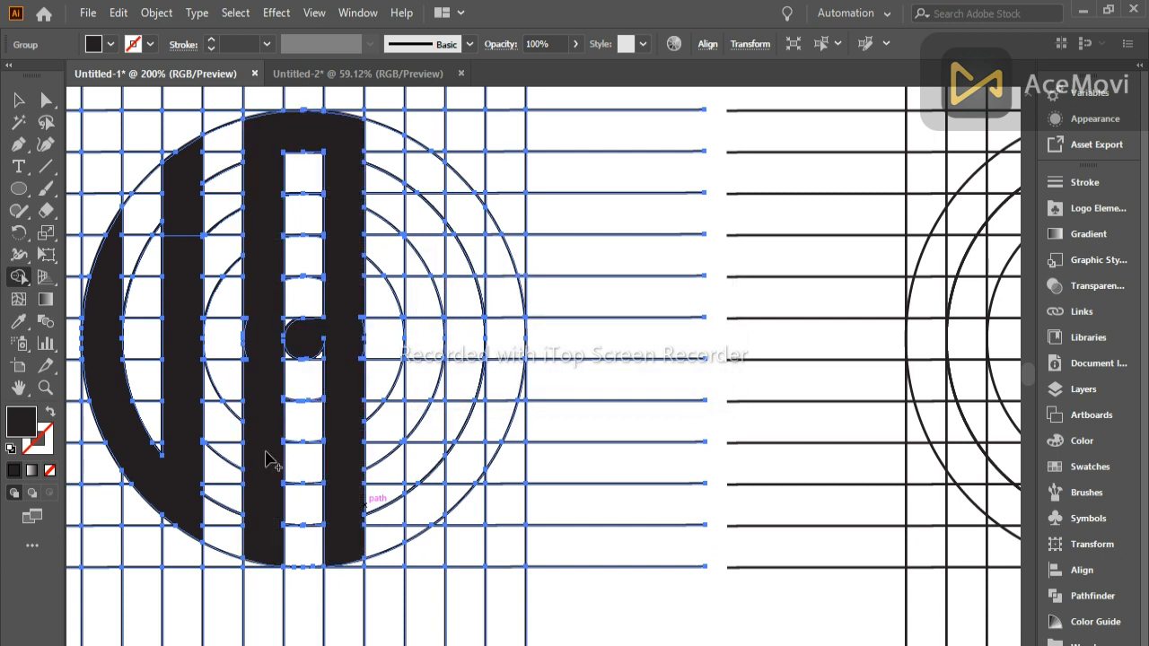
- Merge the corner gaps around the centre circle and the left-edge slivers into a solid crossbar between the two vertical bars
scroll(267, 513, up, 7)
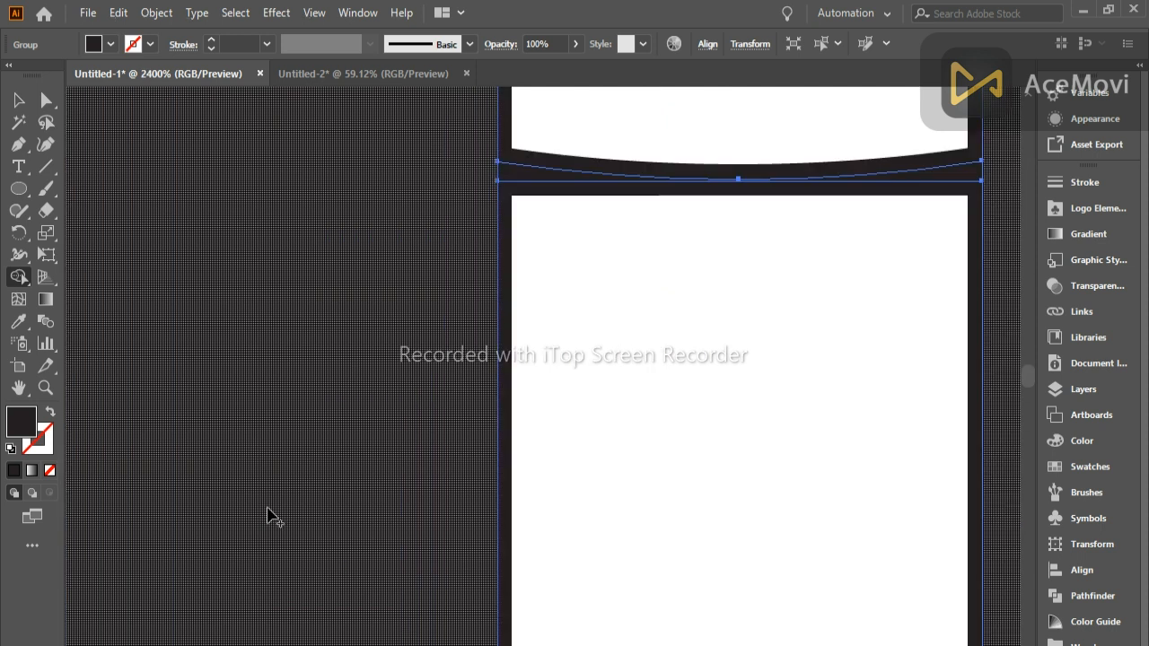
scroll(266, 513, down, 2)
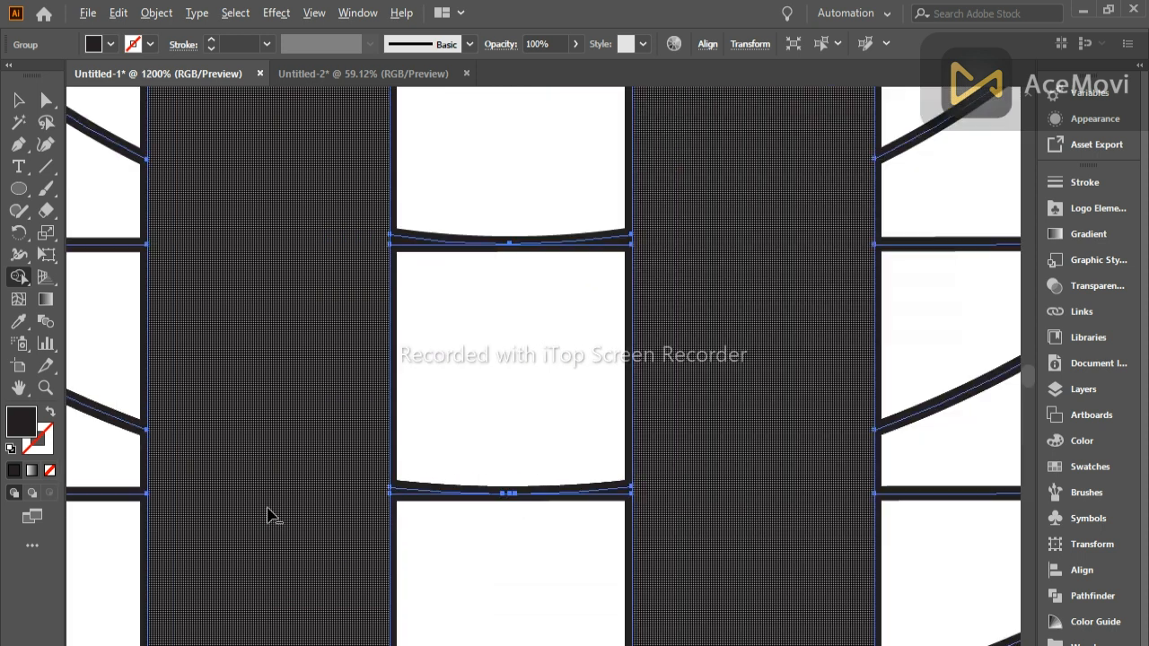
scroll(267, 513, down, 1)
scroll(267, 513, up, 10)
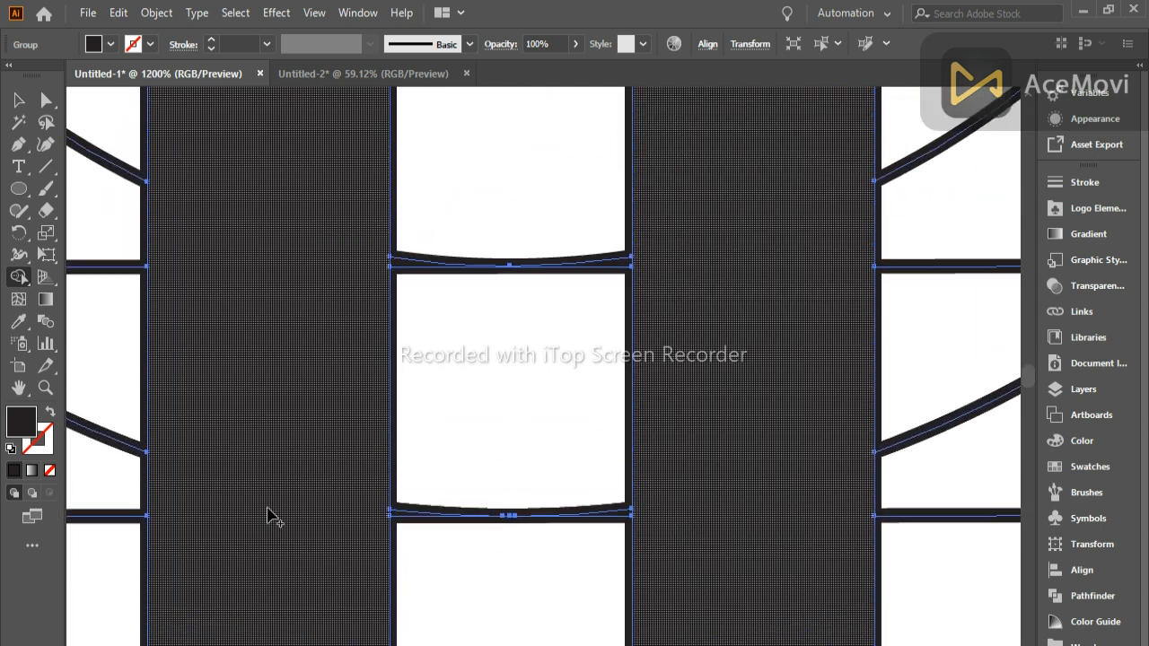
scroll(267, 512, up, 5)
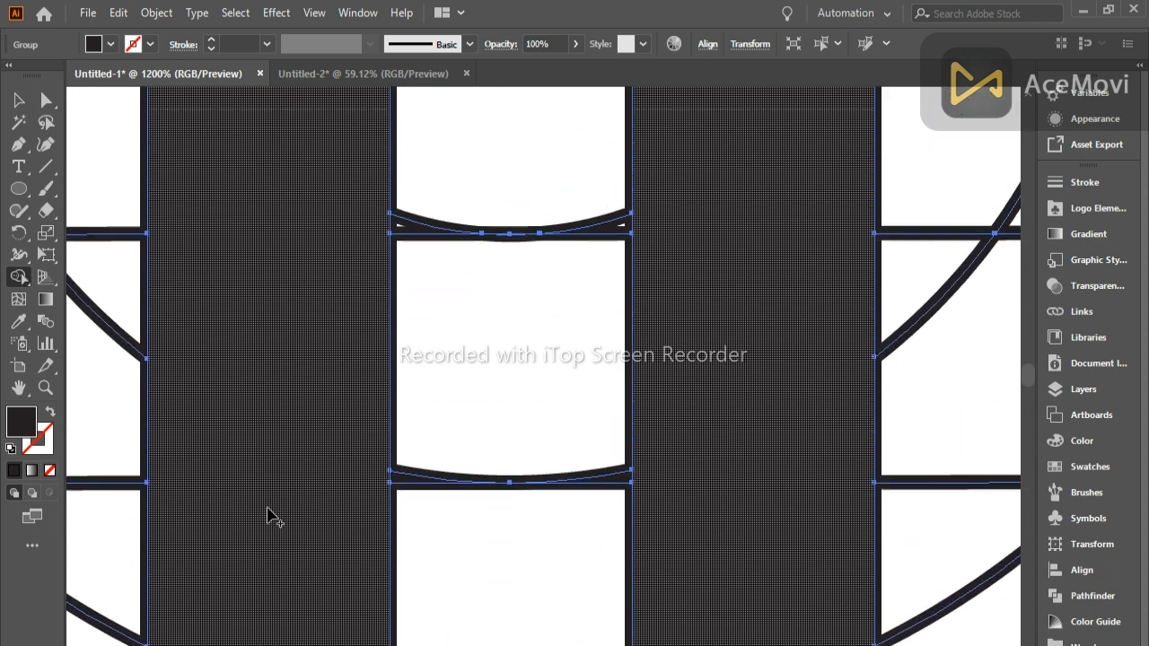
scroll(267, 513, up, 4)
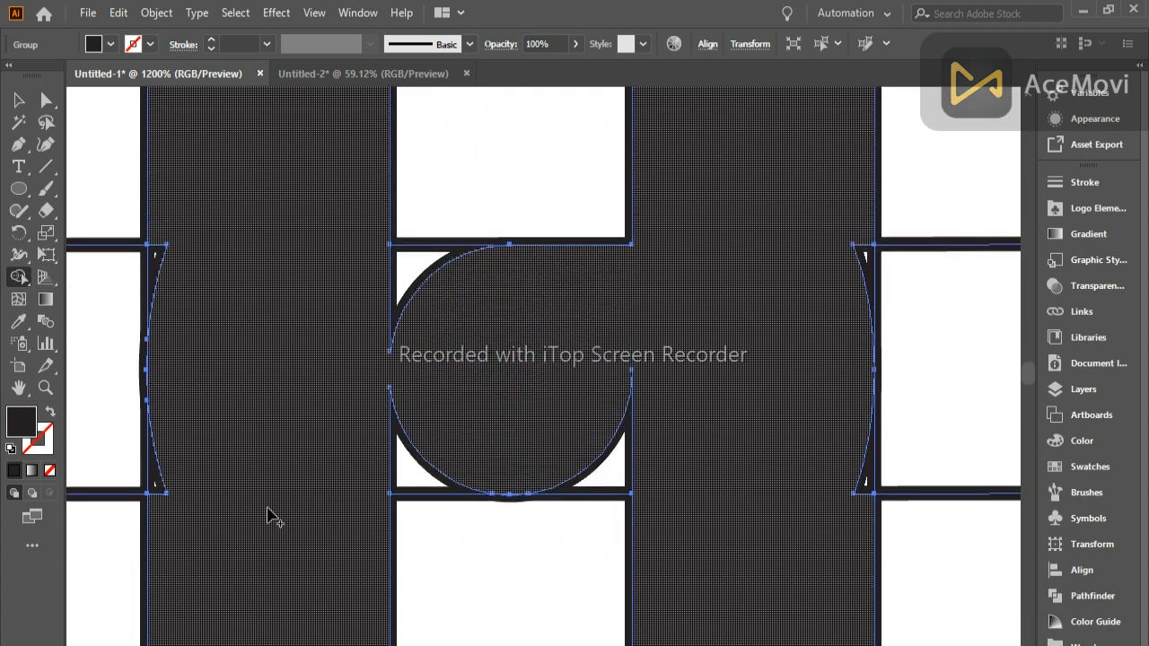
drag(175, 504, 161, 485)
mouse_move(155, 281)
mouse_down()
mouse_move(158, 262)
mouse_move(179, 292)
mouse_up()
mouse_move(350, 436)
mouse_down()
mouse_move(390, 448)
mouse_move(438, 456)
mouse_up()
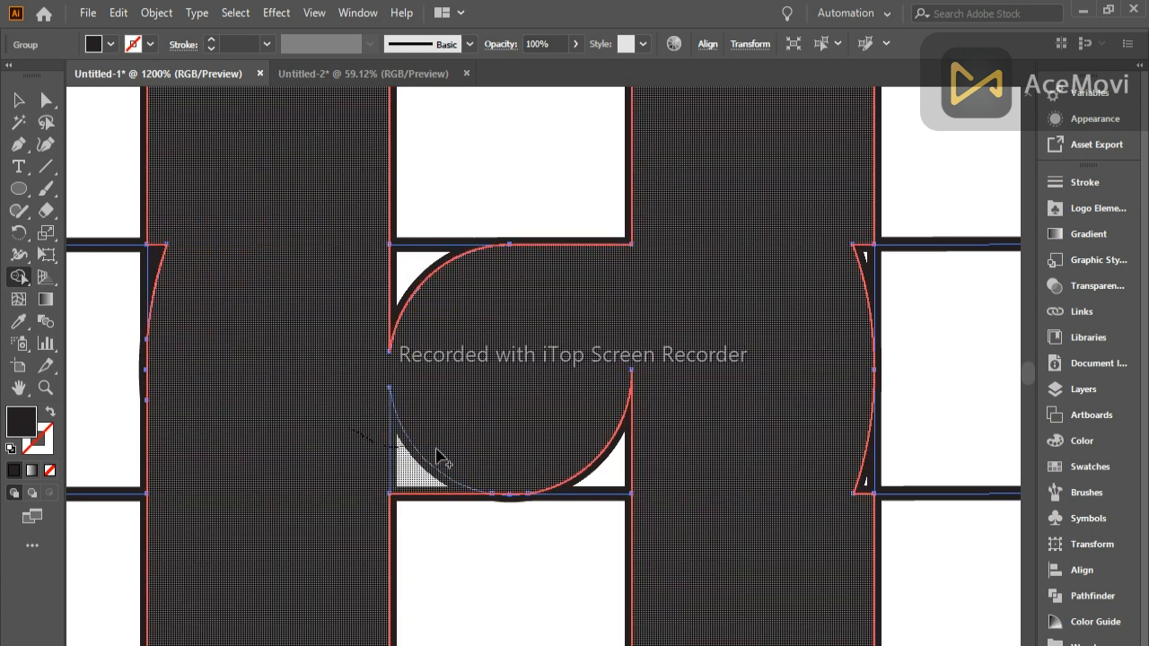
drag(560, 462, 664, 460)
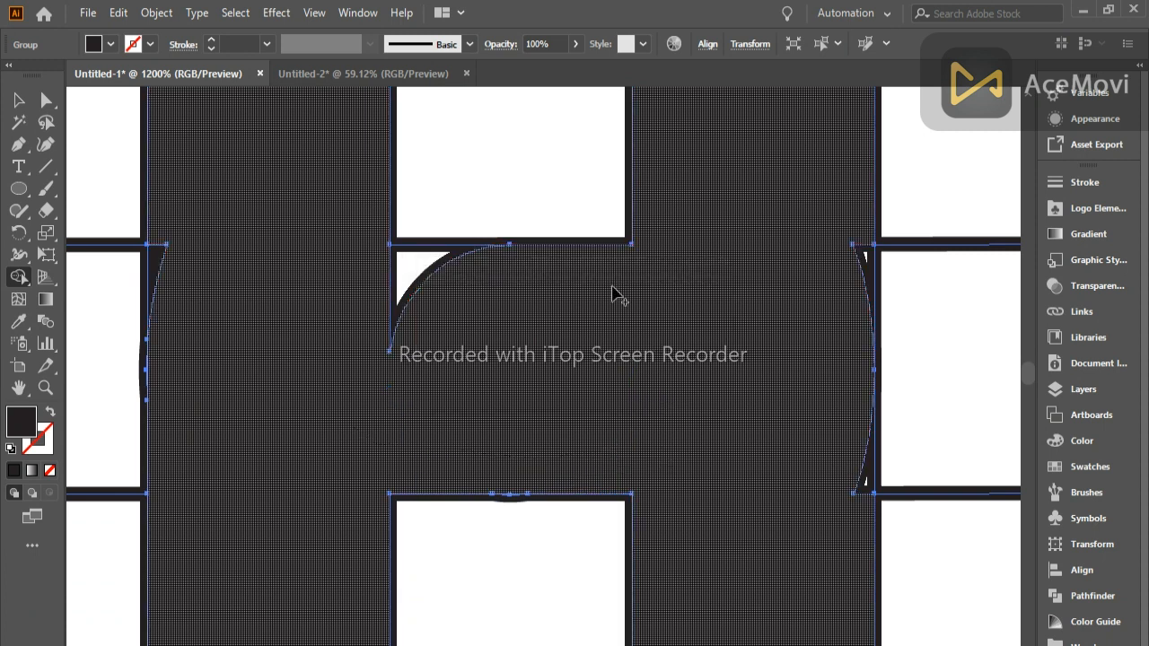
drag(444, 274, 407, 280)
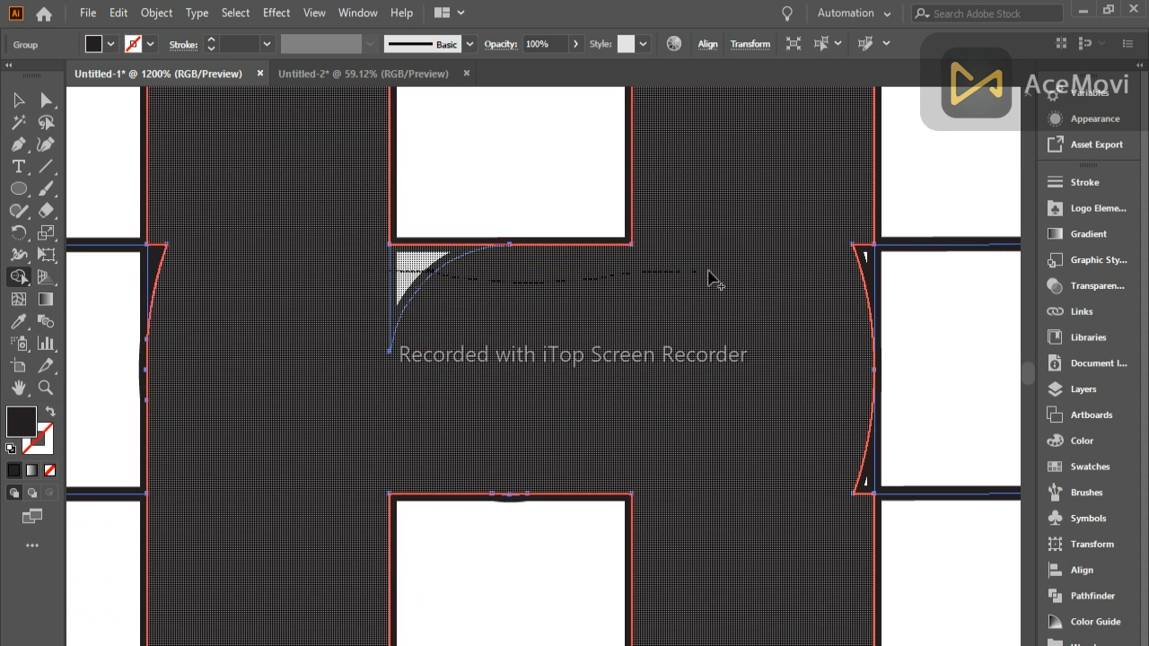
drag(753, 273, 752, 273)
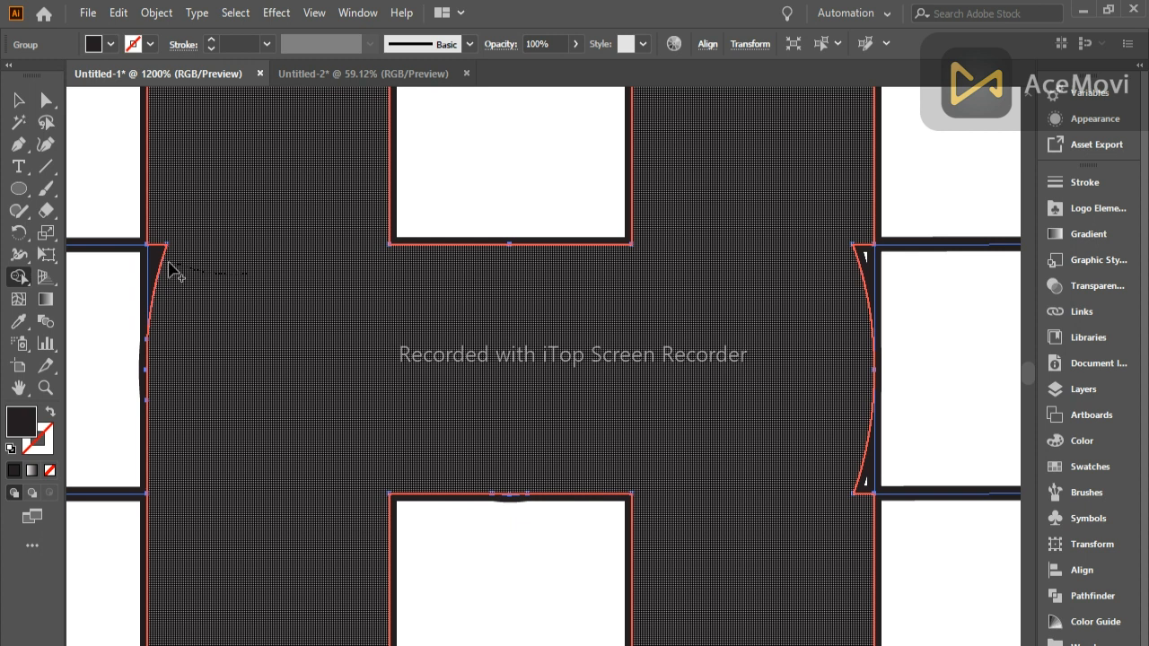
- Merge the thin sliver under the top bridge joining the two vertical bars into the black shape
scroll(163, 258, up, 3)
scroll(177, 265, up, 5)
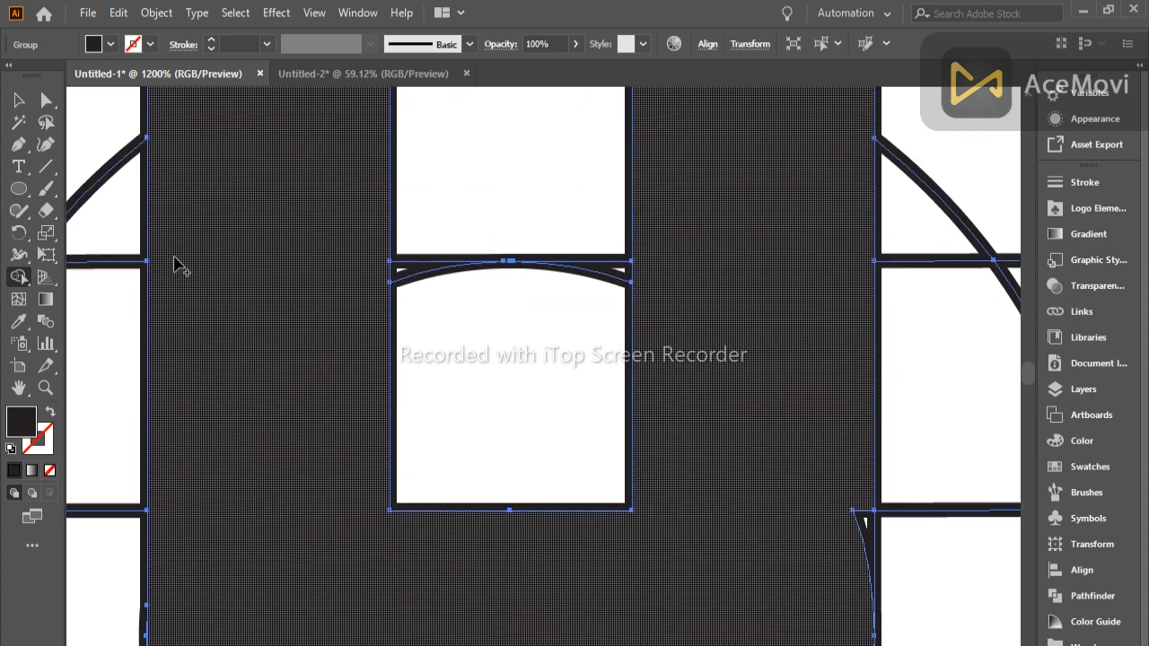
scroll(177, 265, up, 5)
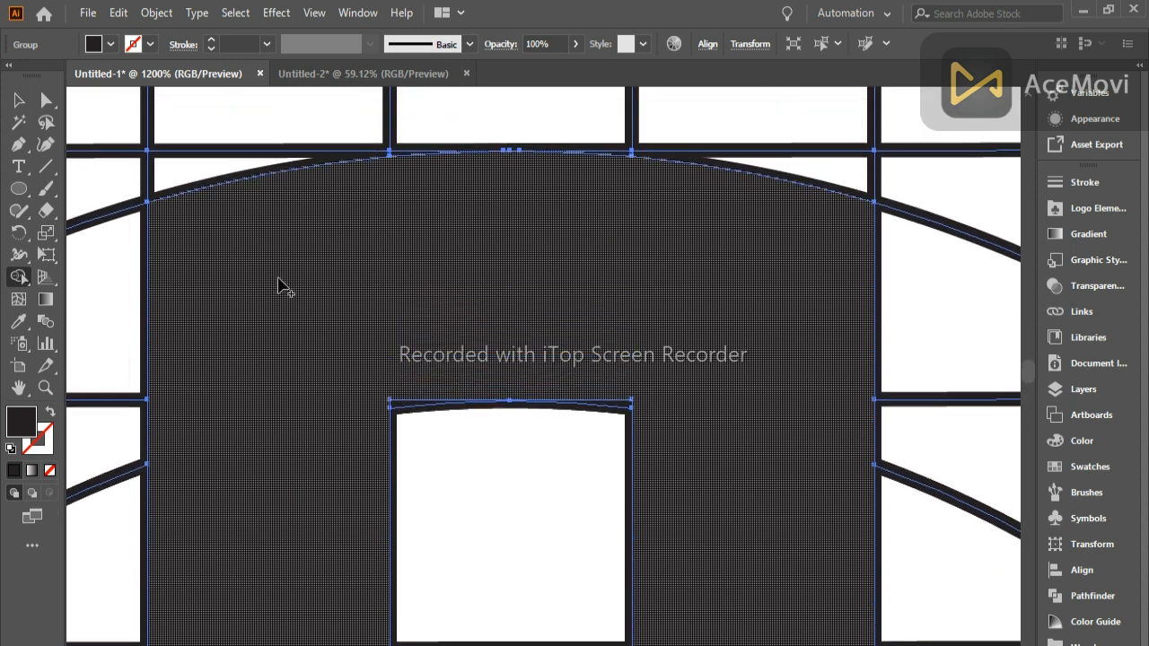
click(449, 384)
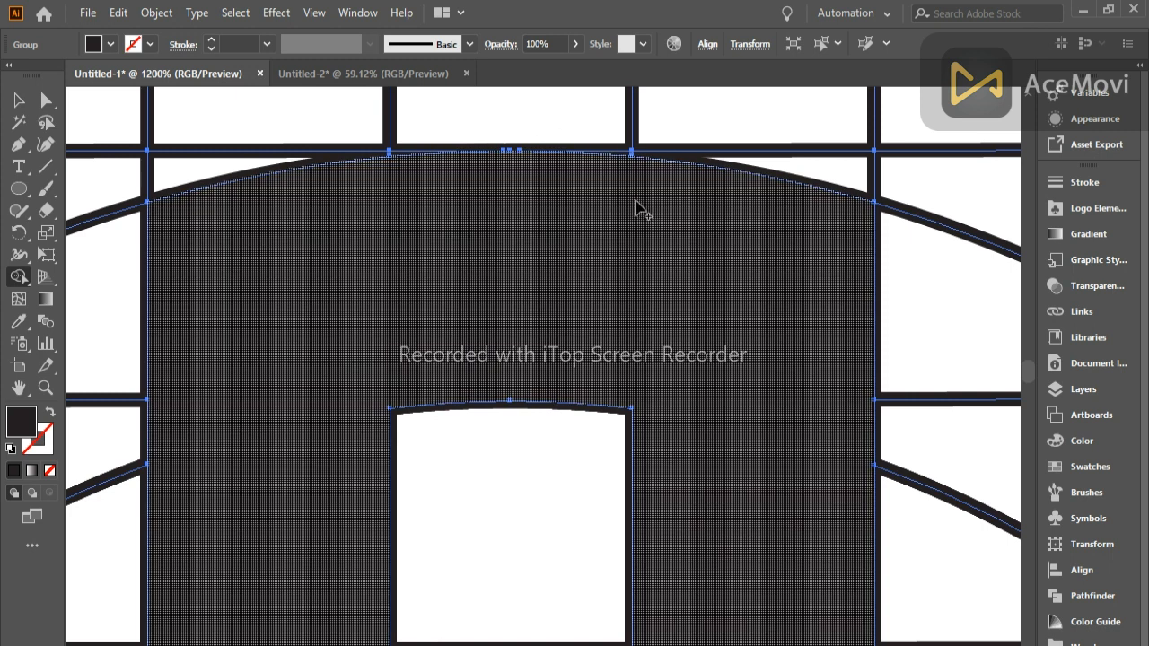
- Merge the curved slivers at the crossbar's right edge into the black H shape
scroll(638, 206, down, 3)
scroll(638, 211, down, 8)
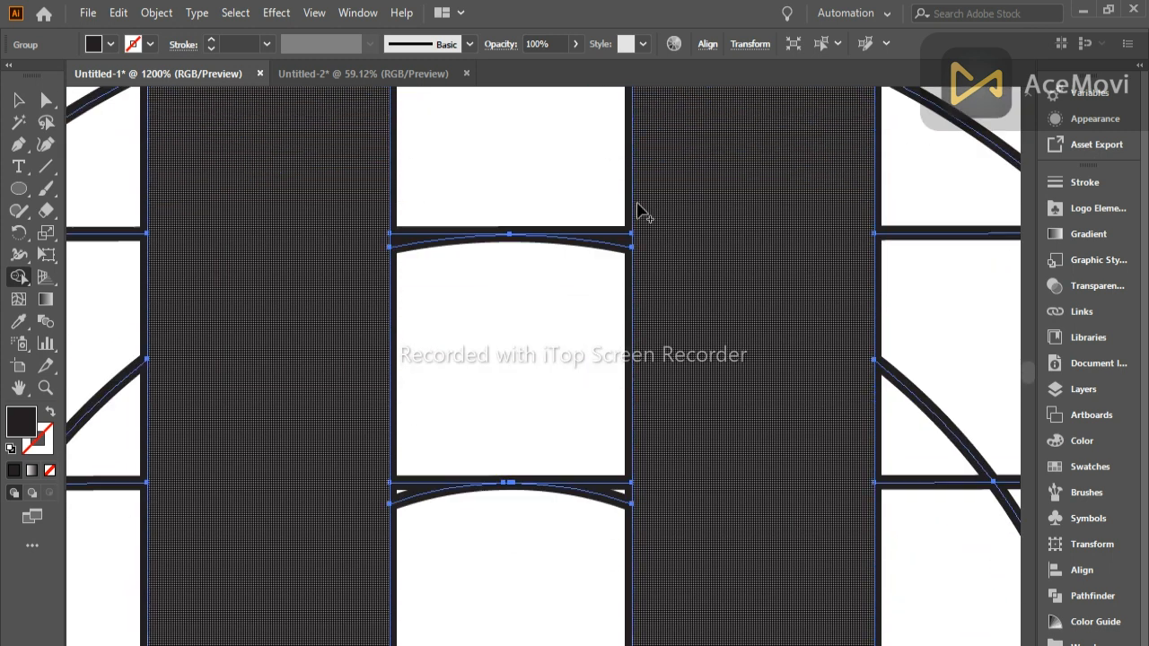
scroll(638, 211, down, 4)
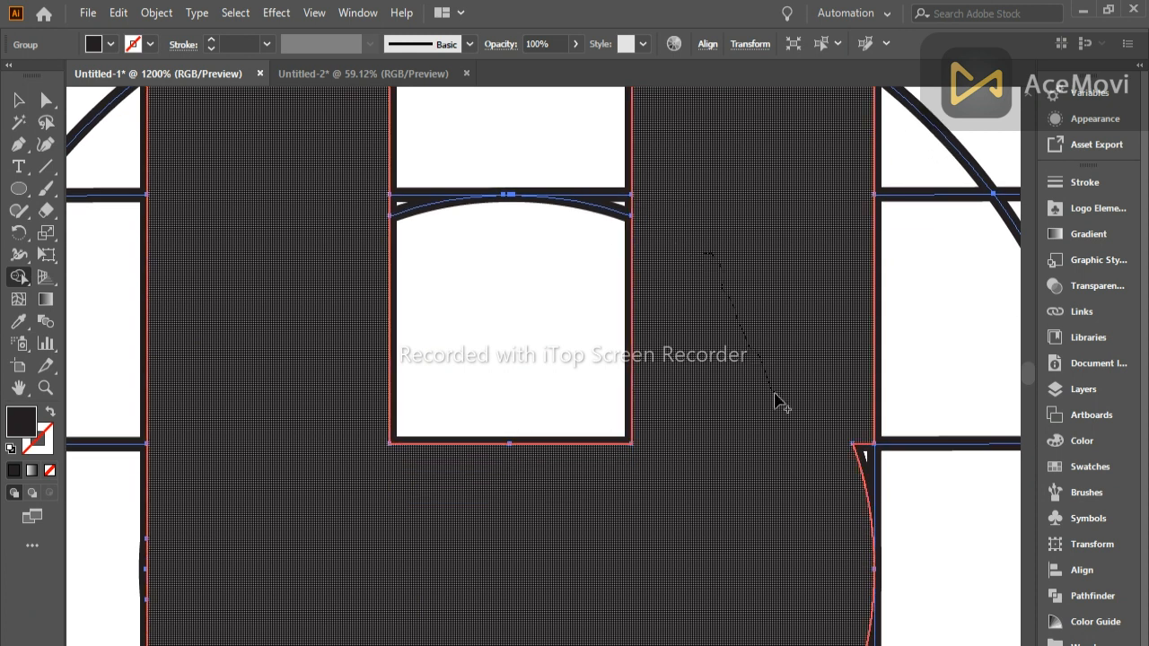
drag(812, 439, 892, 463)
scroll(848, 468, up, 4)
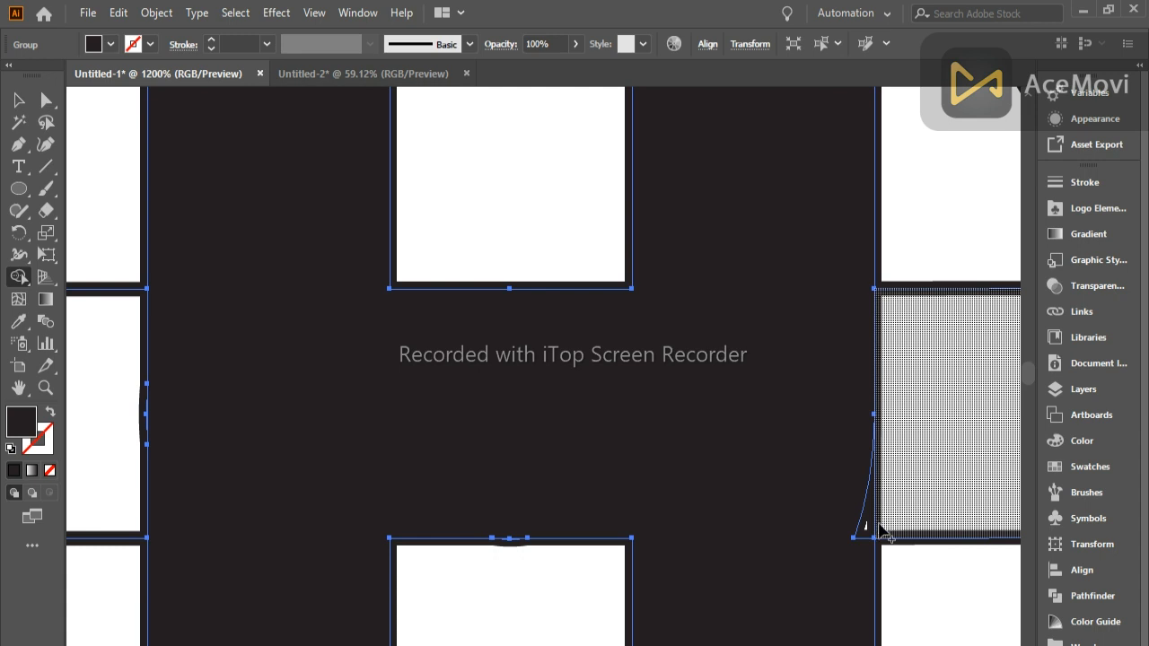
drag(867, 531, 854, 539)
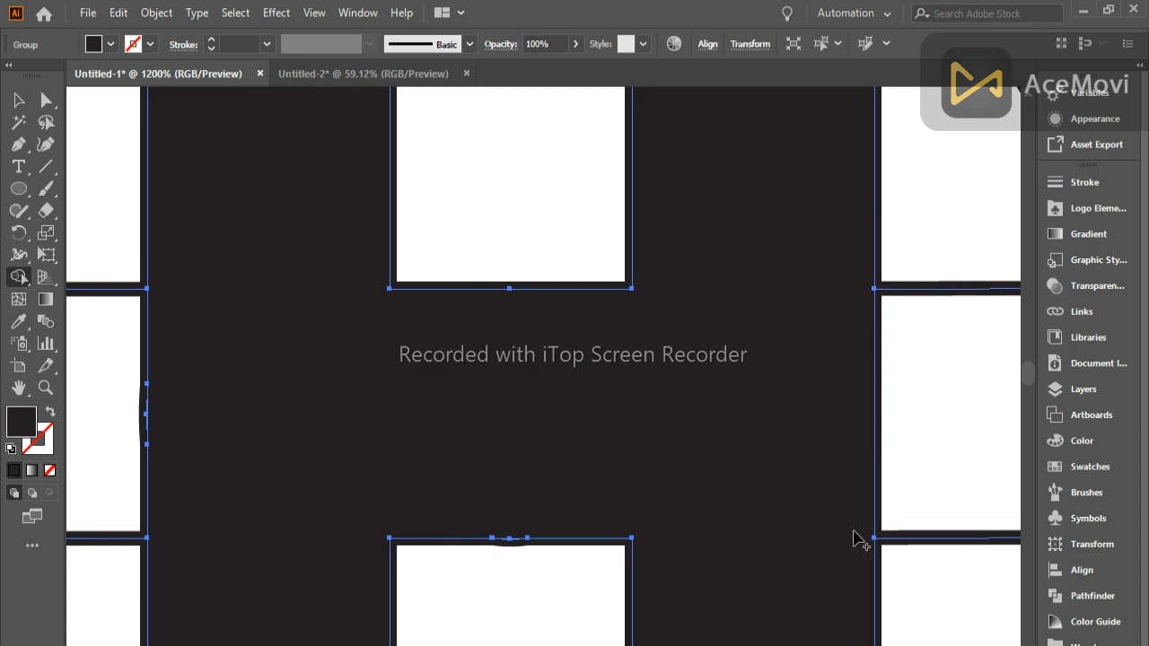
- Fill the outer ring cell in the rightmost grid column, two rows above the crossbar, with black
scroll(854, 539, down, 2)
scroll(855, 538, down, 3)
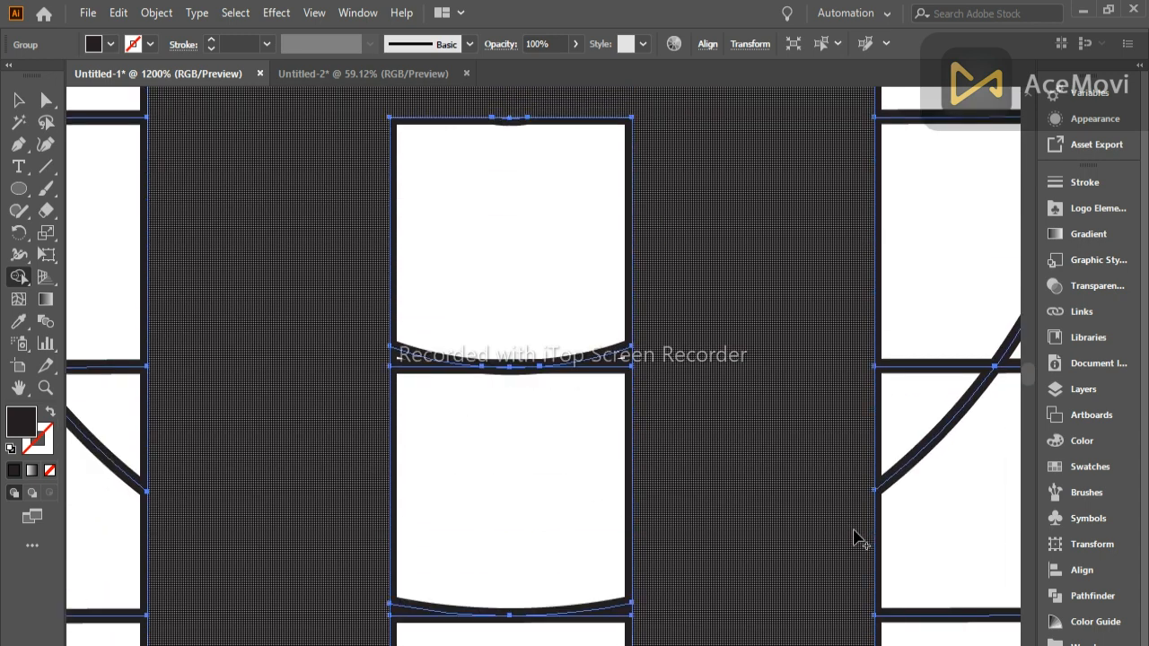
scroll(855, 539, down, 5)
scroll(857, 539, down, 4)
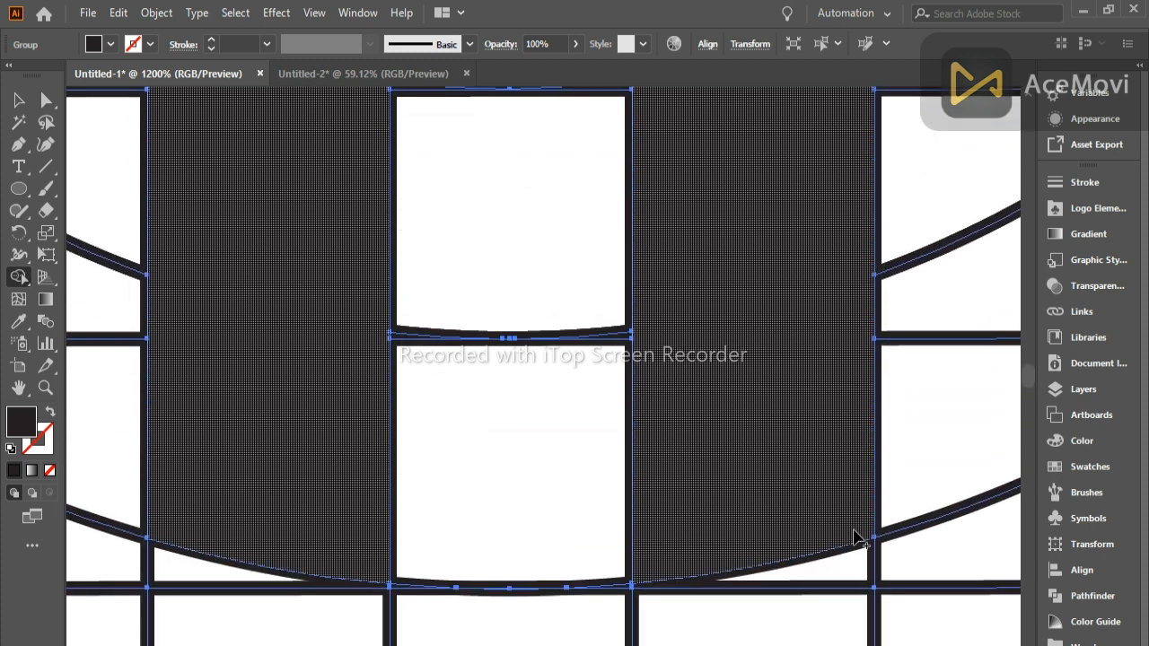
scroll(754, 483, down, 4)
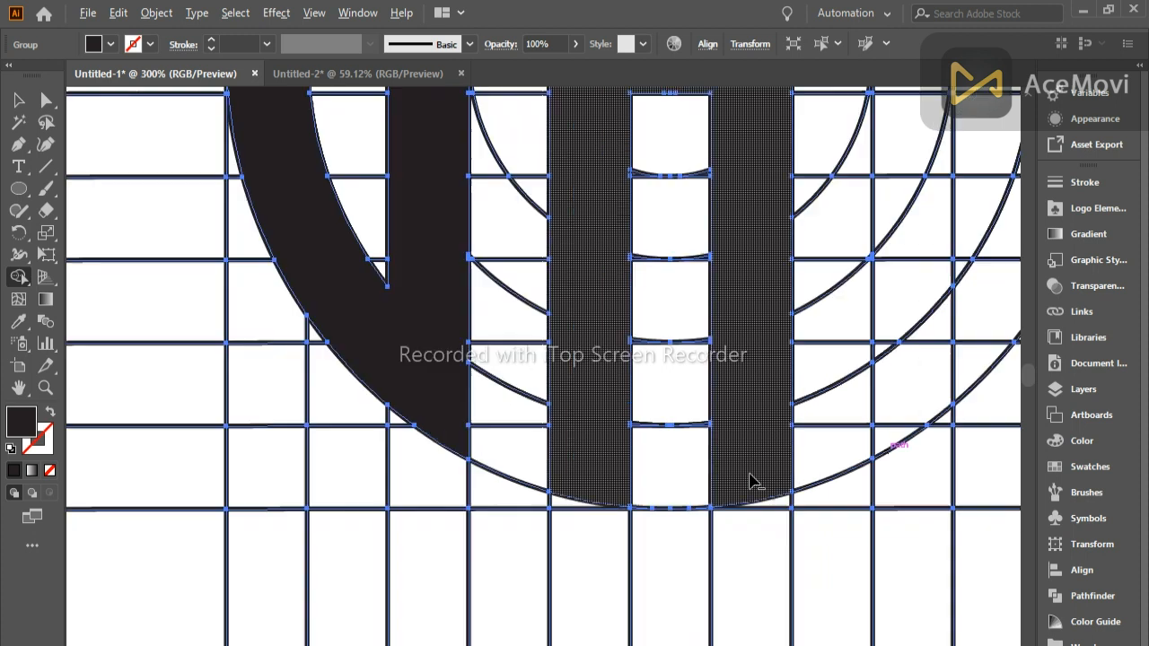
drag(817, 421, 461, 541)
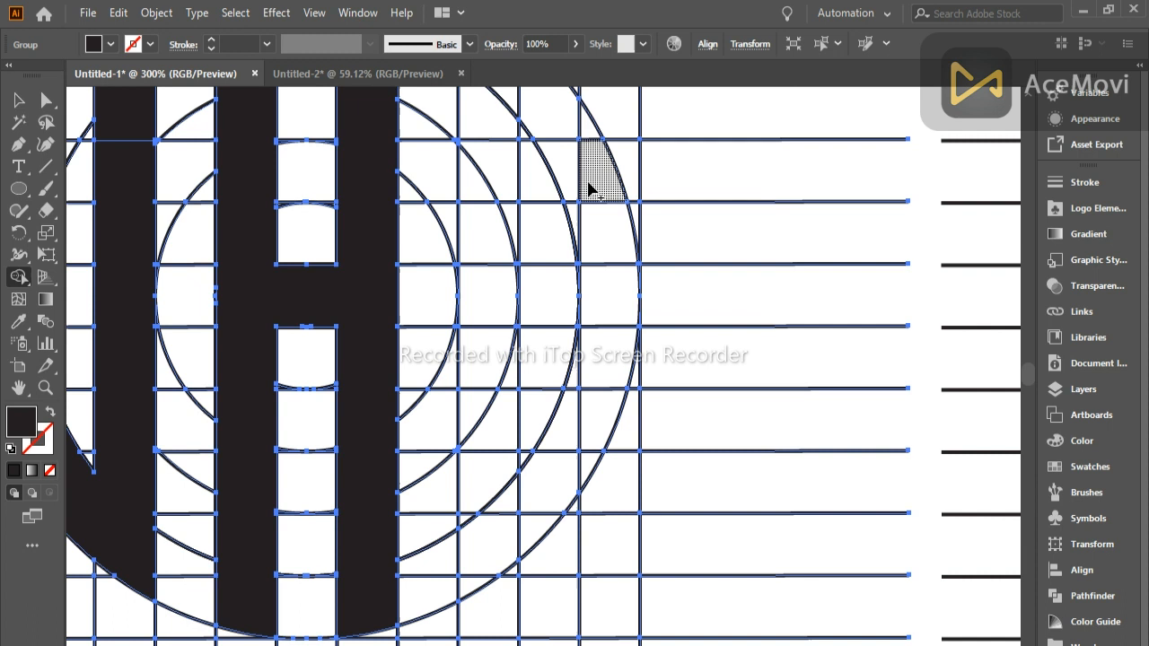
scroll(588, 187, up, 3)
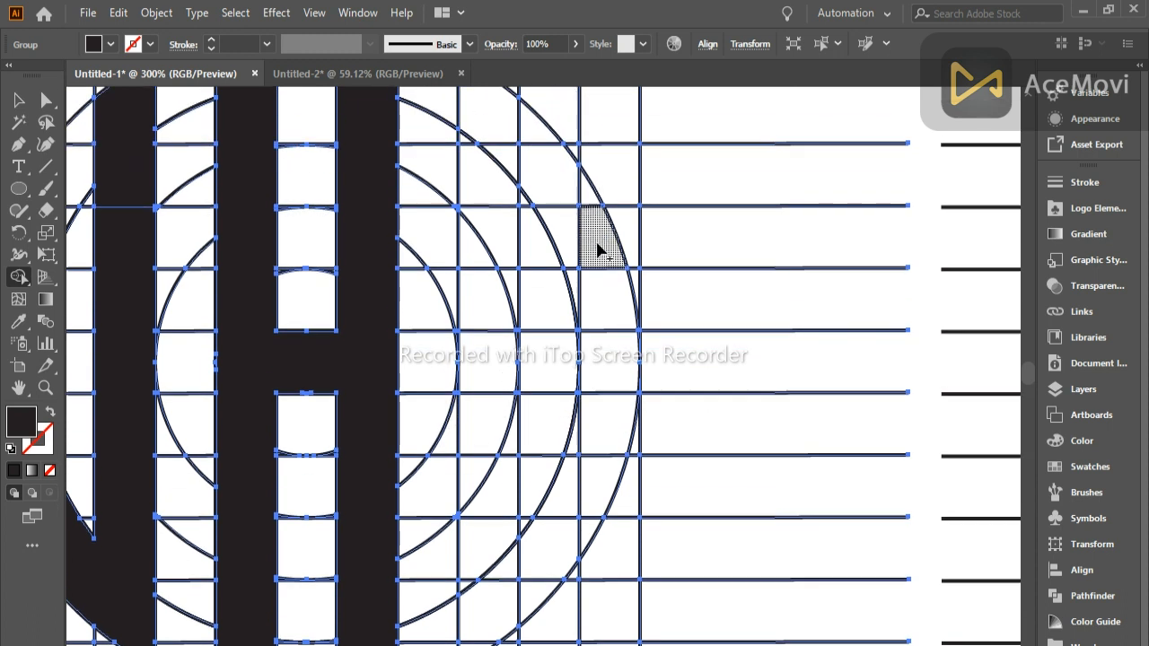
drag(599, 250, 594, 231)
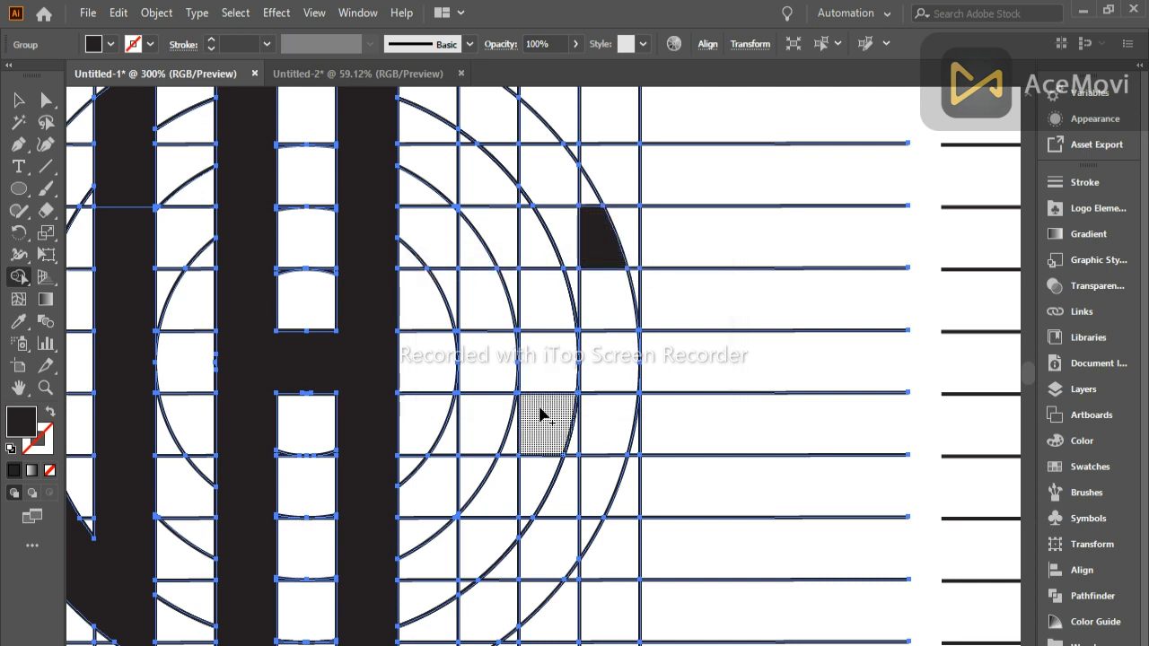
- Merge the ninth grid column's cells into a vertical bar with a lower foot reaching right to the outer circle
mouse_move(503, 144)
mouse_down()
mouse_move(471, 514)
mouse_move(469, 639)
mouse_up()
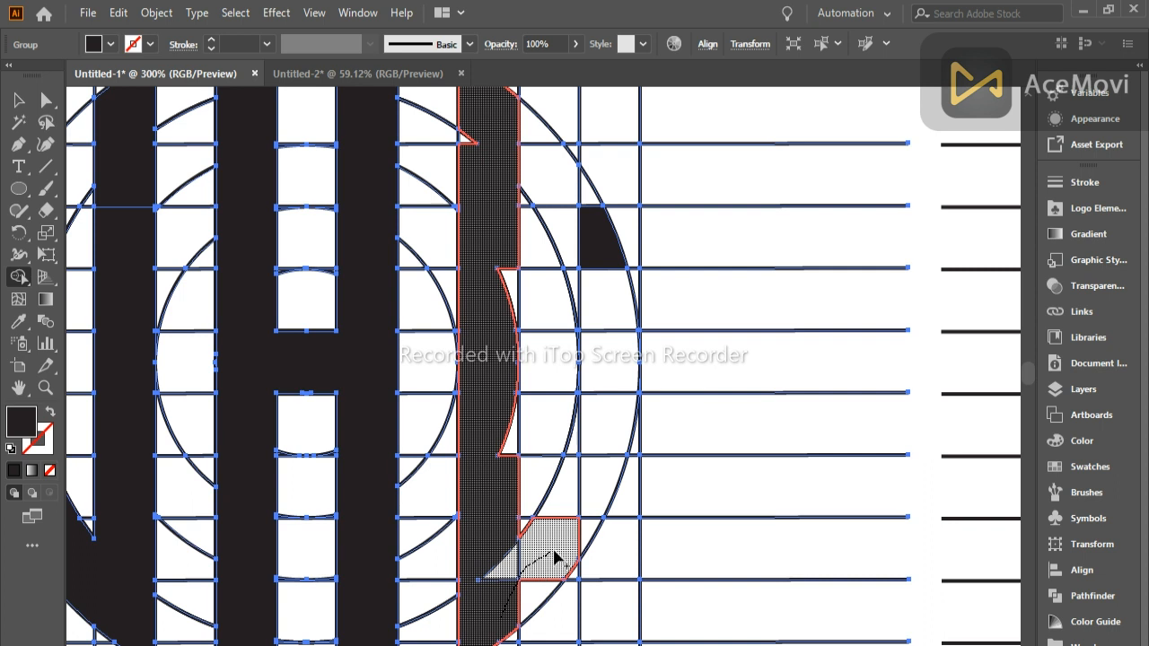
drag(580, 536, 580, 533)
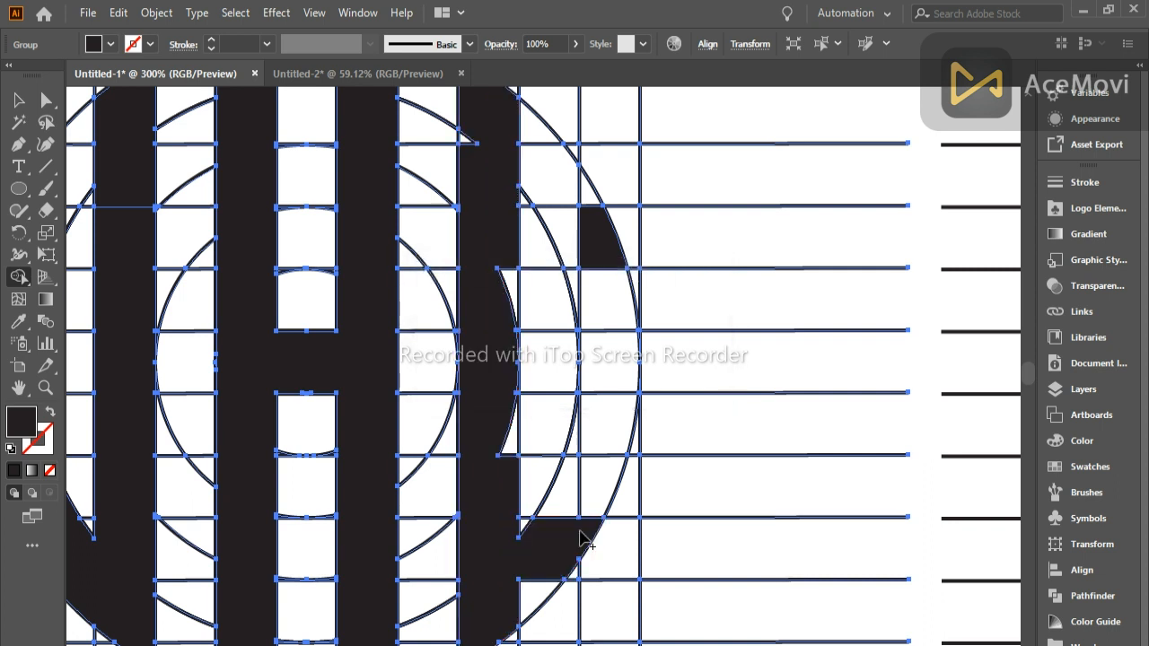
mouse_move(543, 593)
mouse_down()
mouse_move(514, 598)
mouse_move(499, 529)
mouse_move(526, 528)
mouse_up()
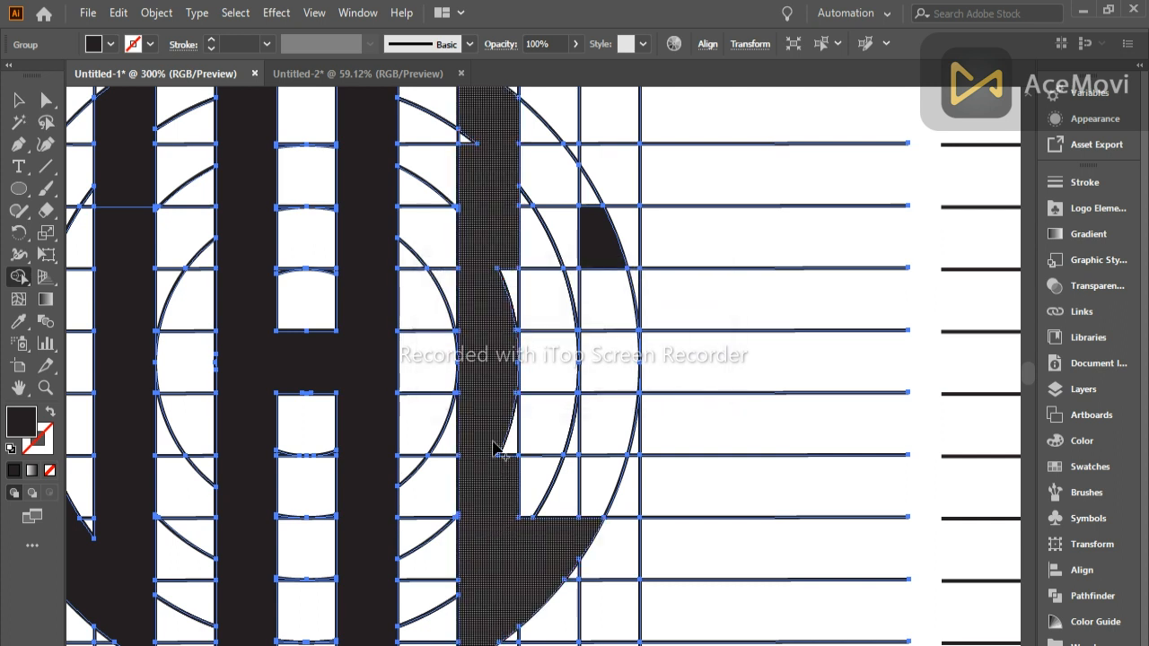
- Merge the curved slivers into the ninth-column bar's right edge and extend a middle arm from it to the outer circle
mouse_move(500, 422)
mouse_down()
mouse_move(505, 449)
mouse_move(505, 409)
mouse_up()
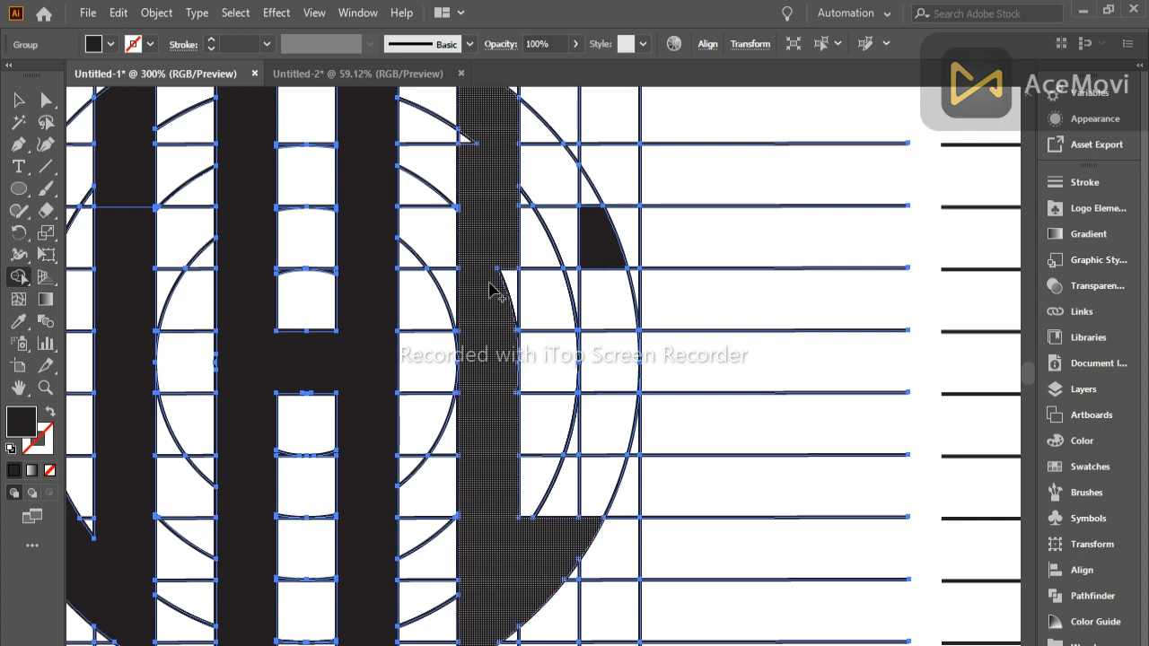
drag(498, 254, 508, 274)
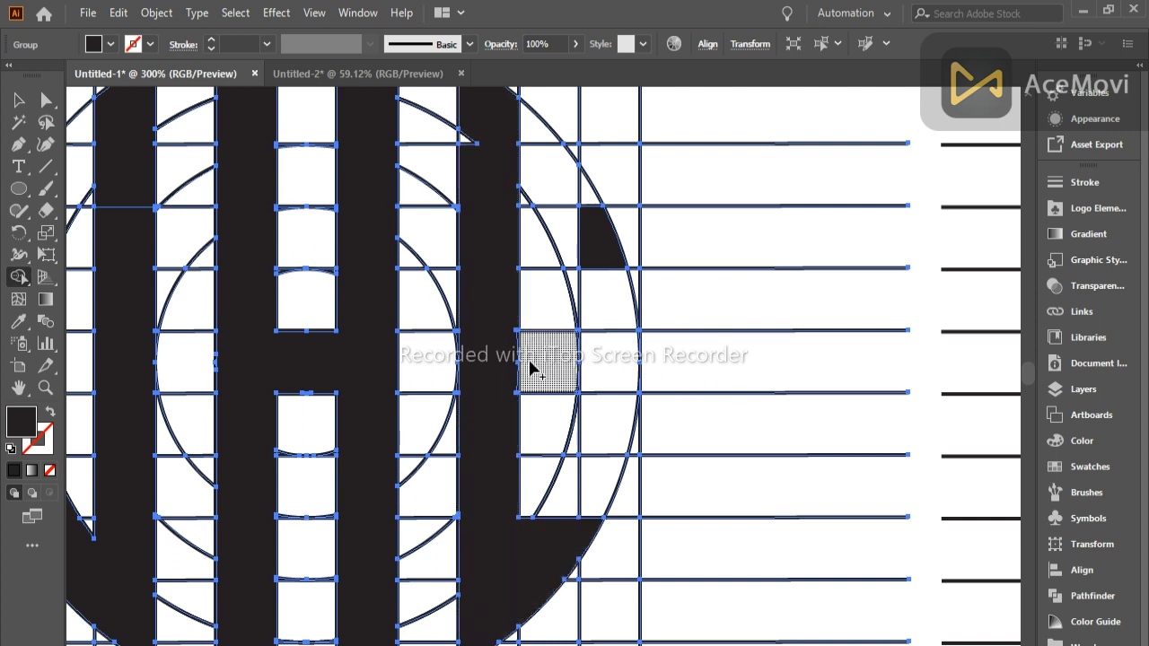
mouse_move(489, 359)
mouse_down()
mouse_move(600, 375)
mouse_move(600, 335)
mouse_up()
scroll(601, 323, up, 1)
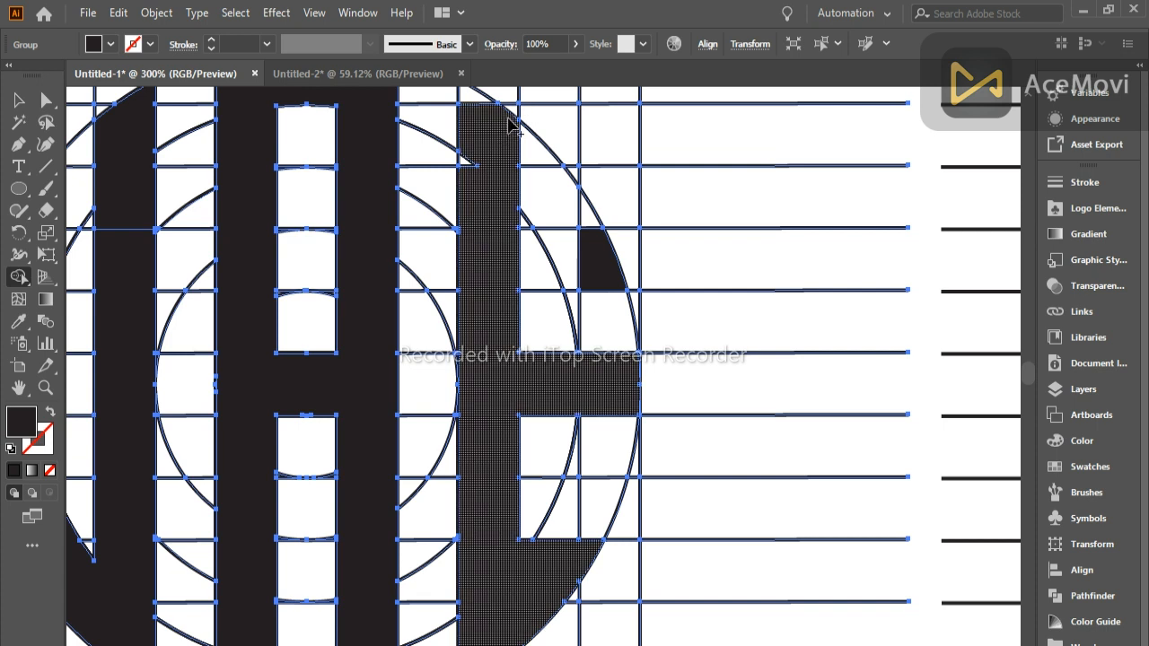
click(469, 115)
scroll(469, 112, up, 3)
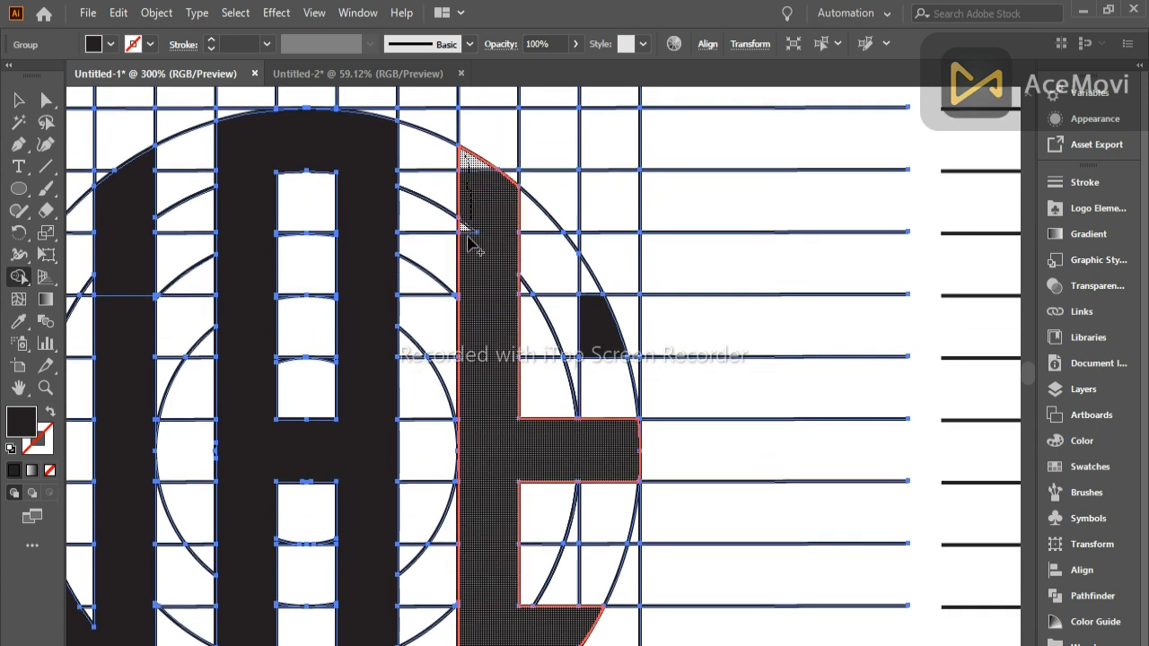
drag(516, 205, 559, 244)
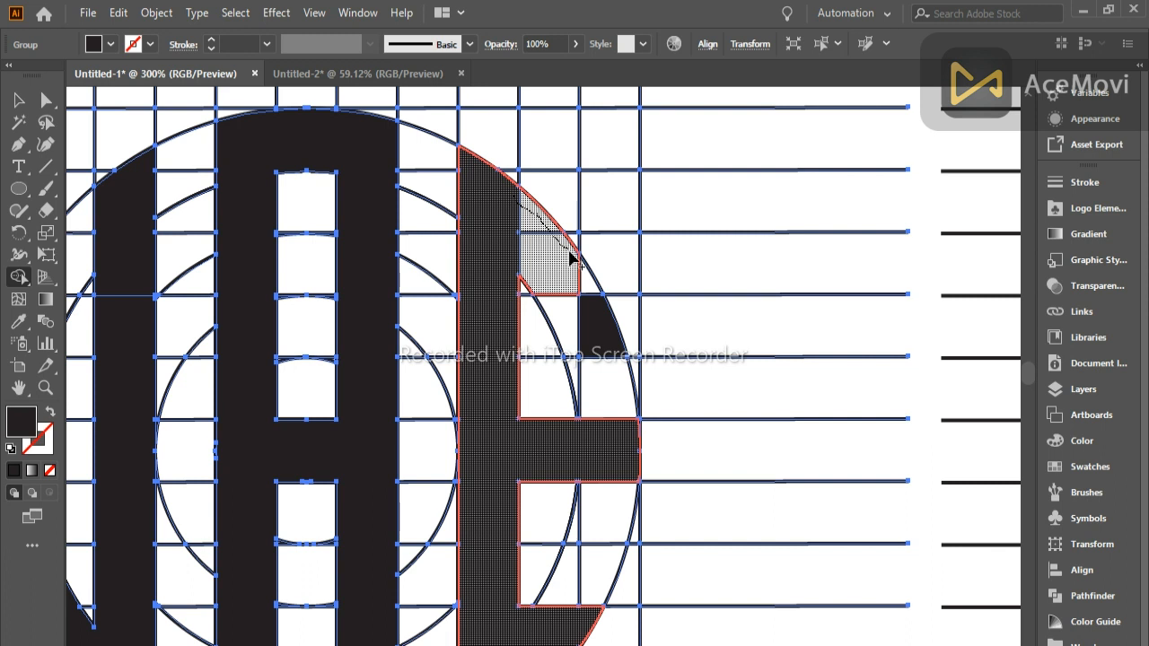
drag(571, 262, 584, 273)
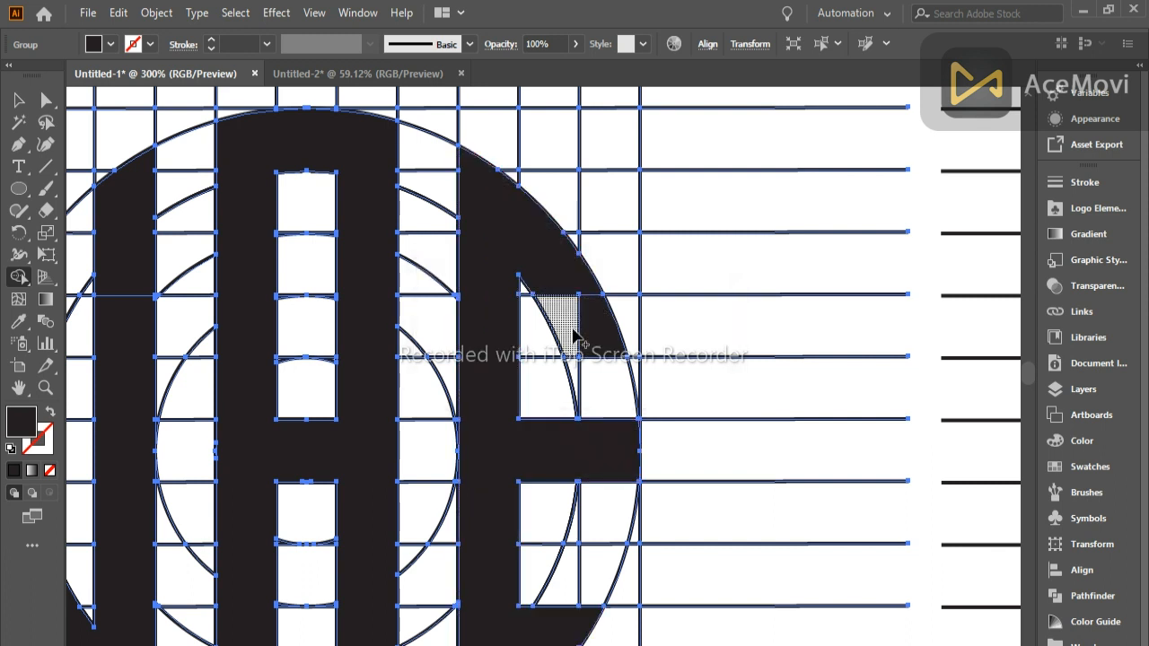
mouse_move(576, 335)
mouse_down()
mouse_move(600, 309)
mouse_move(519, 301)
mouse_up()
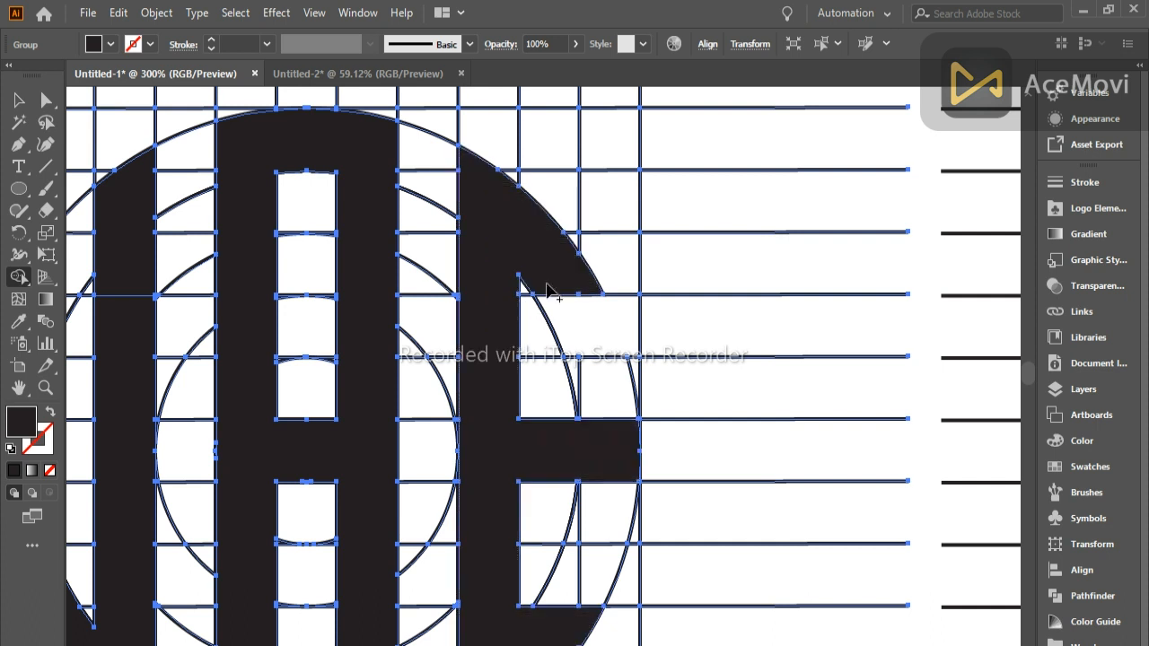
click(537, 275)
alt+click(530, 277)
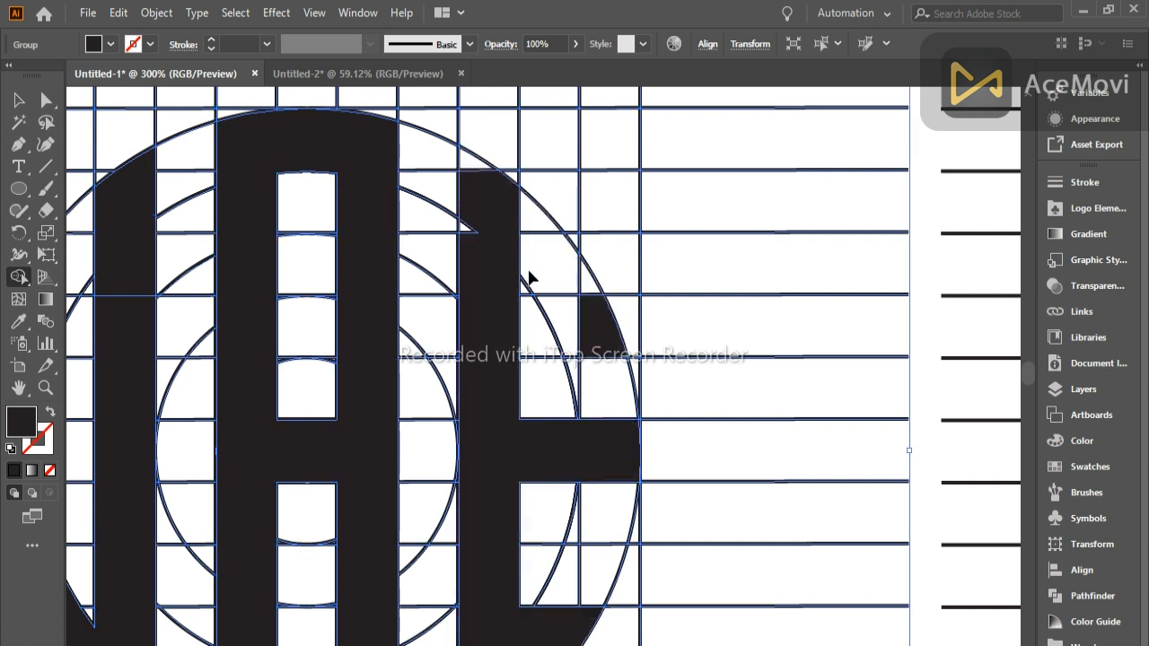
alt+click(564, 303)
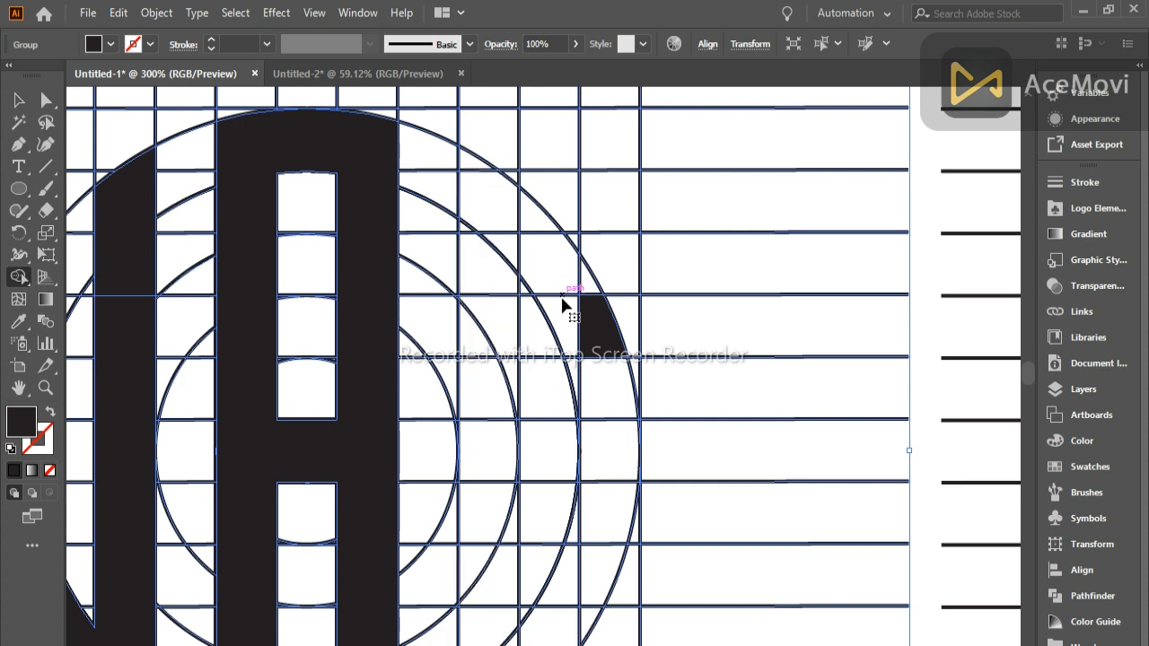
- Merge the ninth grid column's cells into a black vertical bar reaching up to the outer circle
mouse_move(506, 329)
mouse_down()
mouse_move(492, 345)
mouse_move(480, 444)
mouse_move(493, 512)
mouse_move(490, 626)
mouse_move(495, 592)
mouse_up()
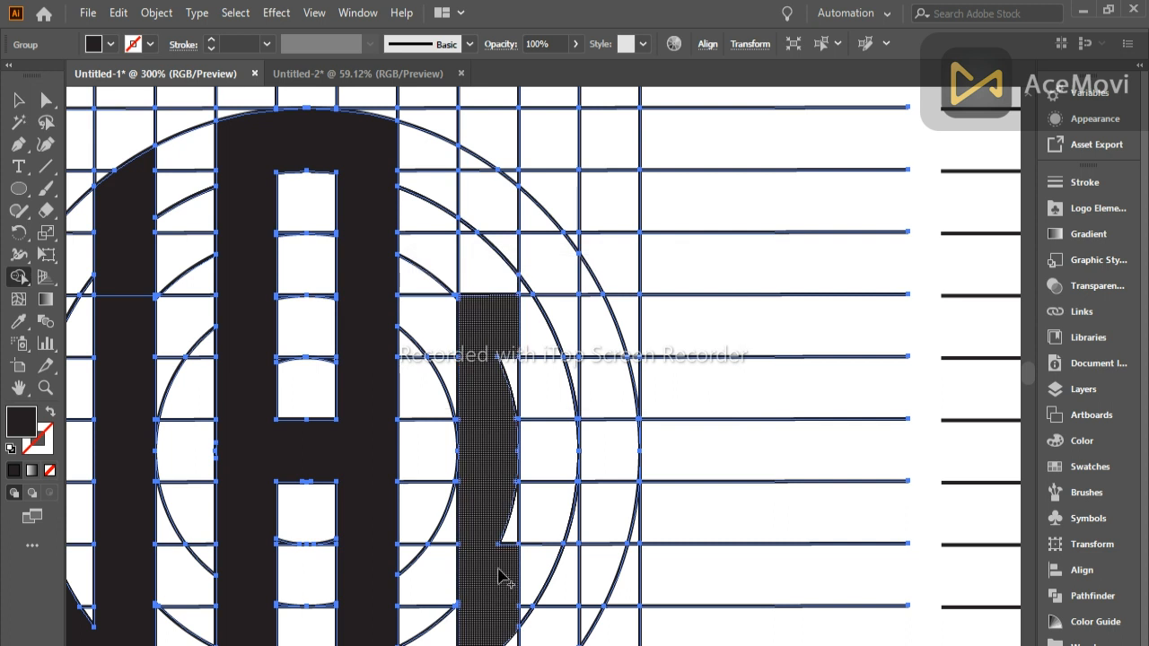
drag(482, 174, 485, 287)
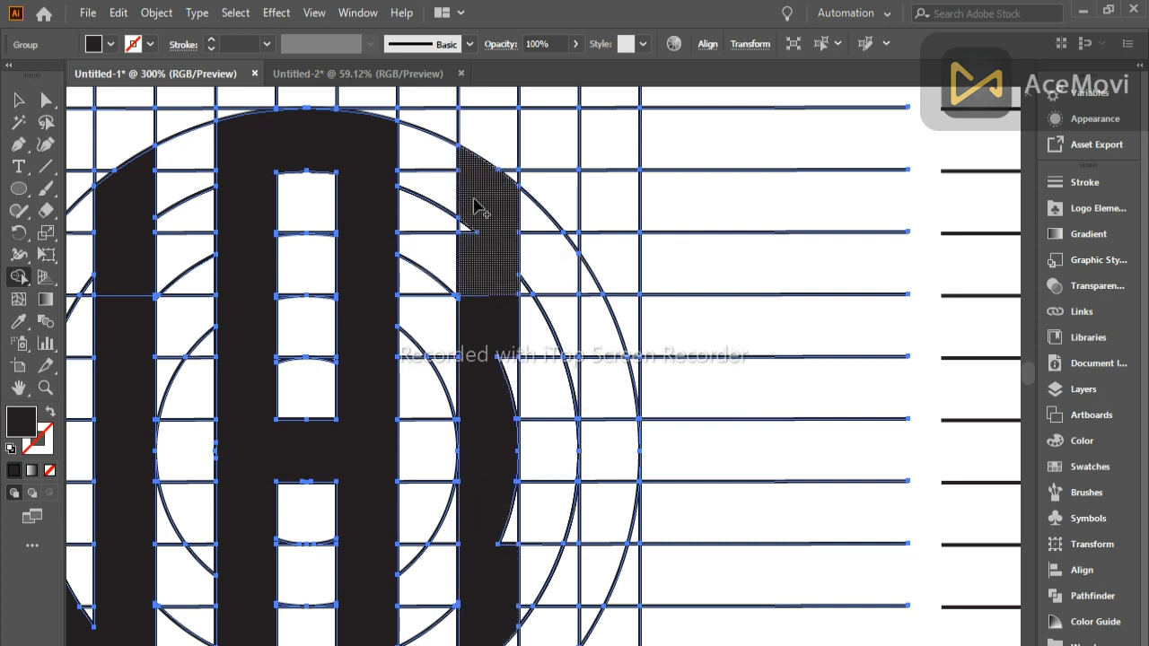
click(463, 203)
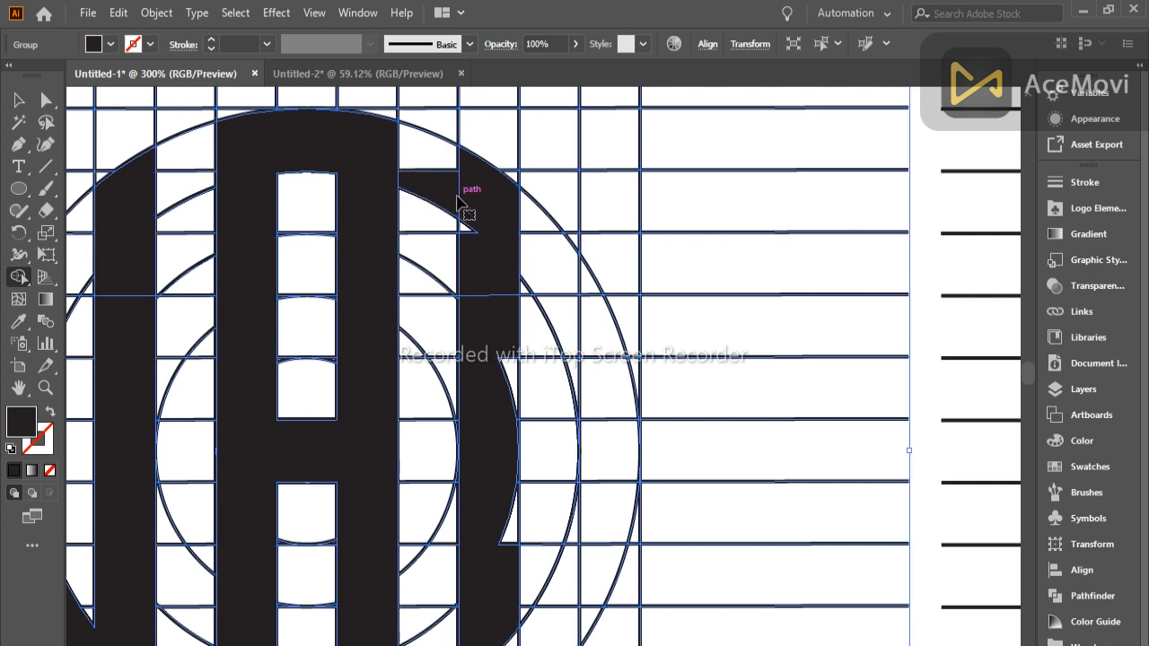
key(ctrl+z)
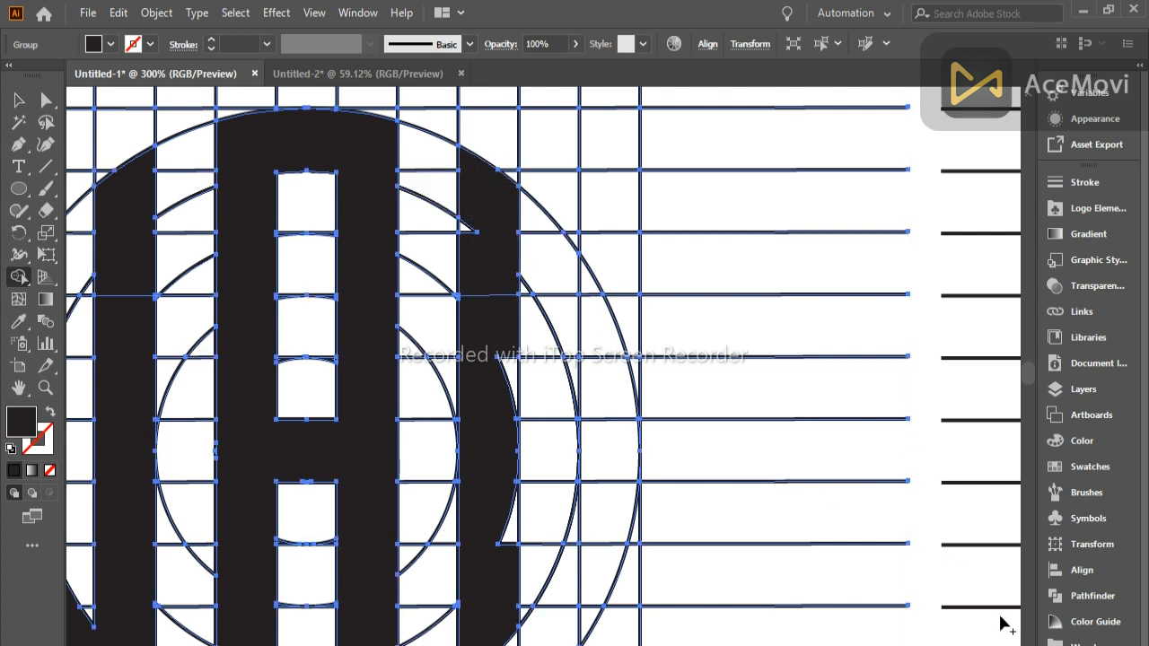
- Merge the outer ring cells into the bar's top as a curved upper arm ending one row above the crossbar
click(565, 316)
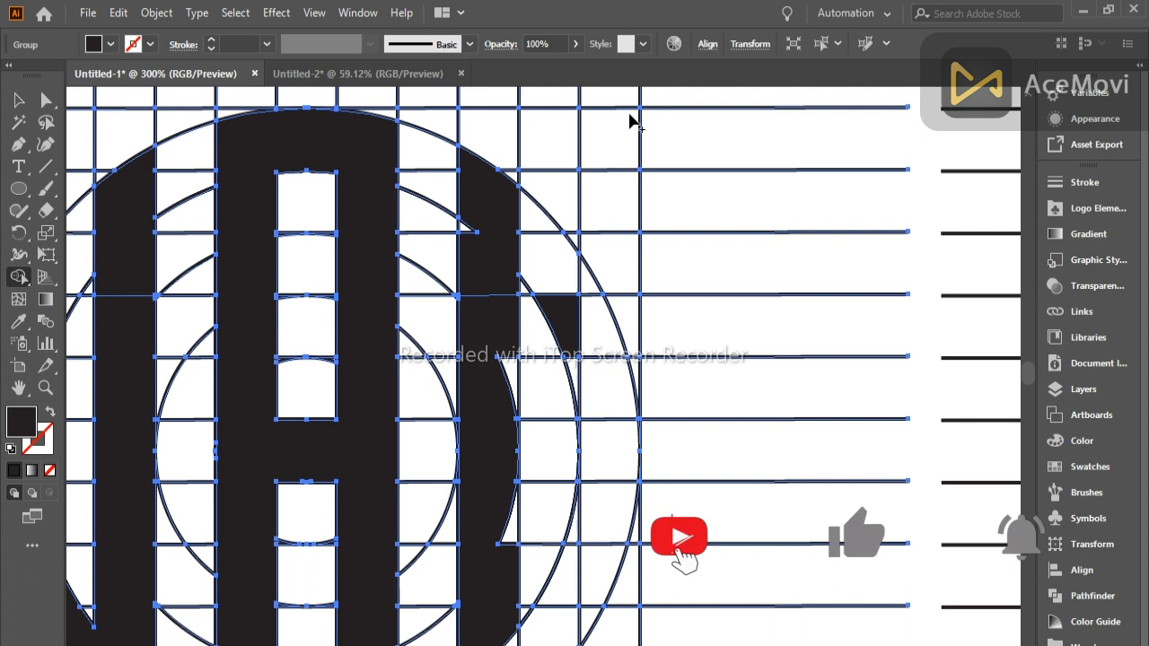
drag(508, 223, 589, 331)
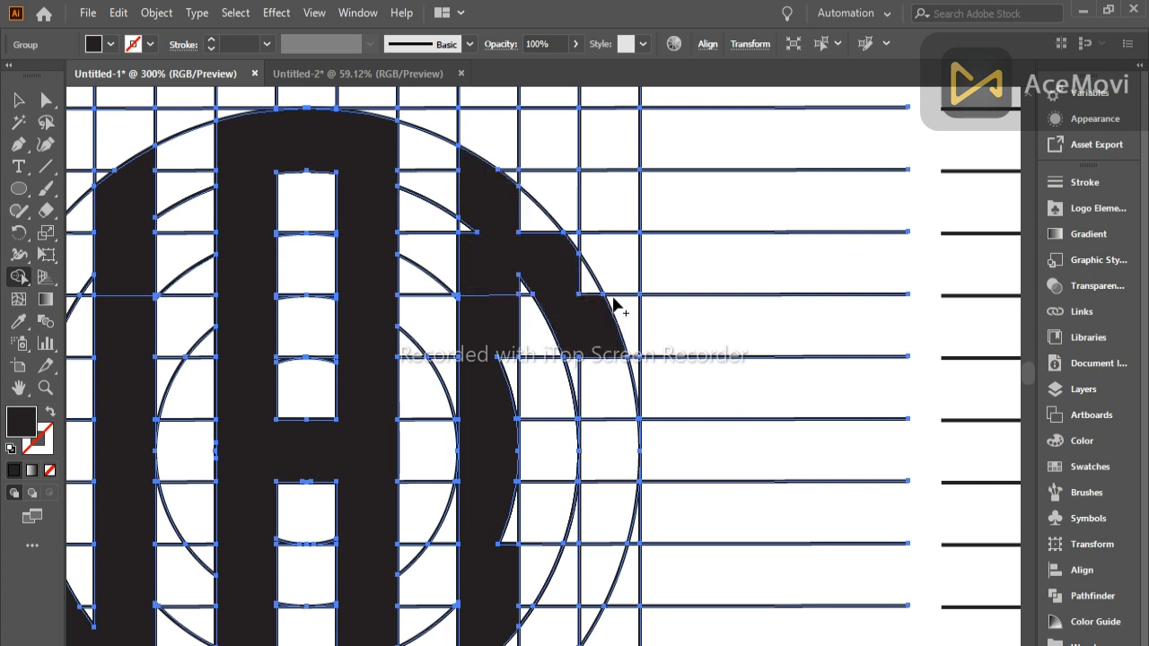
mouse_move(585, 299)
mouse_down()
mouse_move(512, 227)
mouse_move(529, 221)
mouse_move(463, 227)
mouse_move(489, 220)
mouse_move(467, 226)
mouse_move(494, 403)
mouse_move(498, 356)
mouse_up()
click(465, 227)
scroll(498, 357, down, 2)
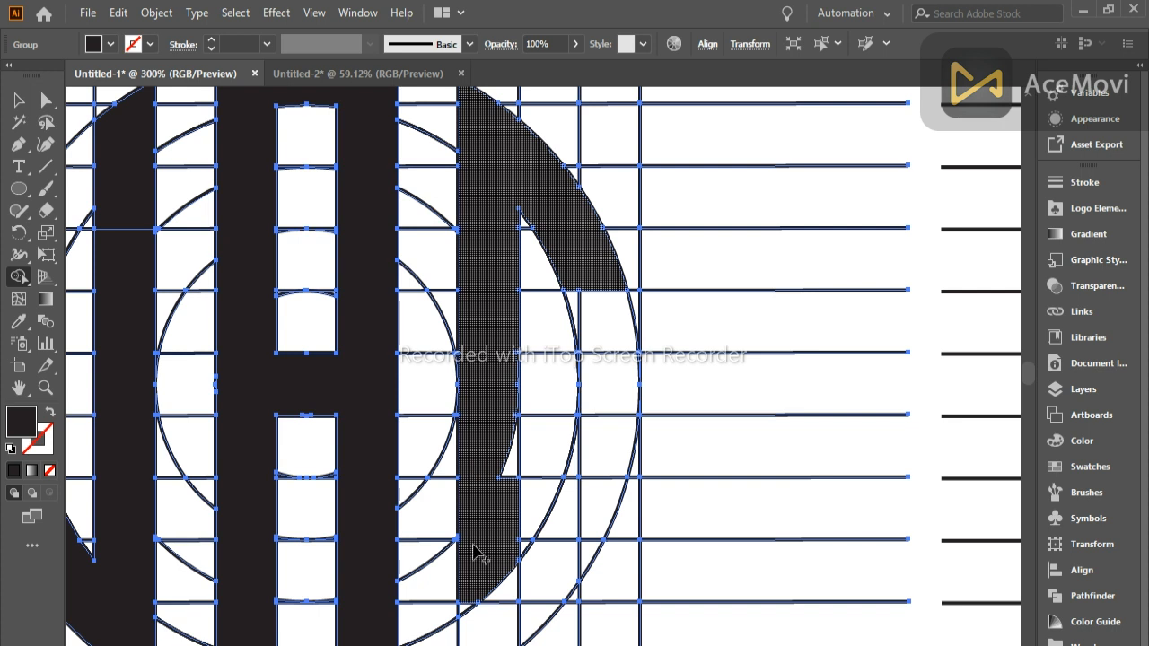
- Extend the bar down to the outer circle and merge the ring cells into a curved lower arm ending one row below the crossbar
scroll(474, 552, down, 2)
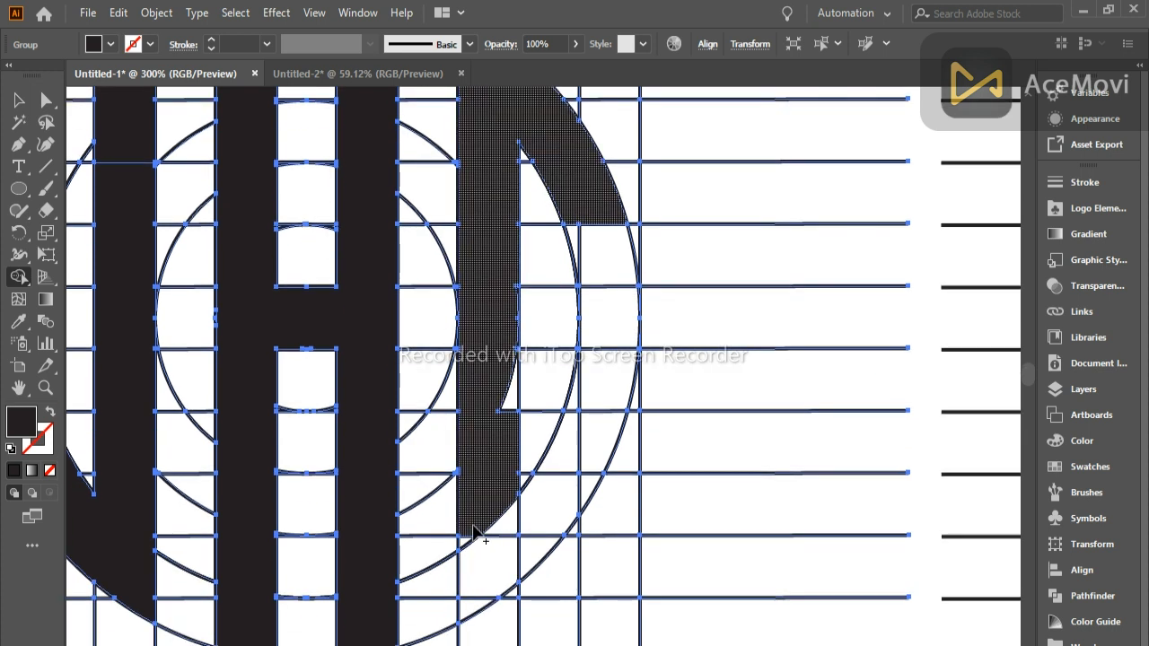
drag(477, 537, 475, 551)
drag(470, 604, 469, 611)
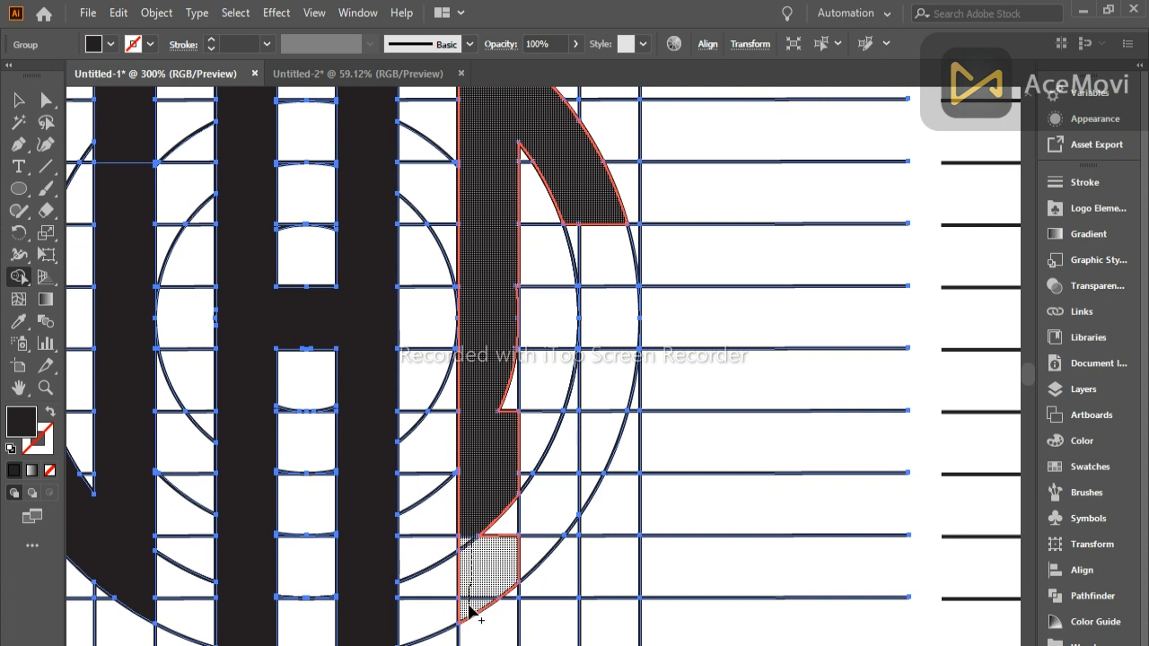
mouse_move(501, 544)
mouse_down()
mouse_move(536, 526)
mouse_move(589, 430)
mouse_move(561, 519)
mouse_move(526, 548)
mouse_up()
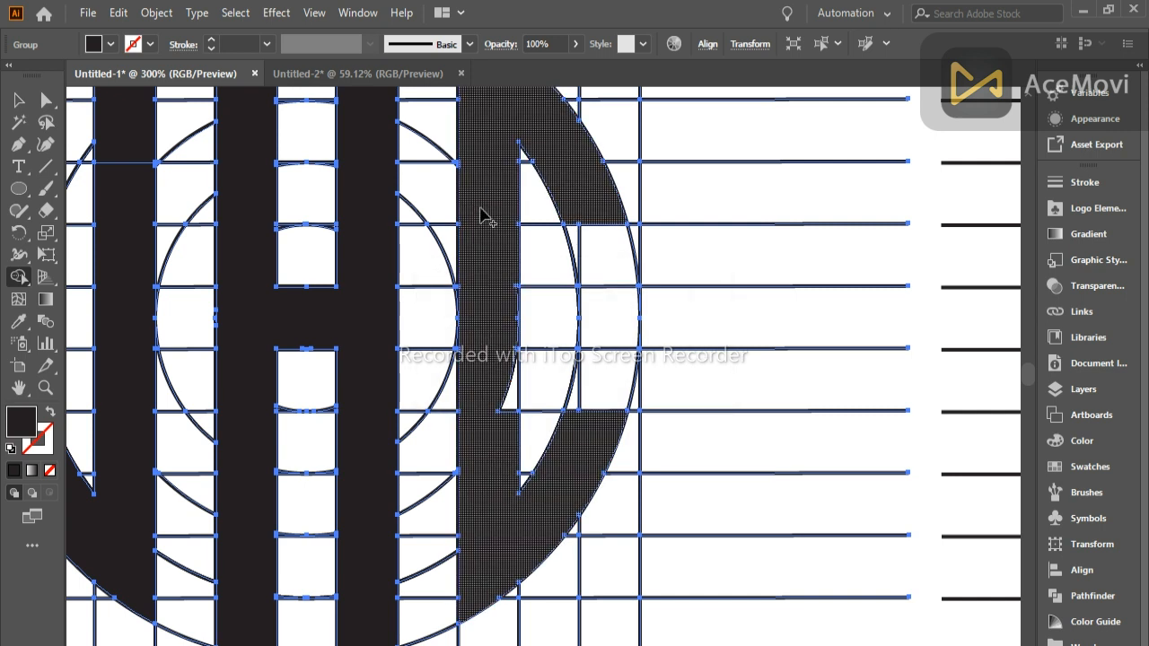
- Merge the crossbar row's cells into a middle arm reaching the outer circle, and the curved sliver below it into the E shape
mouse_move(485, 336)
mouse_down()
mouse_move(534, 314)
mouse_move(595, 328)
mouse_up()
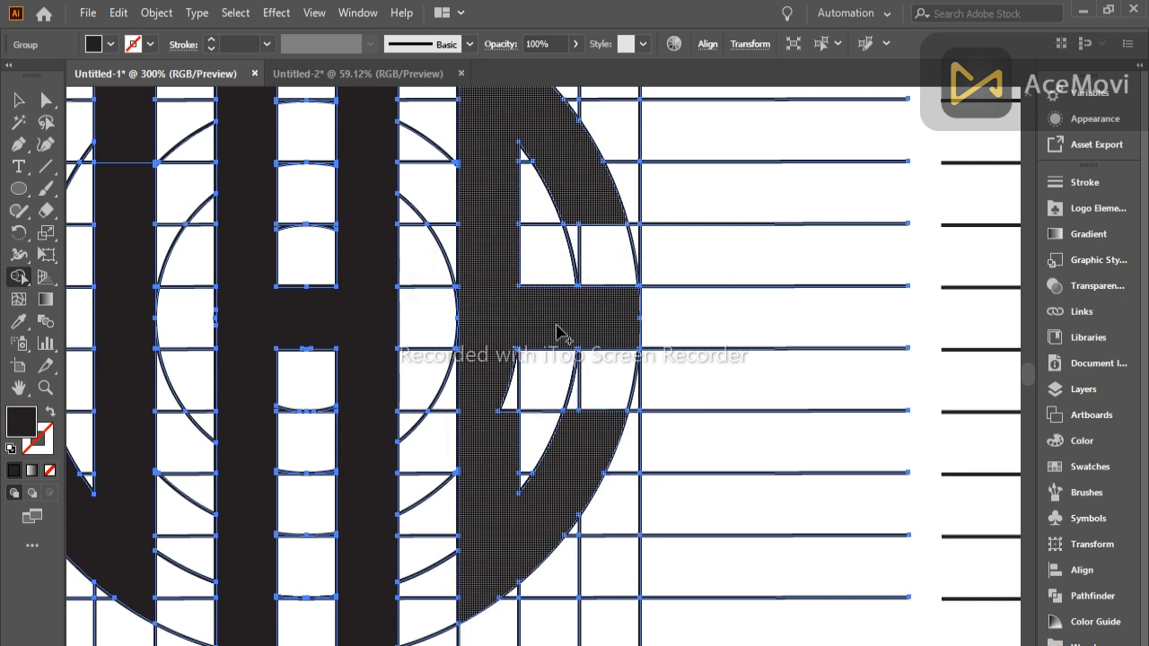
drag(498, 396, 505, 410)
scroll(504, 410, up, 5)
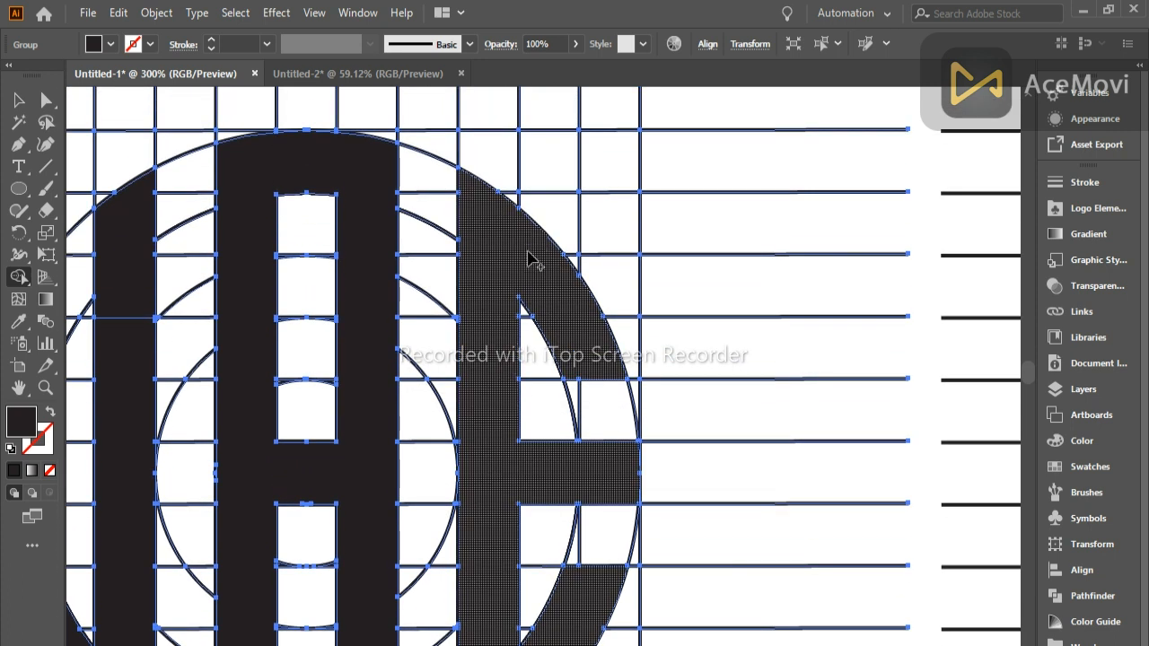
scroll(543, 265, down, 4)
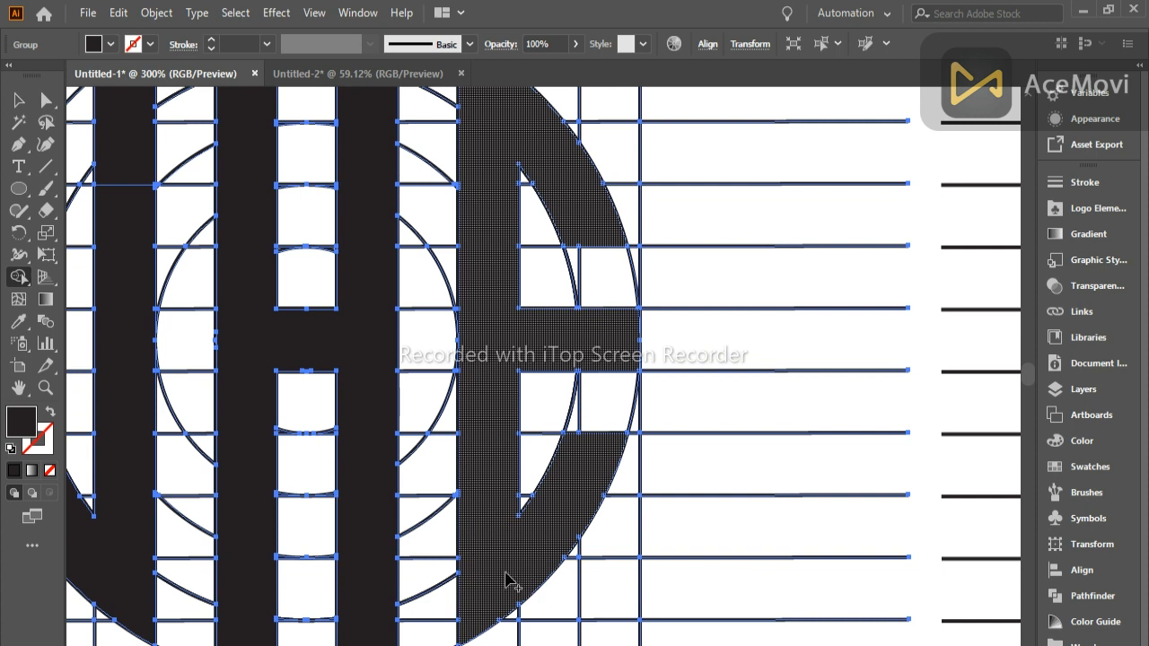
scroll(506, 579, down, 2)
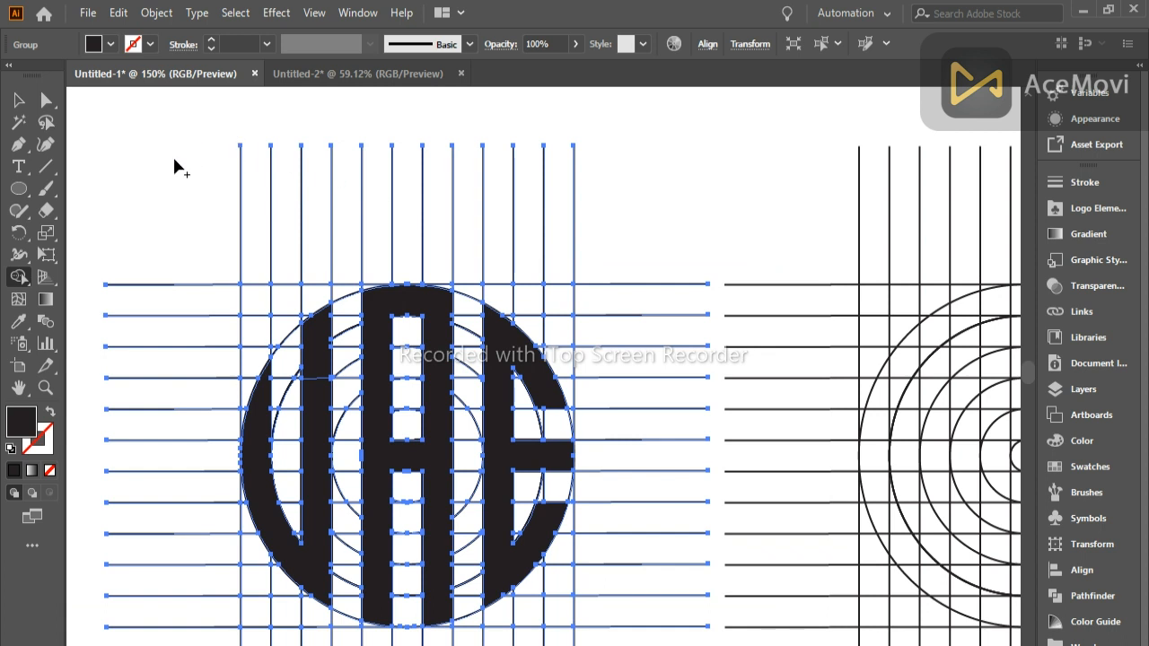
click(18, 100)
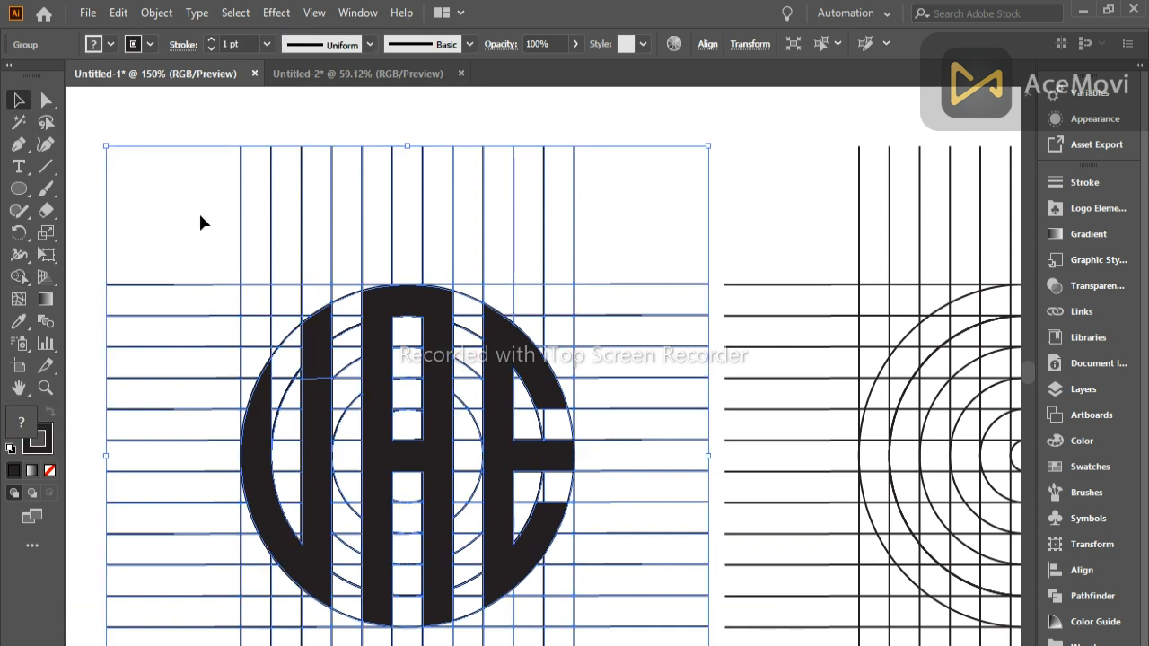
right_click(246, 269)
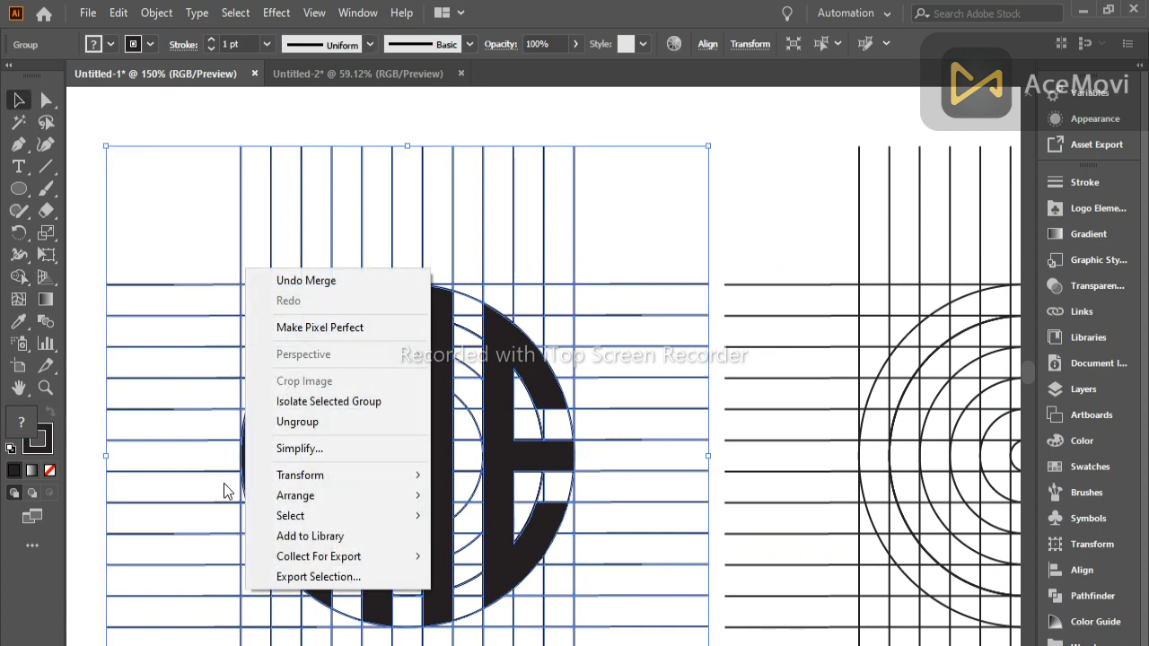
click(297, 422)
click(624, 240)
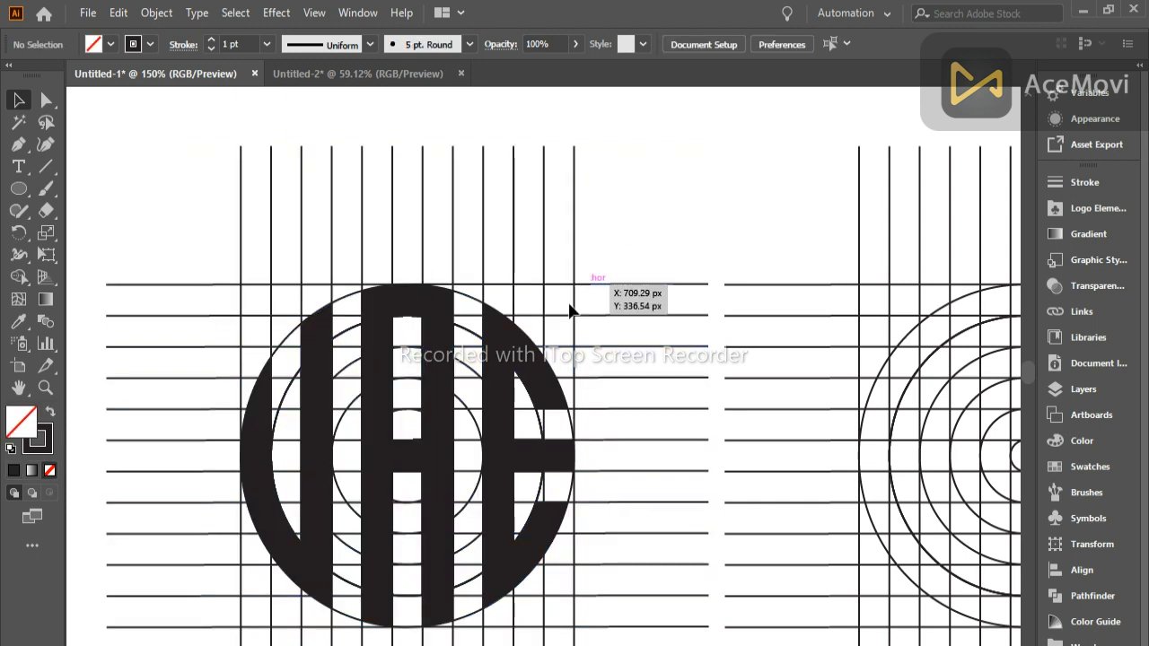
click(492, 422)
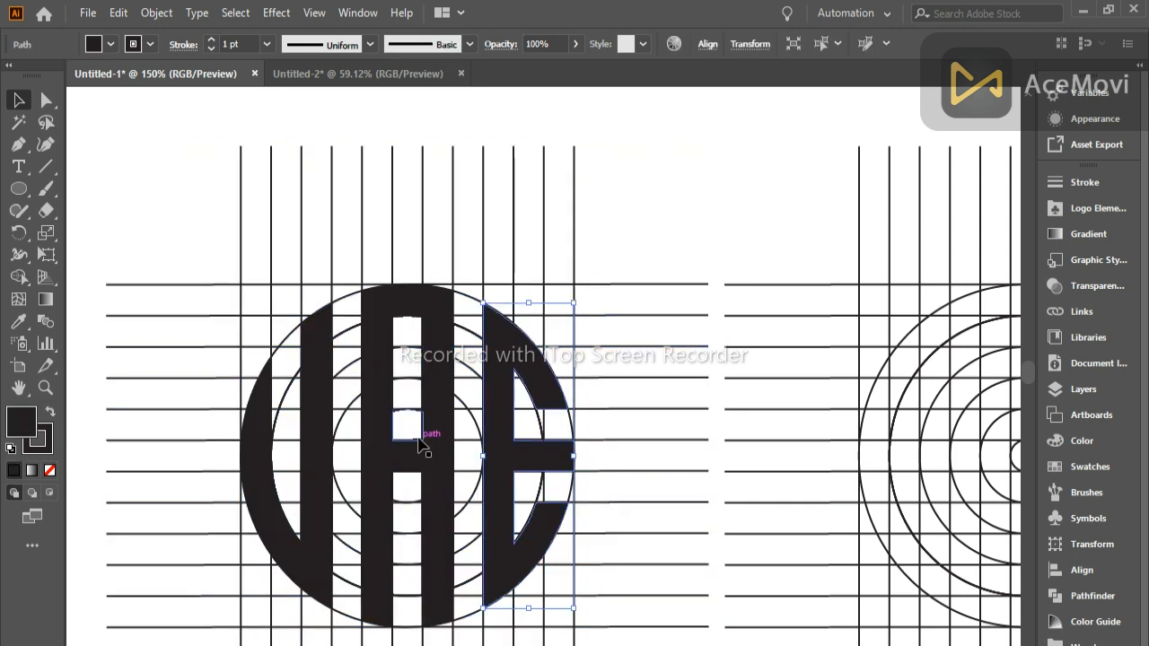
shift+click(420, 443)
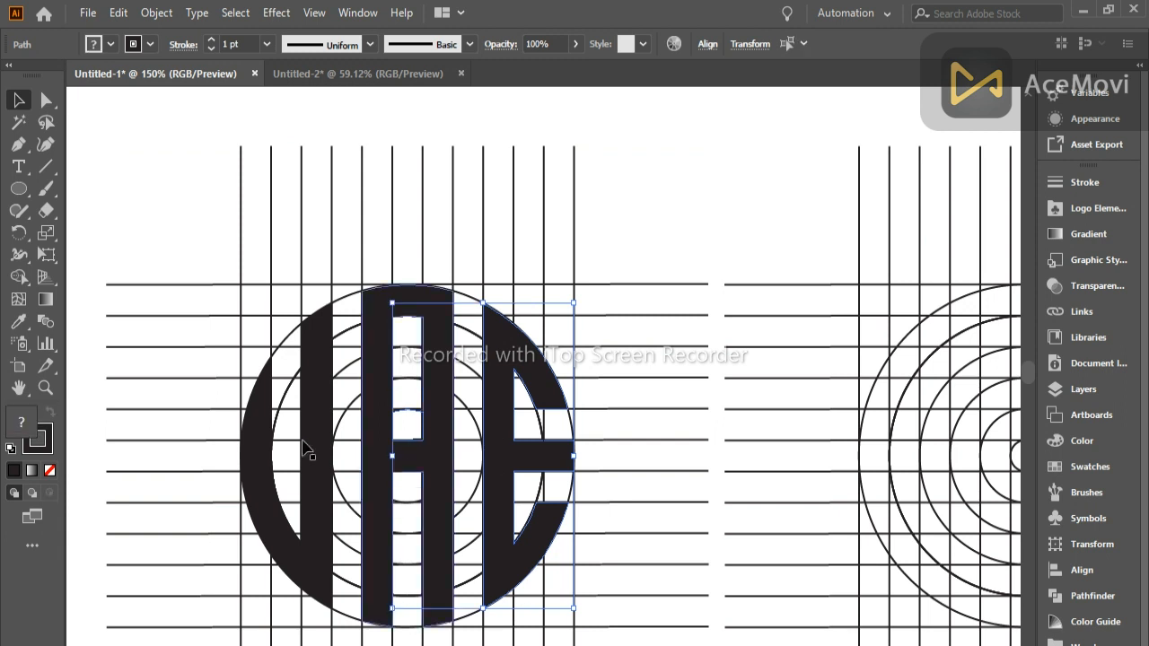
shift+click(306, 442)
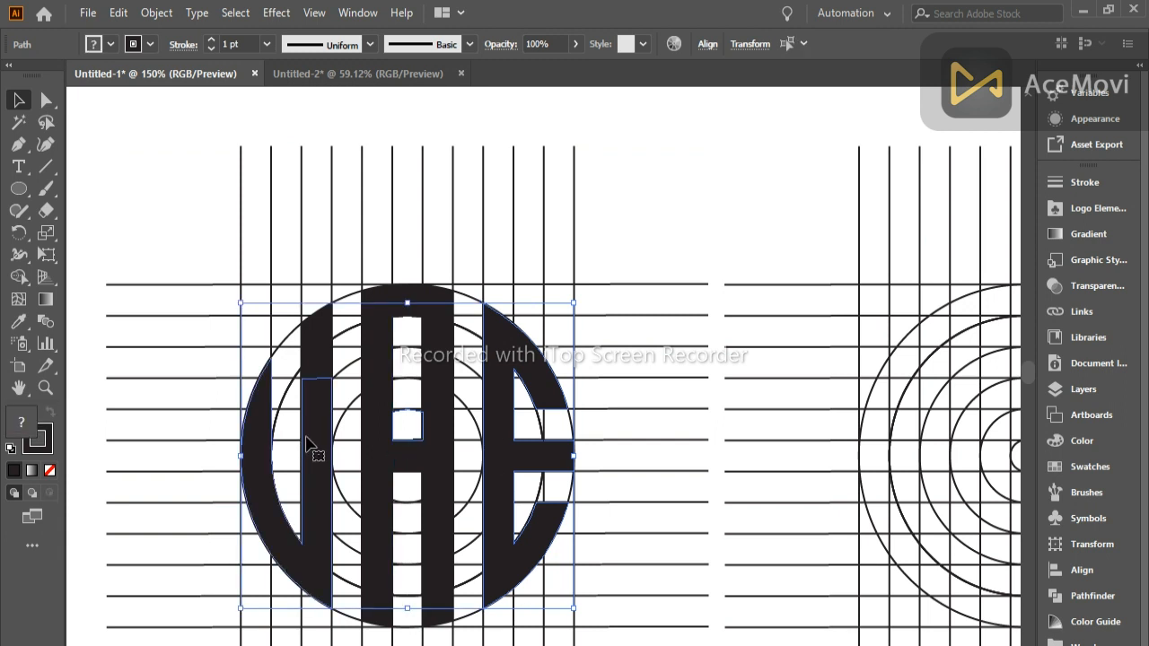
key(shift+Left)
key(shift+Left)
key(shift+Left)
key(shift+Left)
key(shift+Left)
key(shift+Left)
key(shift+Left)
key(shift+Left)
key(shift+Left)
key(shift+Left)
key(shift+Left)
key(shift+Left)
key(shift+Left)
key(shift+Left)
key(shift+Left)
key(shift+Left)
key(shift+Left)
key(shift+Left)
key(shift+Left)
key(shift+Left)
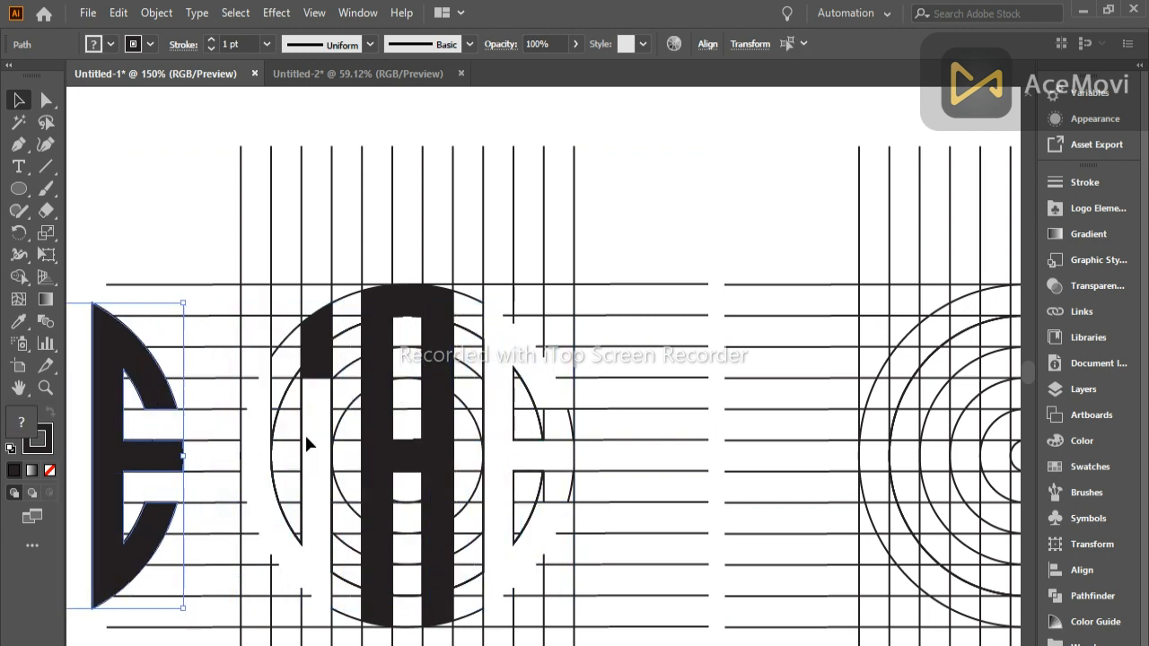
key(shift+Right)
key(shift+Right)
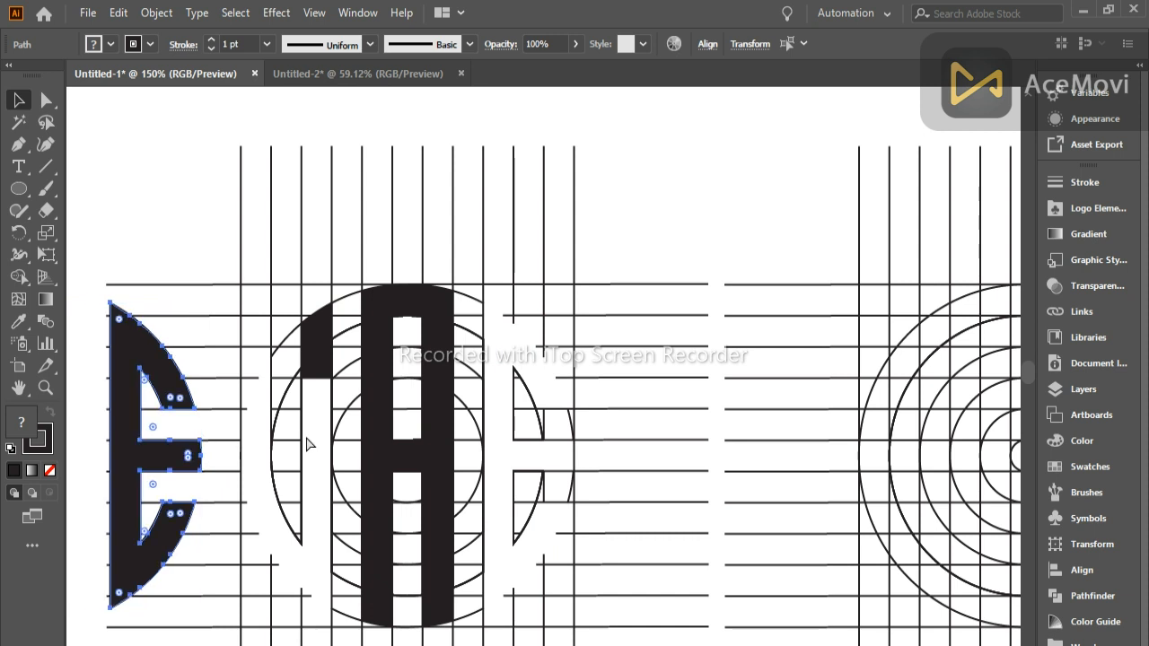
key(shift+Right)
key(shift+Right)
key(shift+Right)
key(shift+Right)
key(shift+Right)
key(shift+Right)
key(shift+Right)
key(shift+Right)
key(shift+Right)
key(shift+Right)
key(shift+Right)
key(shift+Right)
key(shift+Right)
key(shift+Right)
key(shift+Right)
key(shift+Right)
key(shift+Right)
key(shift+Right)
key(shift+Right)
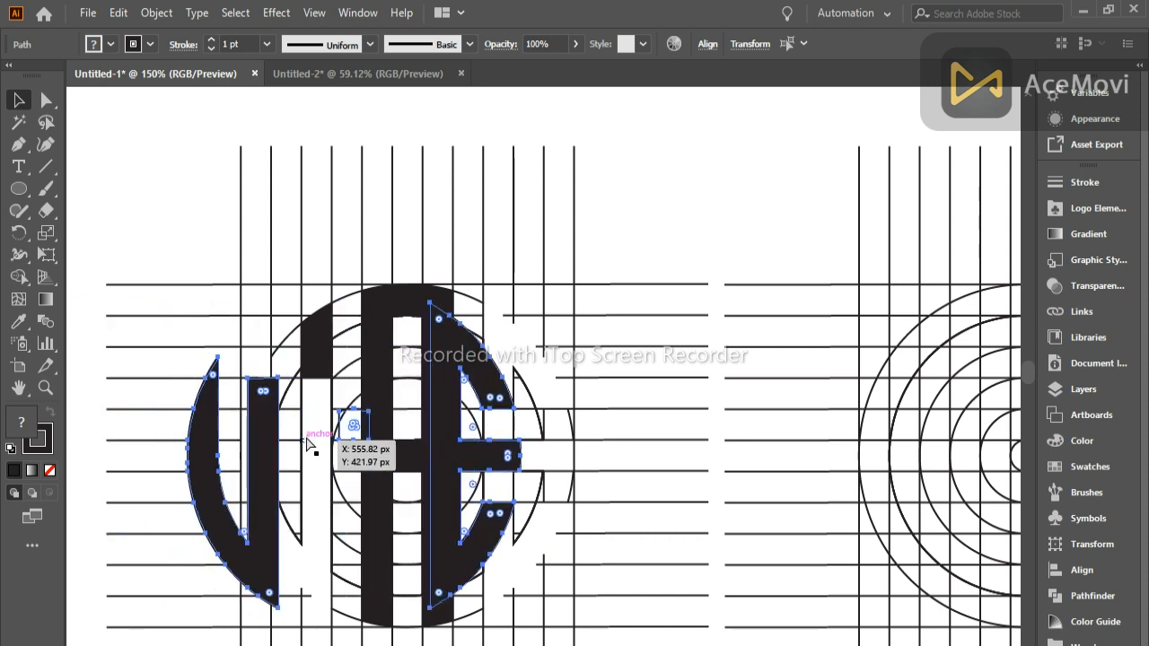
key(shift+Right)
click(301, 439)
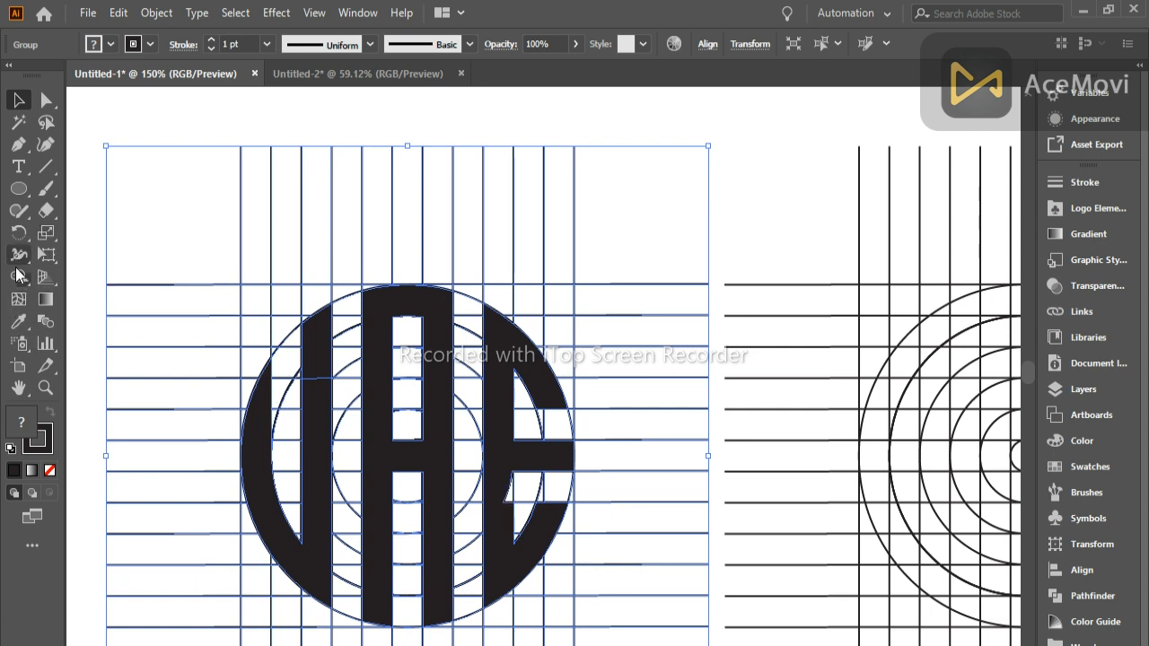
- Merge the sliver below the middle arm into the E shape and join the leftmost letter's split upper block to its vertical bar
click(18, 276)
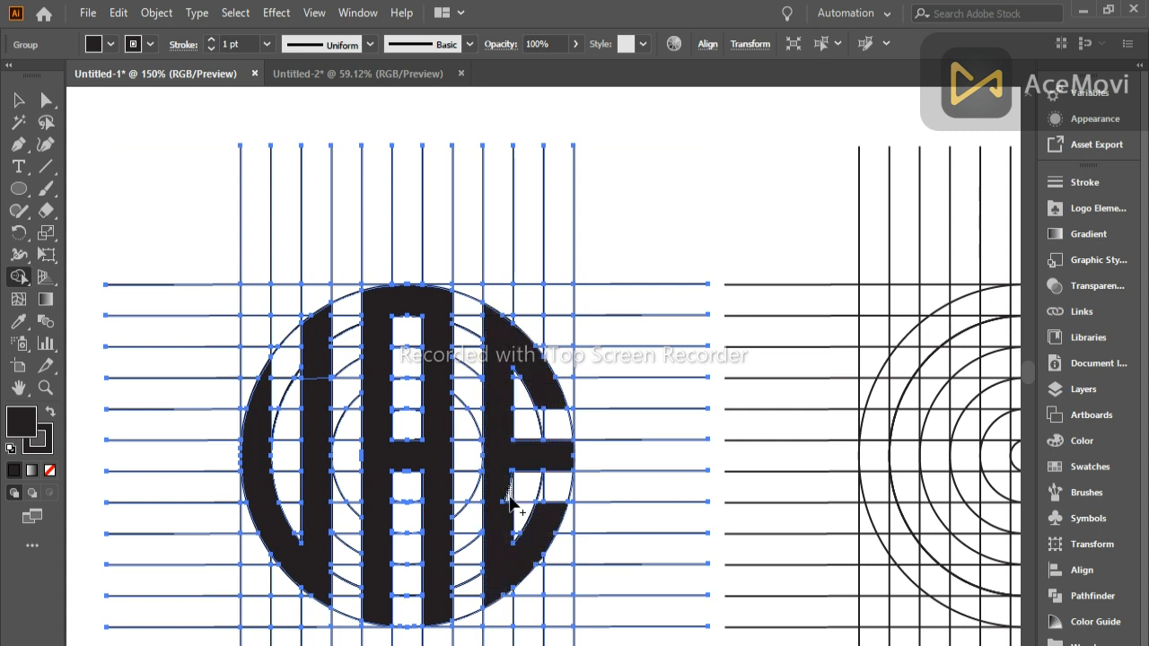
click(509, 509)
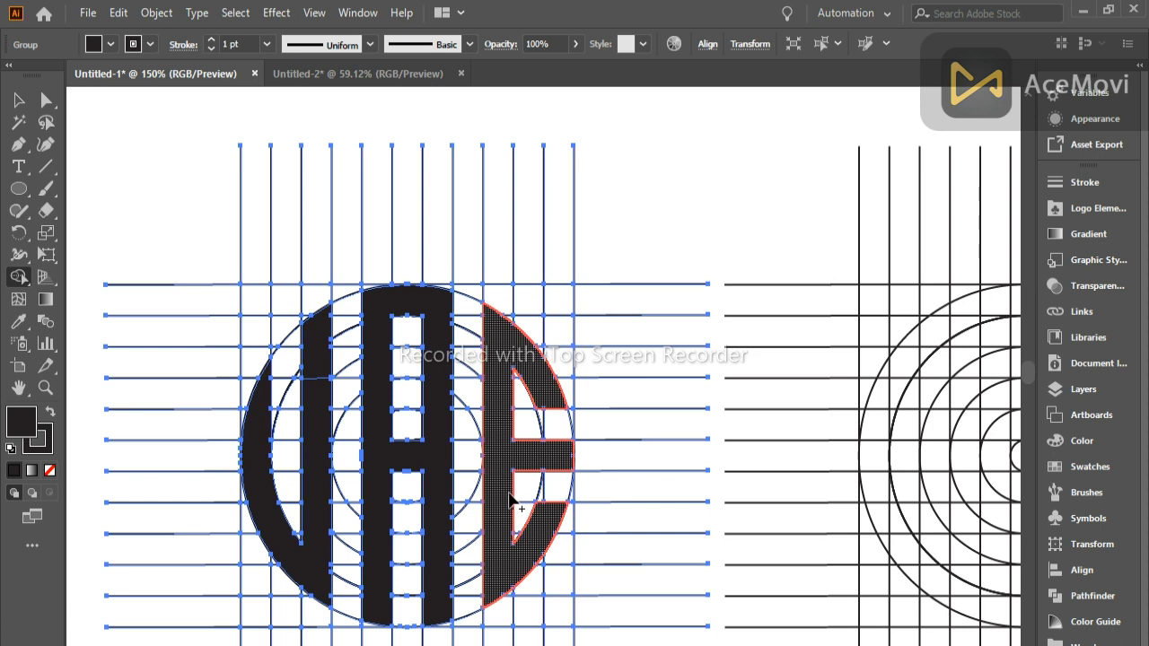
drag(325, 376, 314, 395)
click(372, 400)
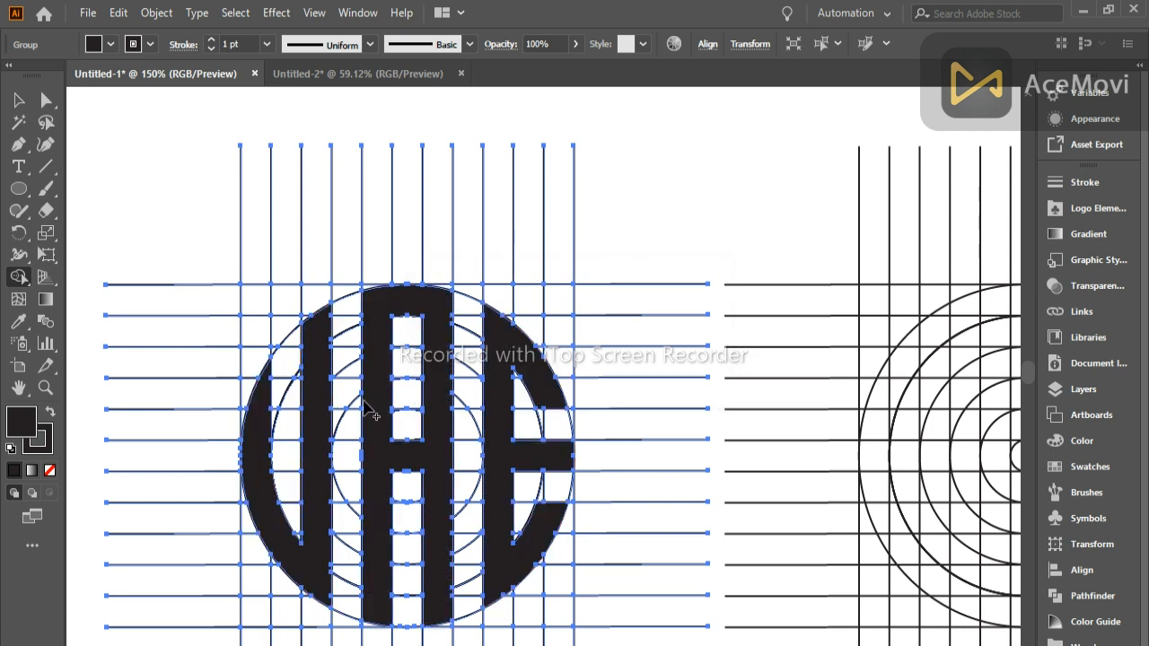
- Ungroup the grid artwork with its merged letter shapes
click(18, 101)
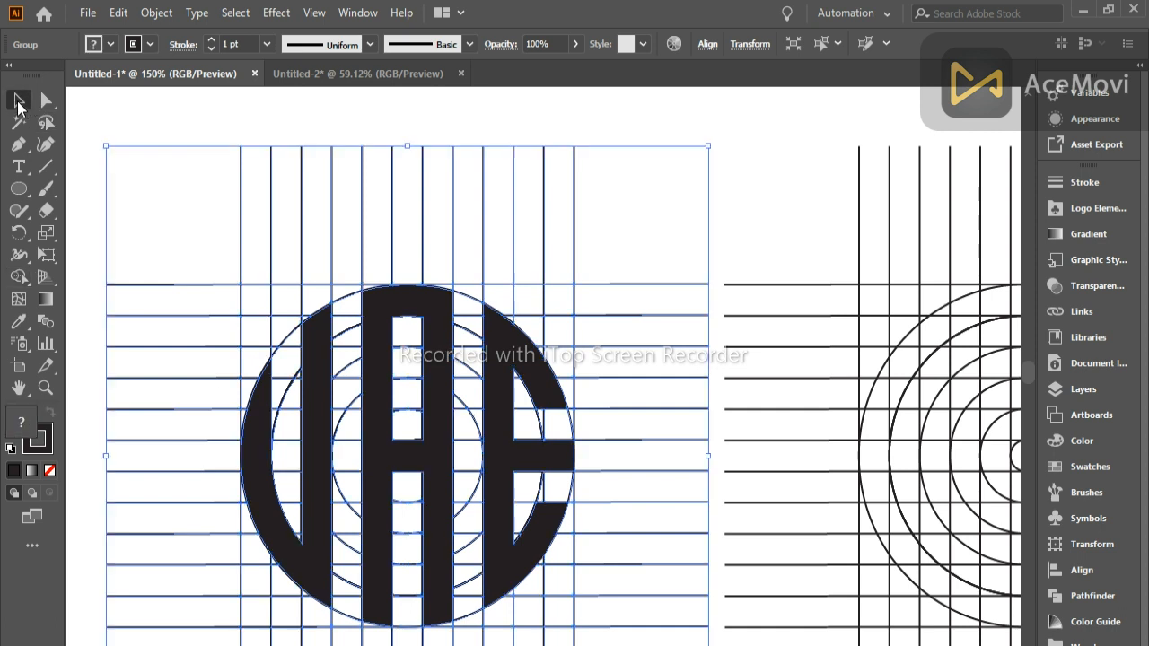
right_click(188, 271)
click(261, 420)
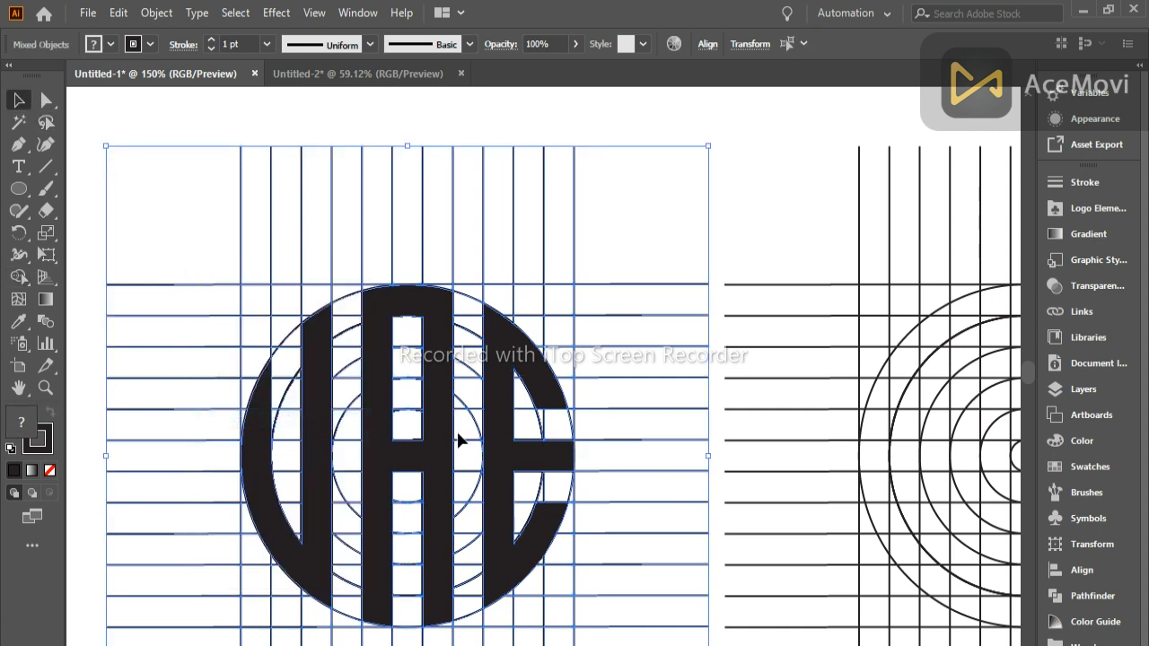
click(584, 242)
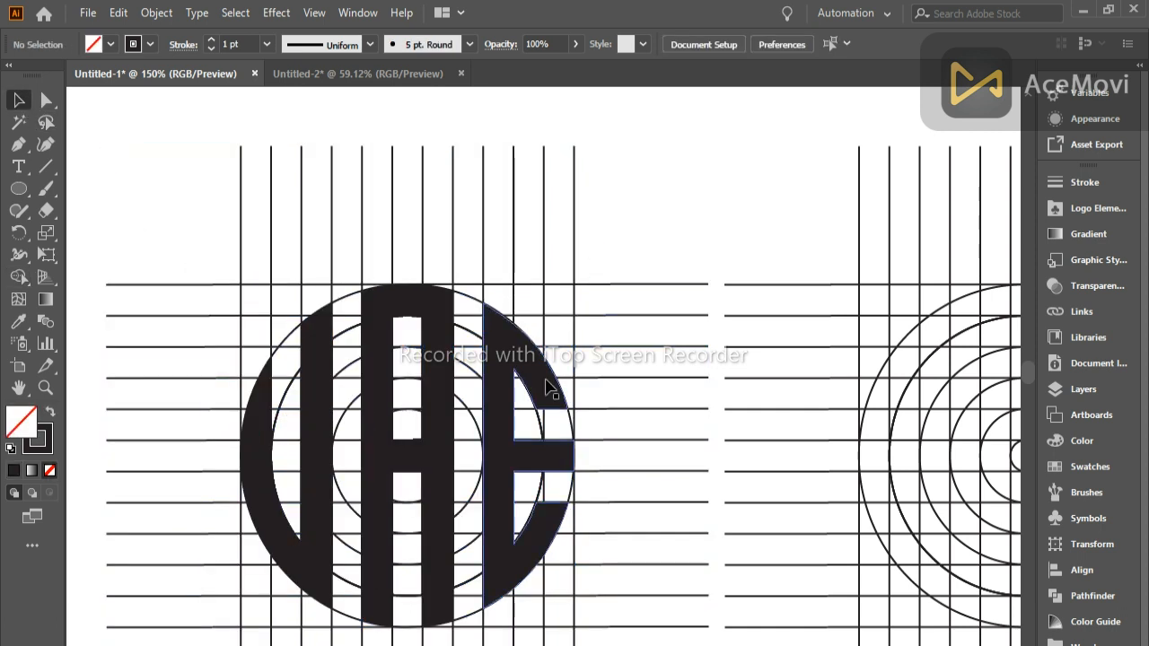
double_click(436, 415)
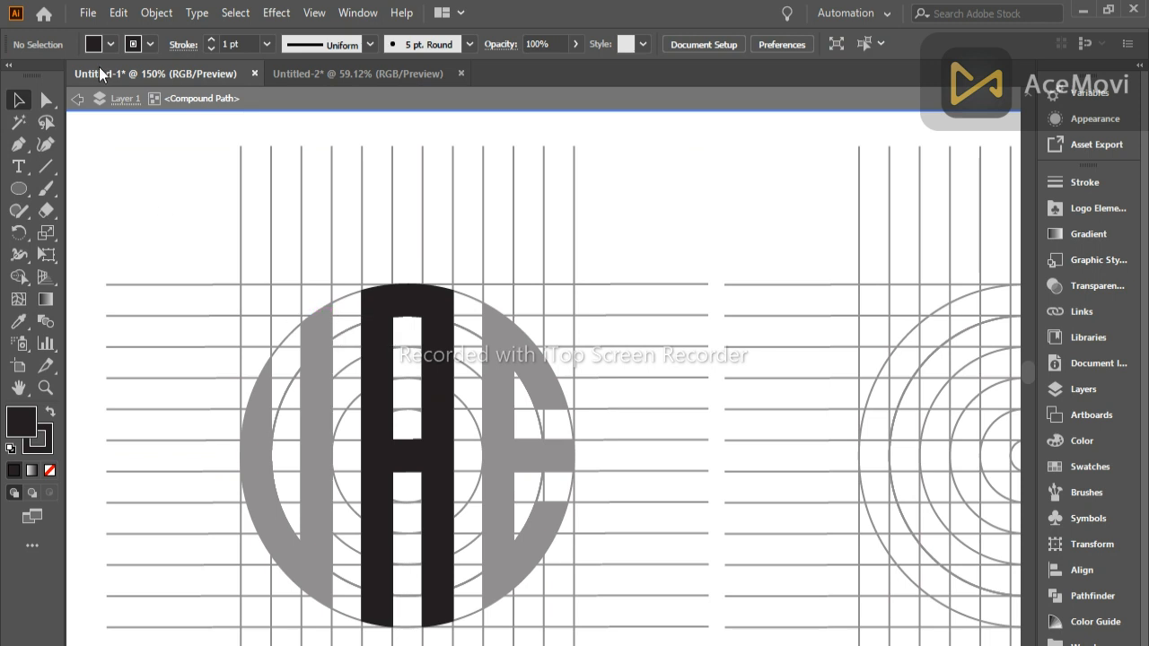
click(77, 98)
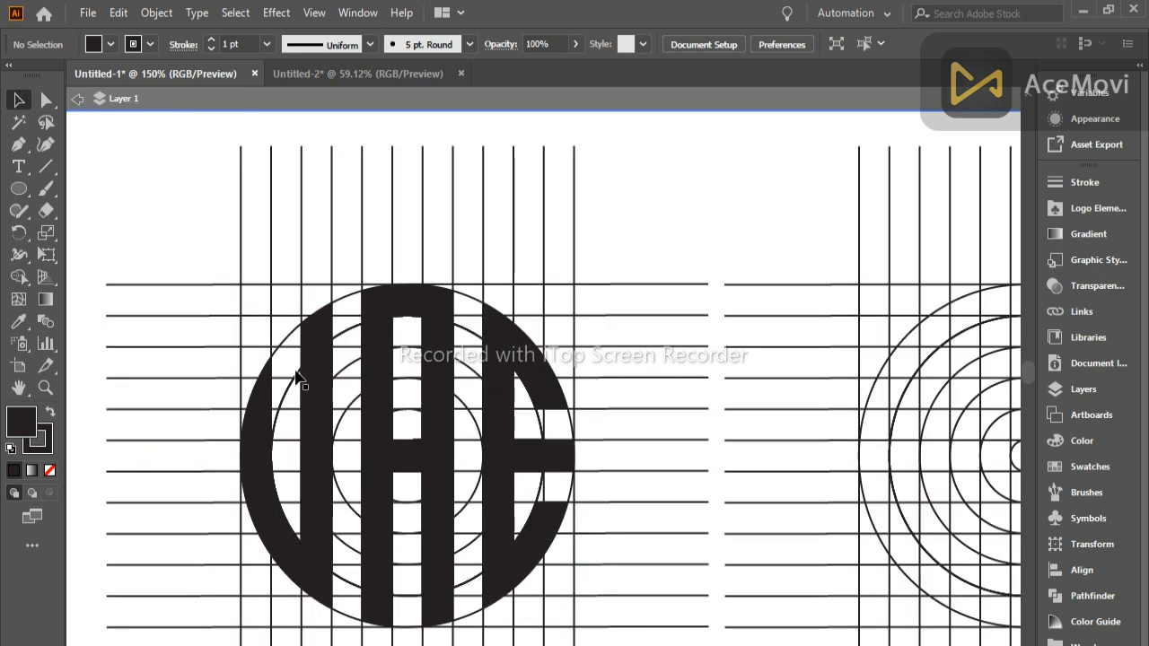
- Select the three solid black letters and move them left, clear of their construction grid
click(314, 363)
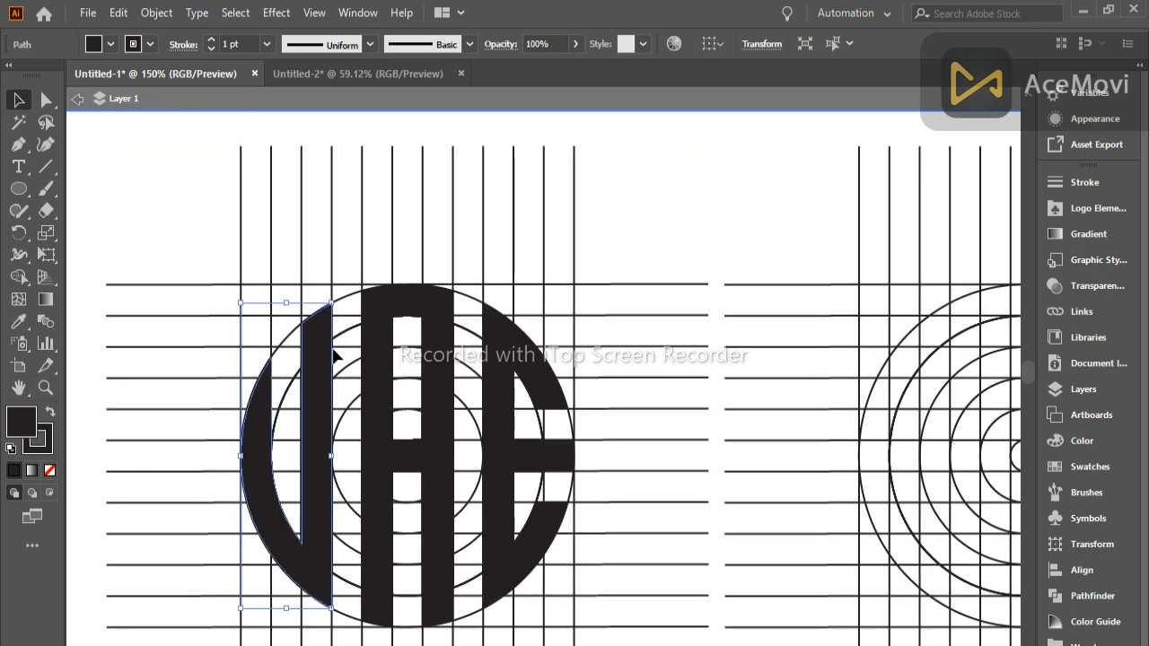
shift+click(370, 314)
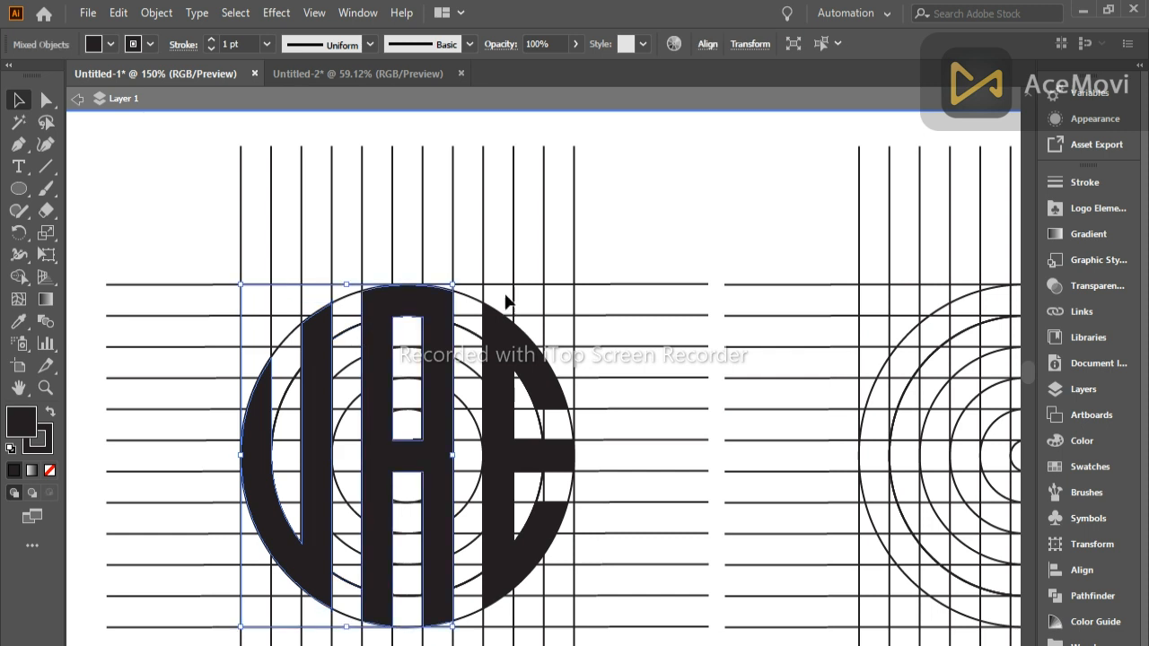
shift+click(528, 356)
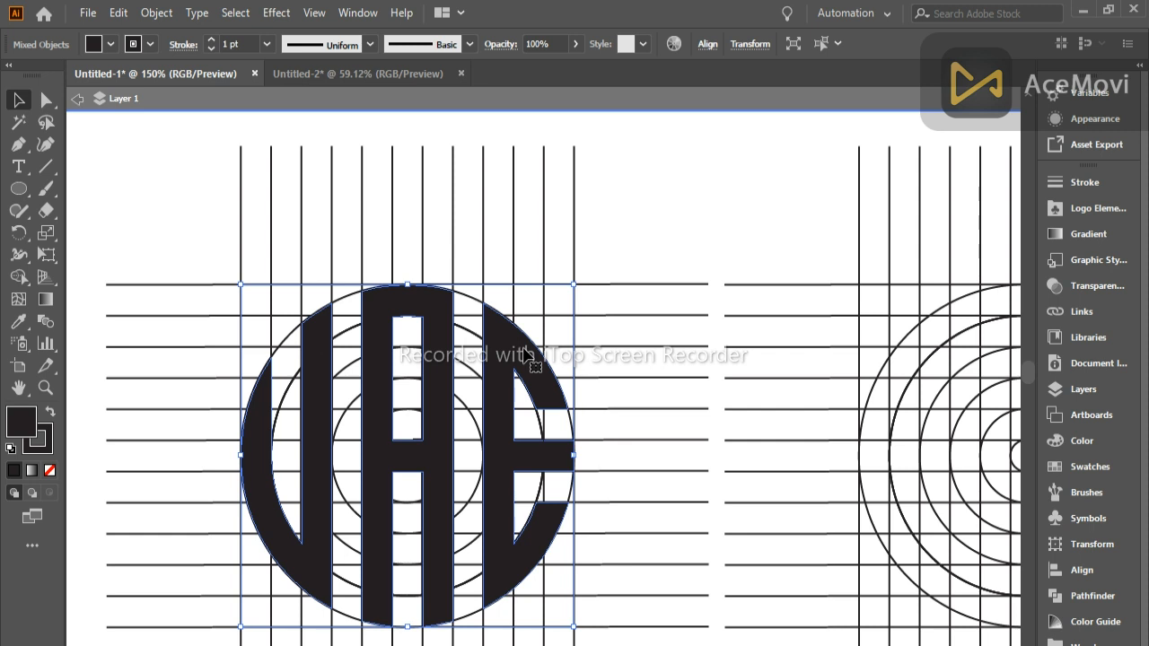
key(shift+Left)
key(shift+Left)
key(shift+Left)
key(shift+Left)
key(shift+Left)
key(shift+Left)
key(shift+Left)
key(shift+Left)
key(shift+Left)
key(shift+Left)
key(shift+Left)
key(shift+Left)
key(shift+Left)
key(shift+Left)
key(shift+Left)
key(shift+Left)
key(shift+Left)
key(shift+Left)
key(shift+Left)
key(shift+Left)
key(shift+Left)
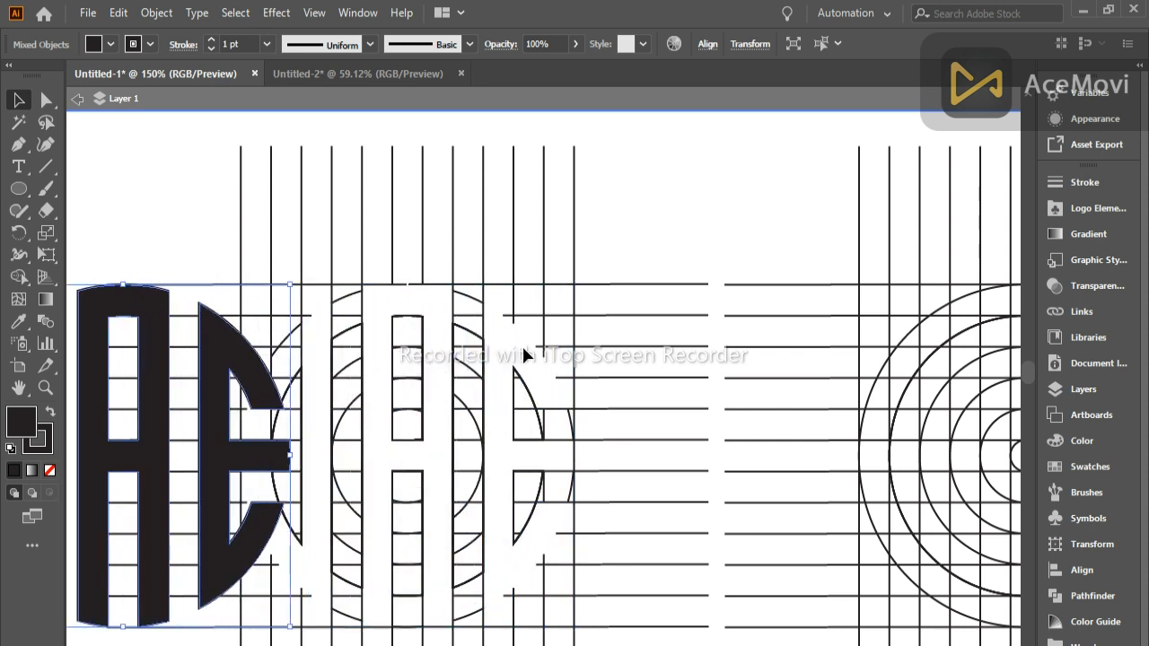
key(shift+Left)
- Delete the leftover pieces of the used construction grid and exit isolation mode
drag(164, 213, 680, 628)
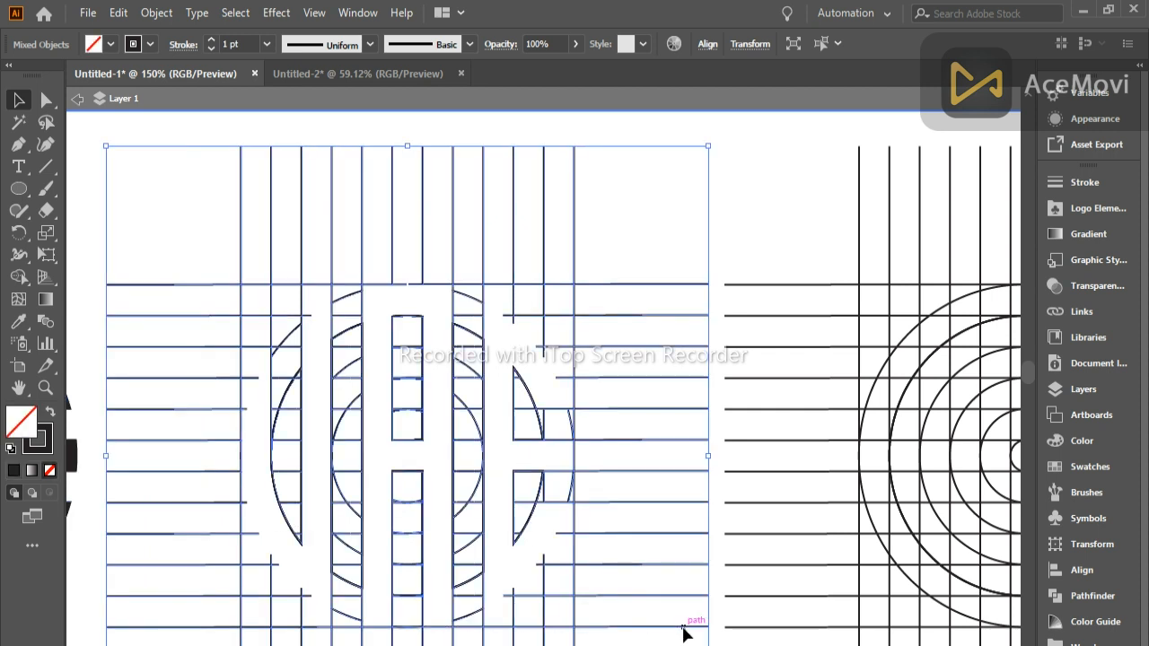
key(Delete)
drag(709, 578, 171, 537)
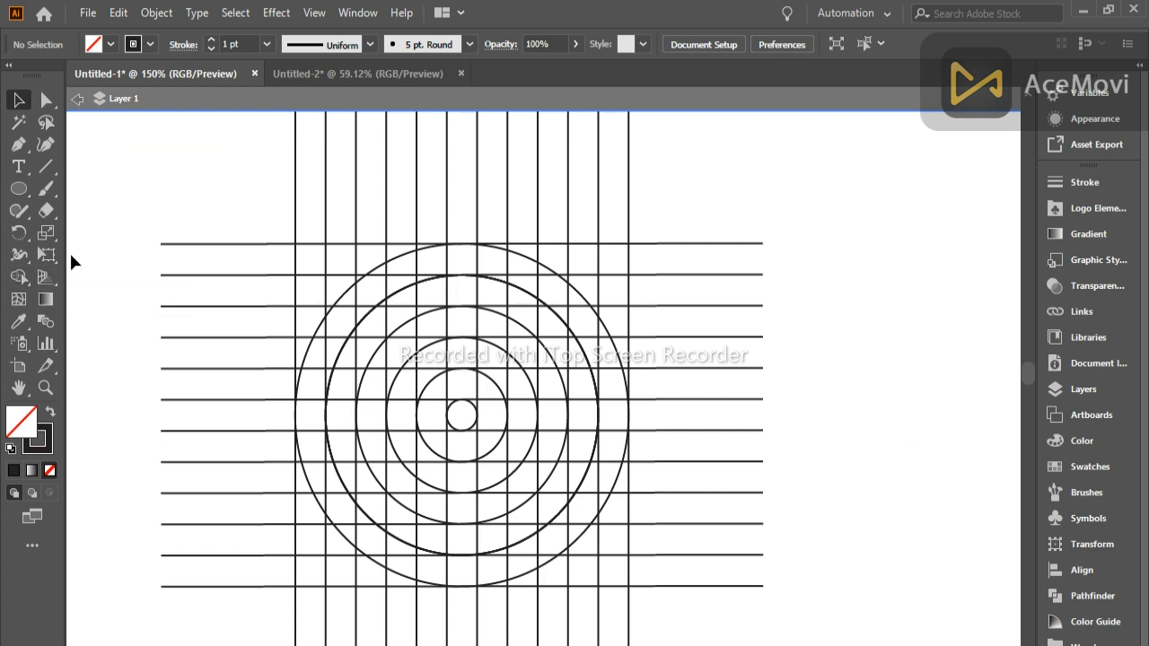
double_click(163, 217)
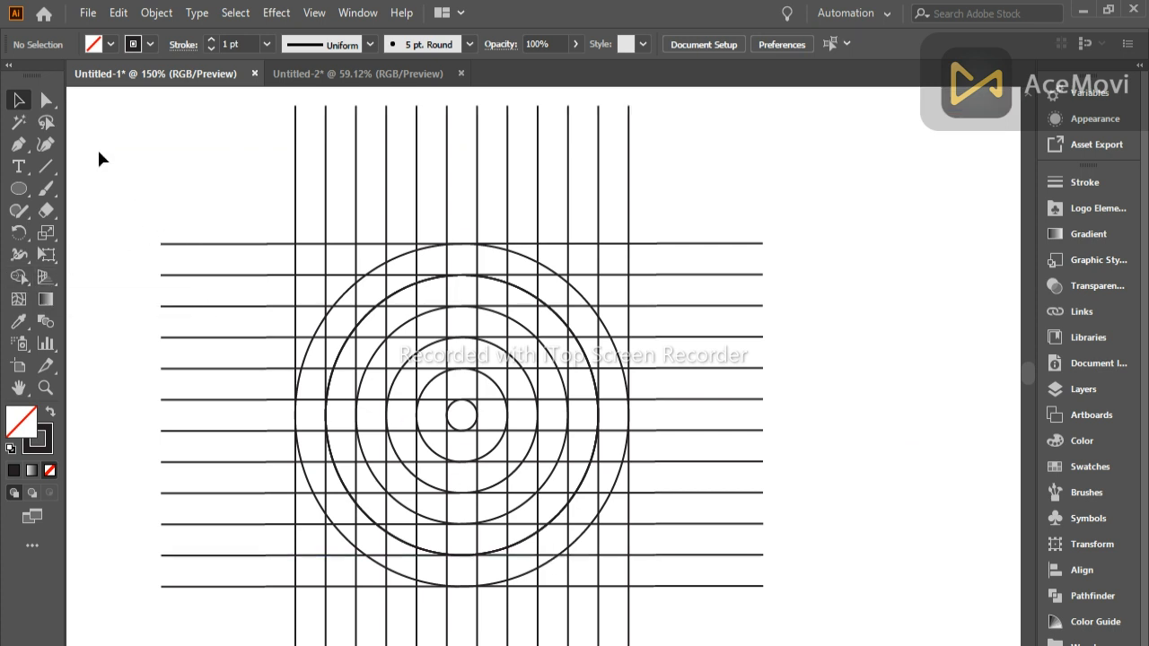
- Select the intact construction grid and merge the cells along the outer circle's left side into a curved arm with Shape Builder
drag(165, 127, 782, 645)
scroll(247, 389, up, 2)
scroll(248, 395, up, 1)
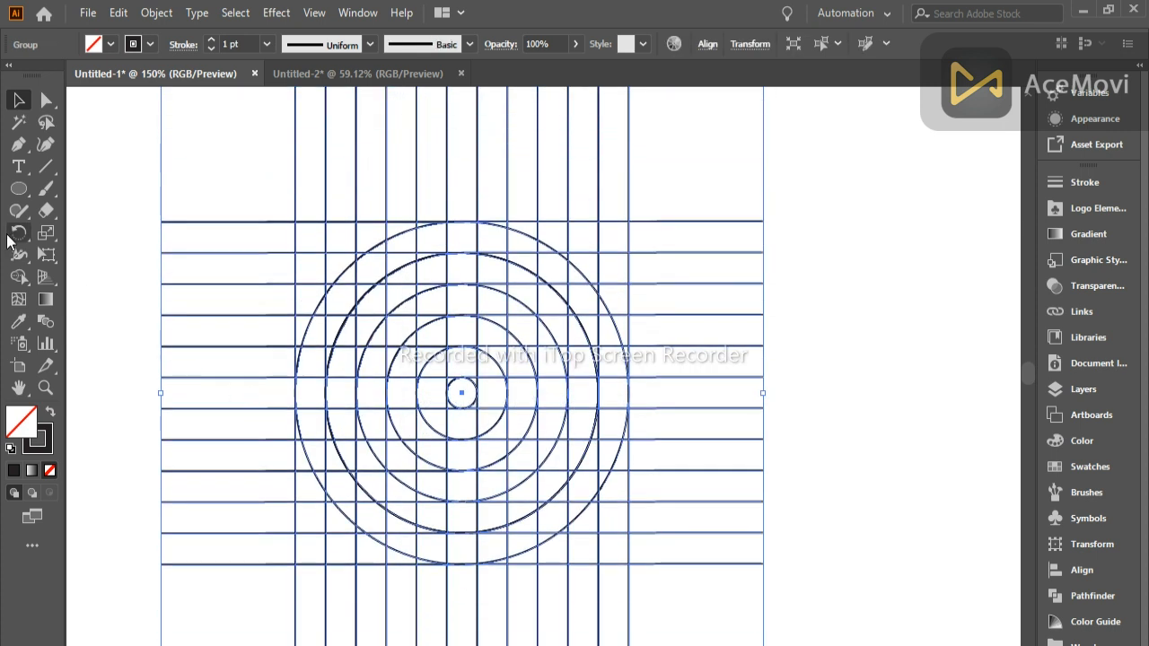
click(20, 278)
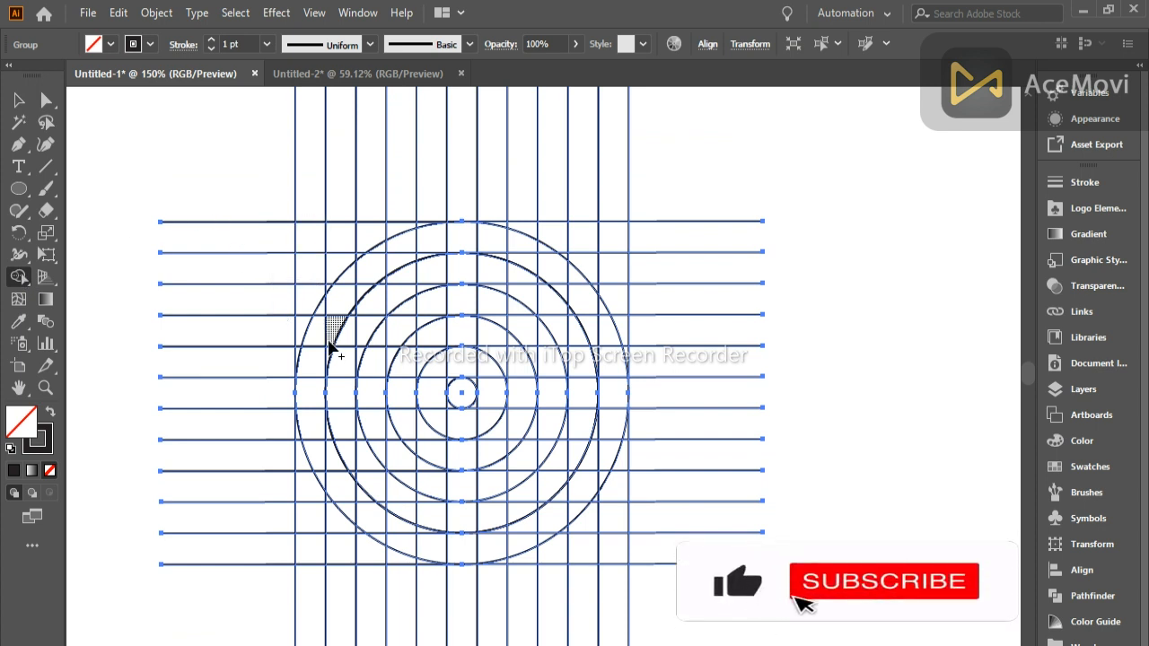
mouse_move(321, 319)
mouse_down()
mouse_move(308, 431)
mouse_move(363, 516)
mouse_up()
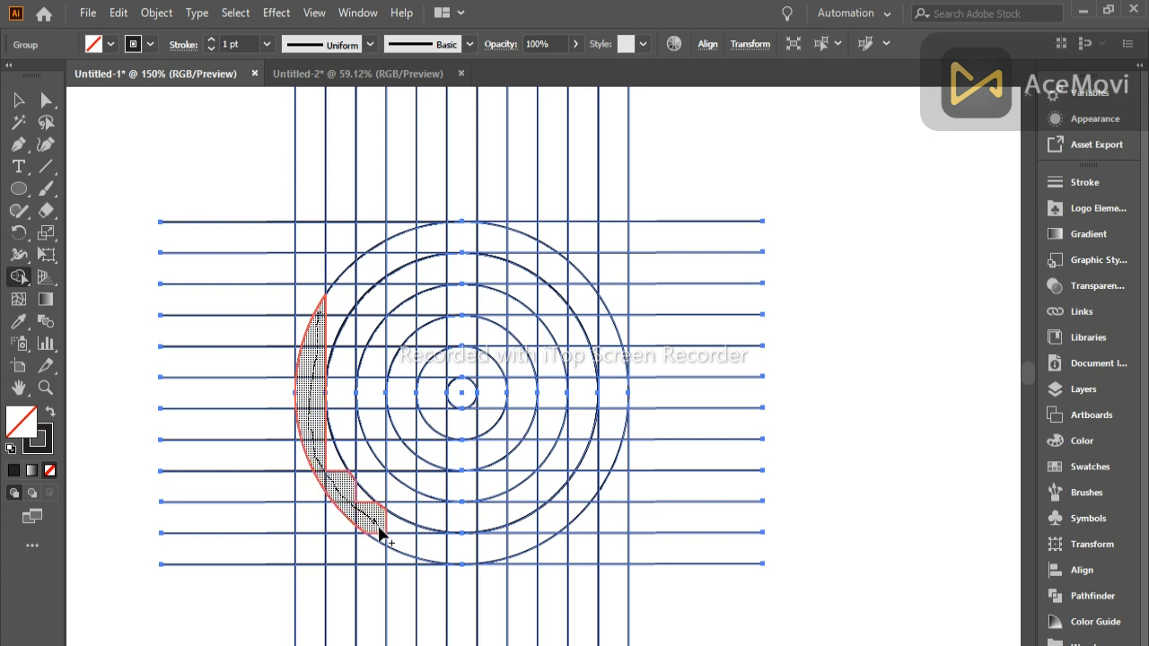
drag(382, 537, 383, 539)
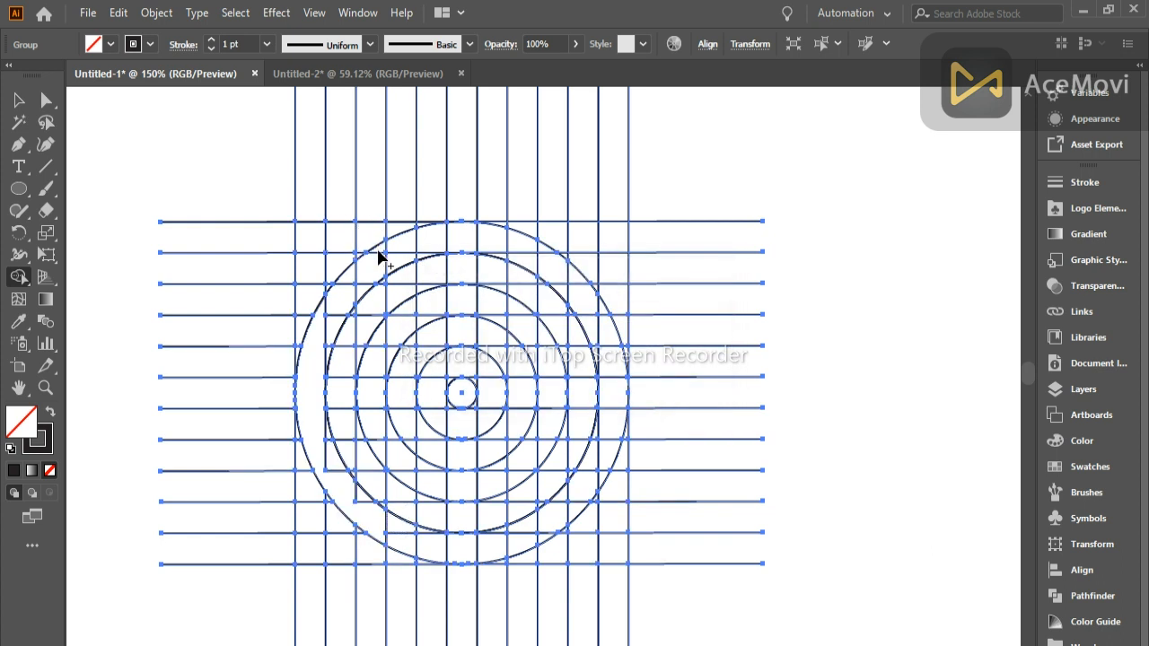
- Merge the fourth vertical strip's cells into a bar joined to the curved arm, and absorb the remaining slivers into the leftmost letter
drag(379, 251, 368, 288)
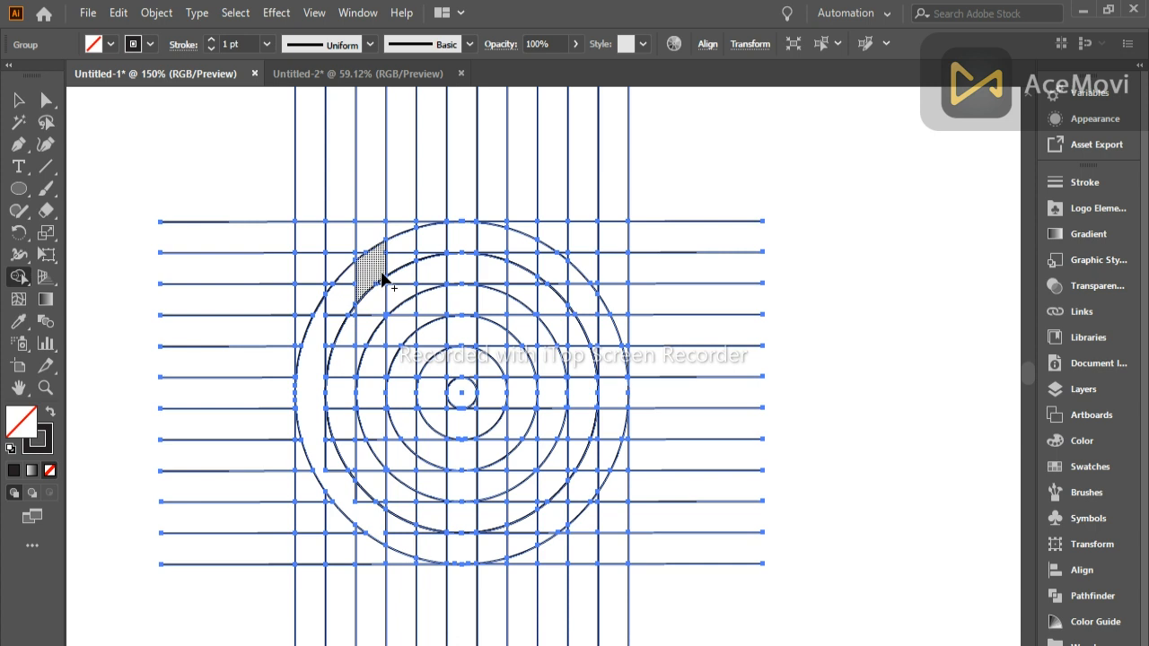
mouse_move(375, 271)
mouse_down()
mouse_move(368, 336)
mouse_move(375, 520)
mouse_up()
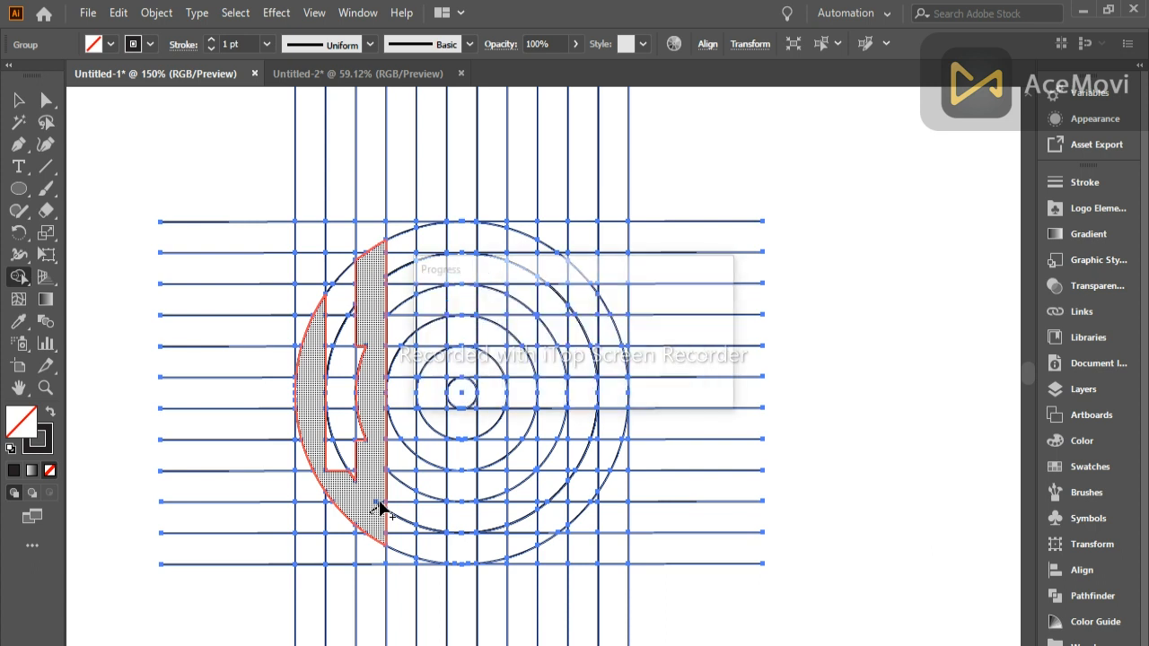
click(331, 462)
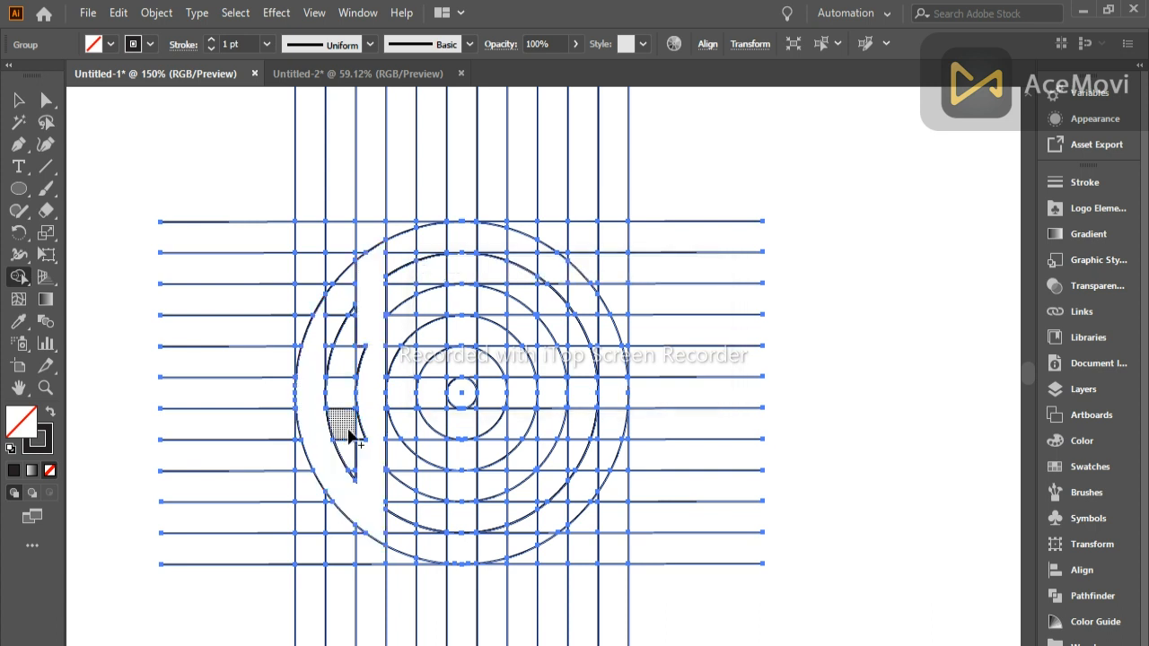
drag(369, 435, 367, 379)
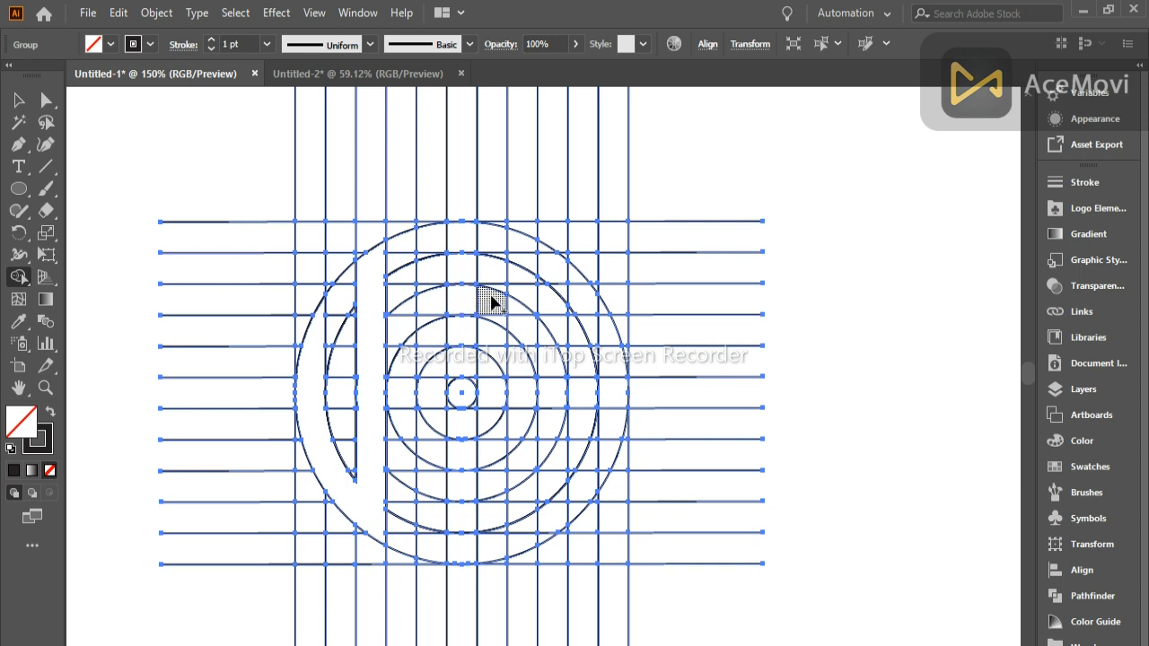
- Merge the central columns' cells into the lower half of an S, with a bottom hook, lower right bar and crossbar
mouse_move(488, 303)
mouse_down()
mouse_move(494, 242)
mouse_move(455, 238)
mouse_move(423, 264)
mouse_move(434, 390)
mouse_move(485, 397)
mouse_move(494, 422)
mouse_move(478, 444)
mouse_up()
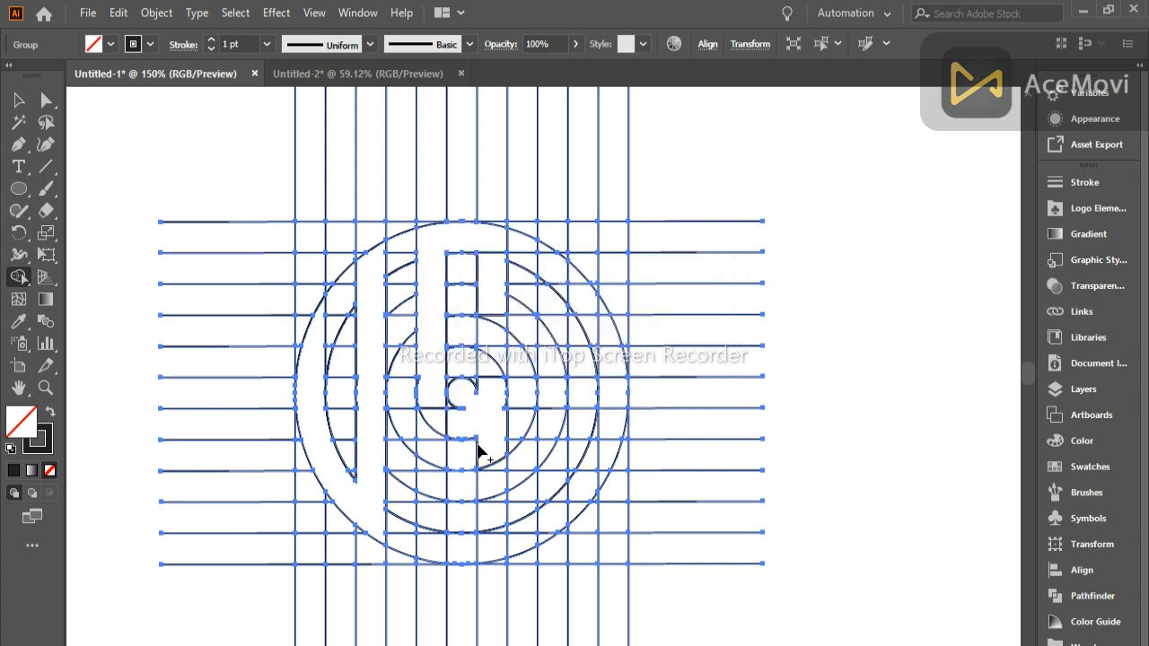
key(ctrl+z)
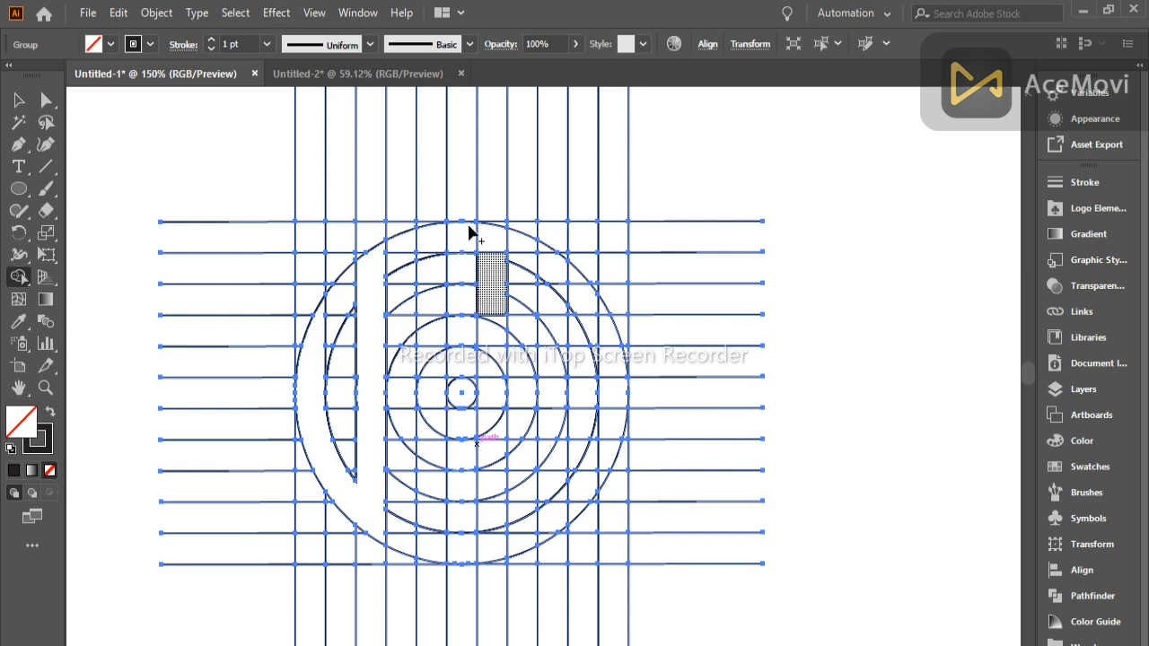
mouse_move(496, 255)
mouse_down()
mouse_move(438, 257)
mouse_move(431, 309)
mouse_move(437, 392)
mouse_move(510, 411)
mouse_move(497, 421)
mouse_move(482, 544)
mouse_move(437, 552)
mouse_move(419, 463)
mouse_up()
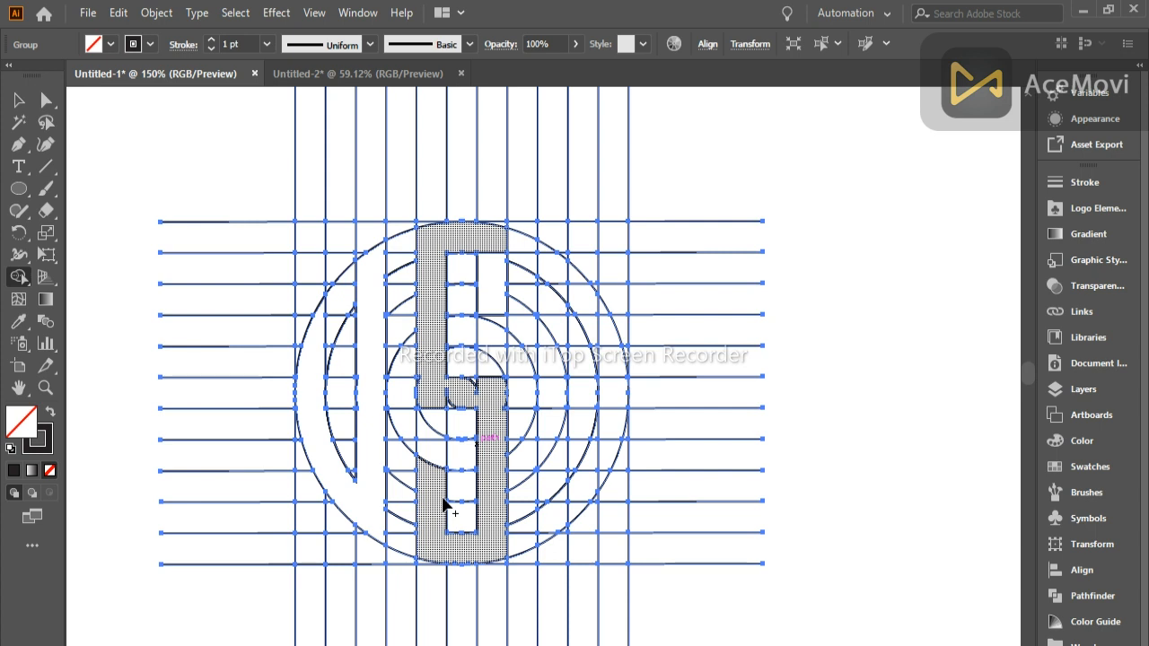
mouse_move(436, 487)
mouse_down()
mouse_move(434, 558)
mouse_move(495, 534)
mouse_move(499, 404)
mouse_move(433, 388)
mouse_move(448, 360)
mouse_up()
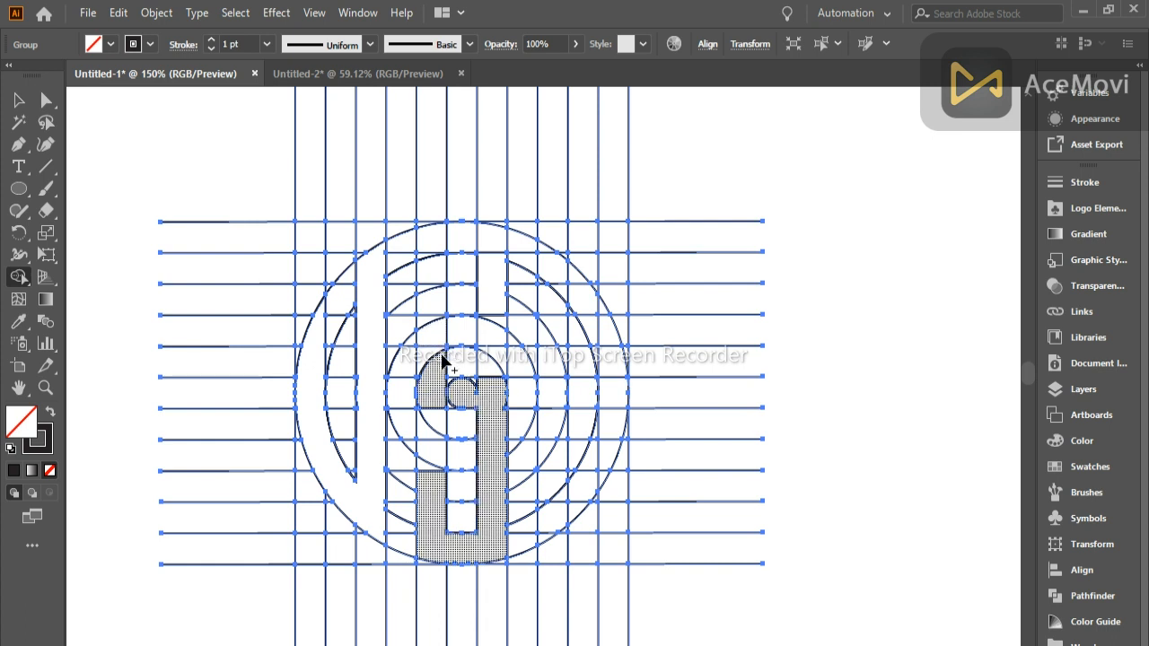
- Merge the upper left bar, top piece and upper right stub, and join them through the crossbar to complete the S
mouse_move(430, 237)
mouse_down()
mouse_move(440, 273)
mouse_move(429, 363)
mouse_up()
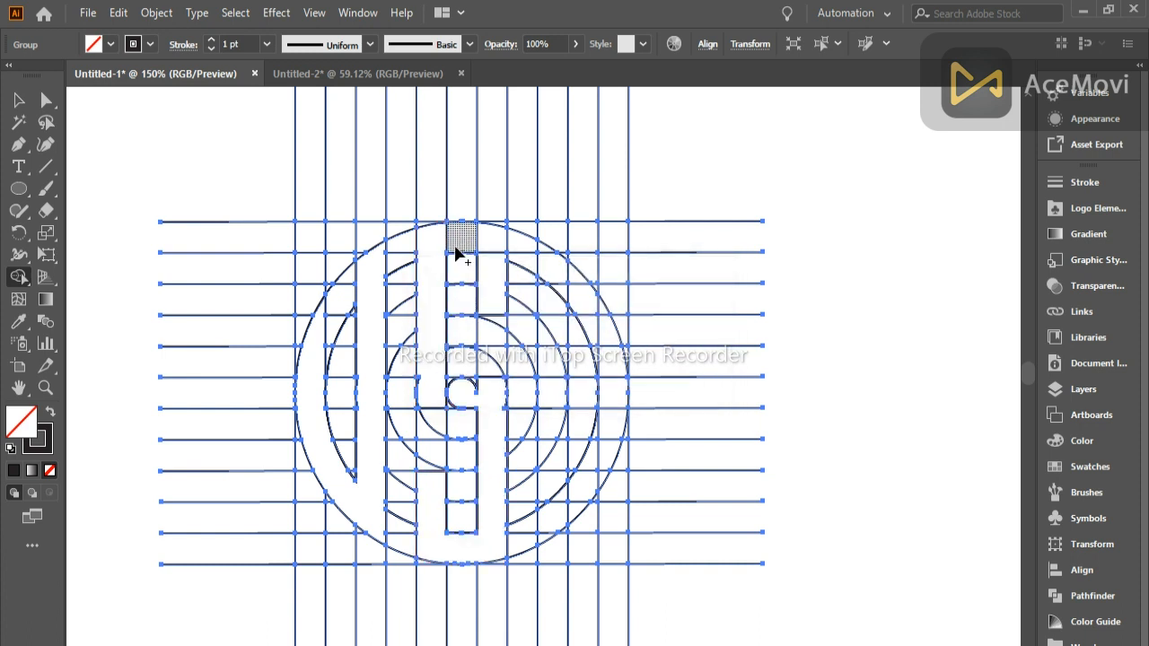
drag(441, 245, 481, 234)
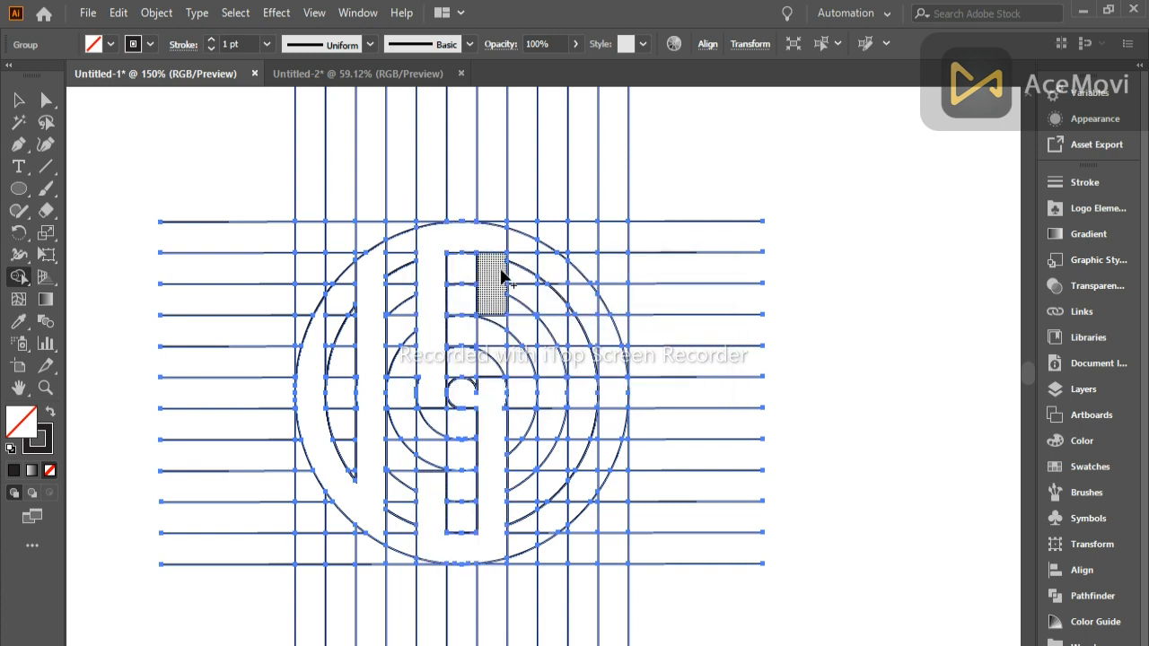
drag(495, 252, 501, 279)
drag(440, 400, 482, 391)
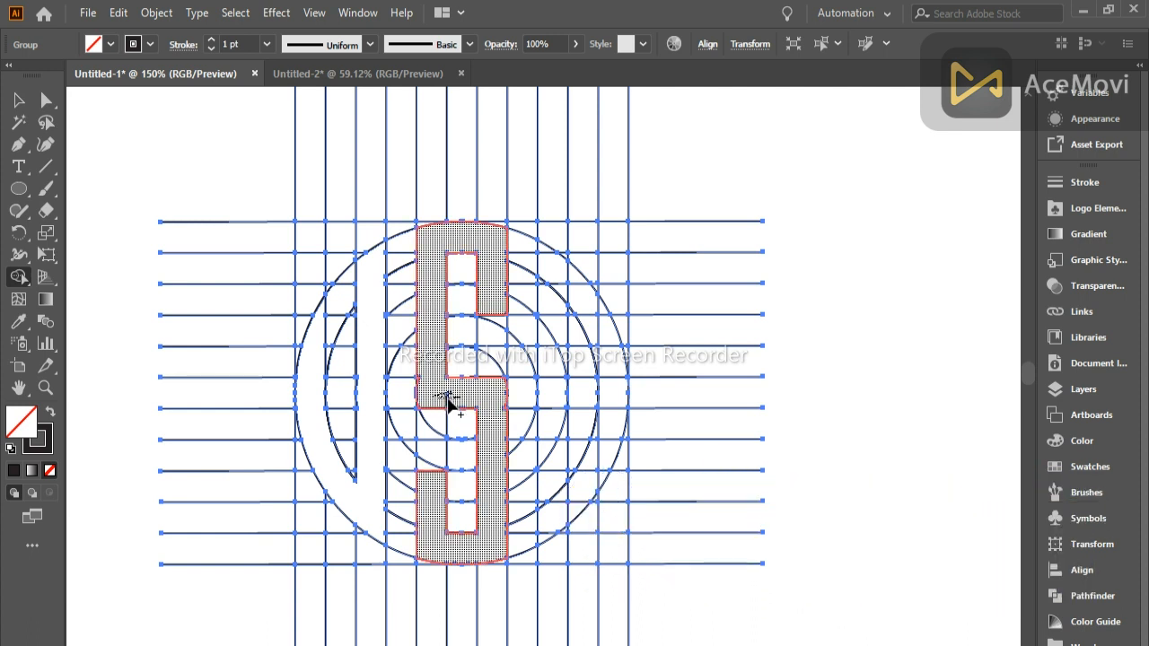
click(481, 409)
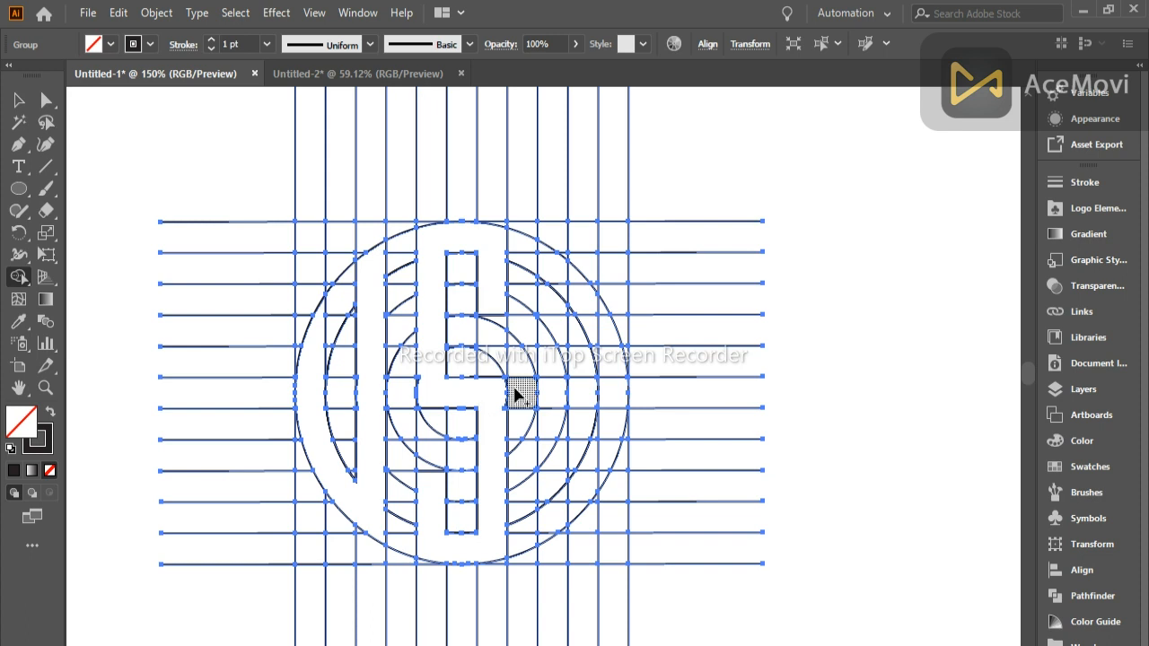
- Merge the thin circle slivers at the right end of the crossbar into the S shape
scroll(508, 416, up, 1)
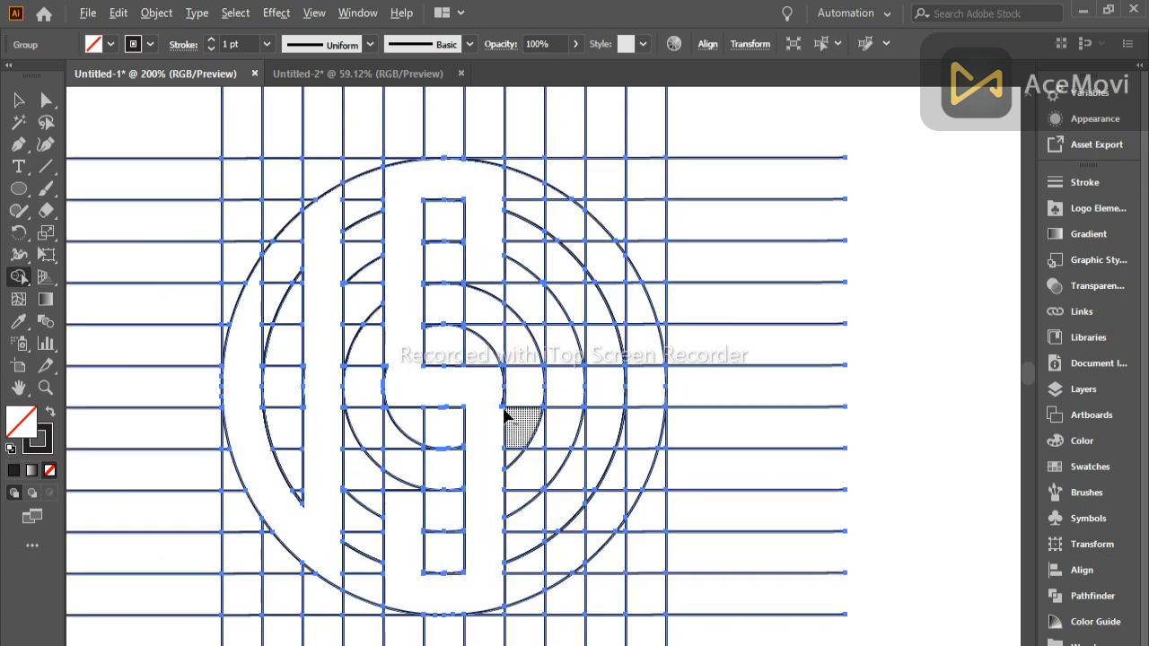
scroll(398, 367, up, 2)
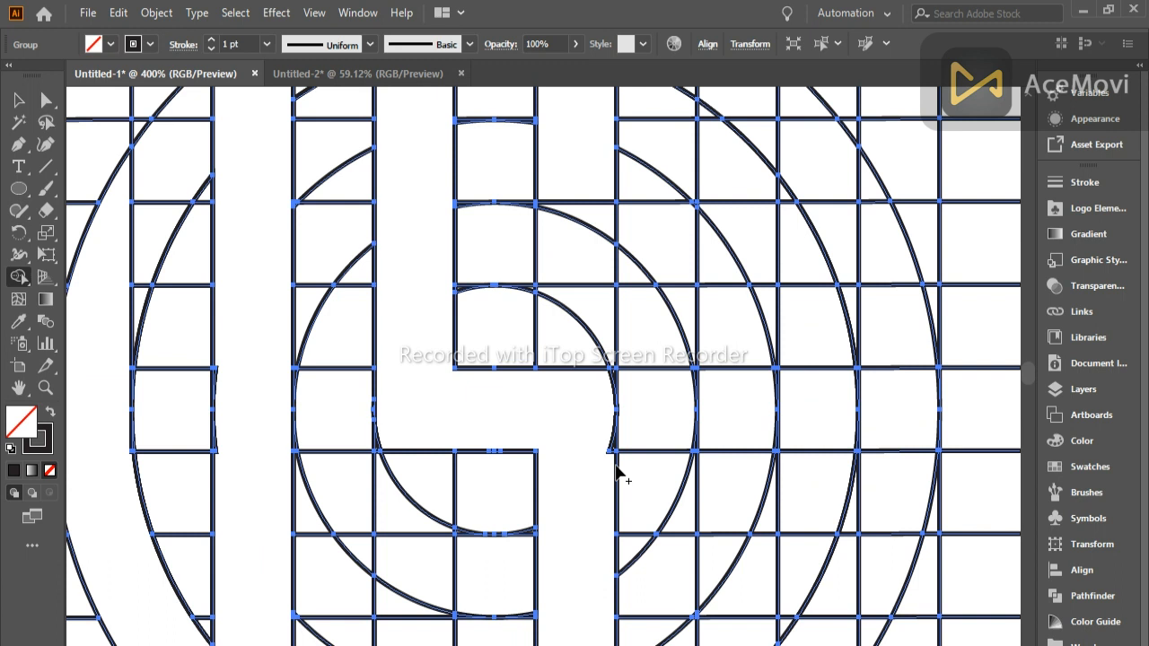
mouse_move(605, 438)
mouse_down()
mouse_move(598, 395)
mouse_move(613, 383)
mouse_up()
mouse_move(567, 434)
mouse_down()
mouse_move(616, 458)
mouse_move(606, 461)
mouse_up()
scroll(595, 464, down, 5)
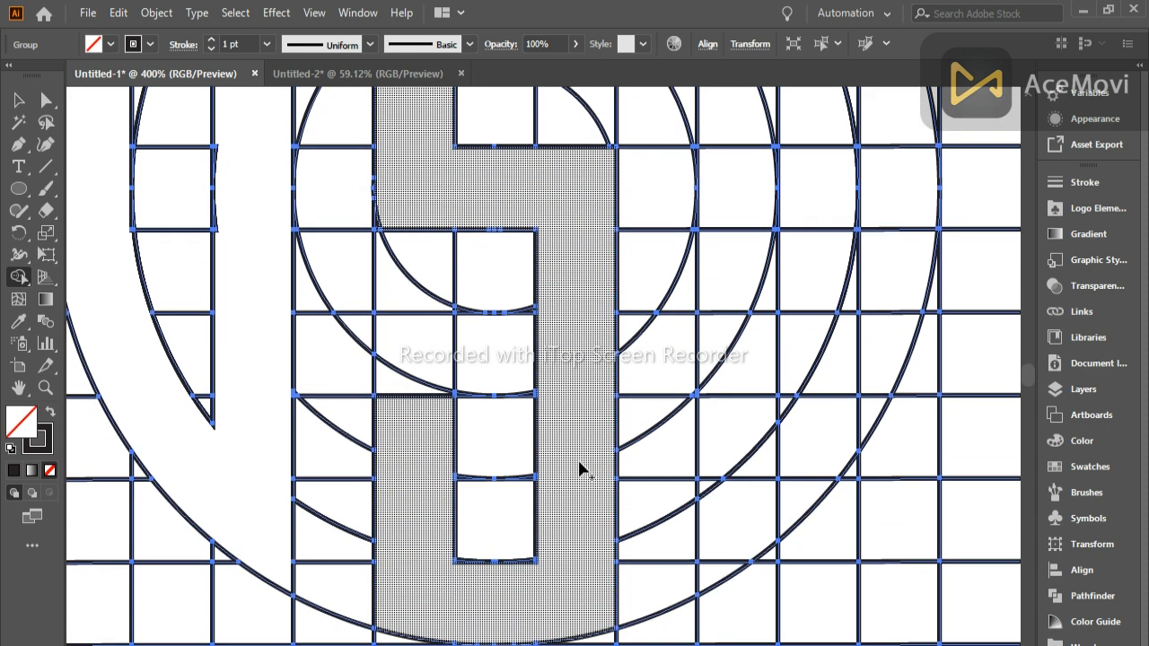
- Merge the small sliver at the crossbar's lower left corner into the S shape
scroll(574, 460, up, 14)
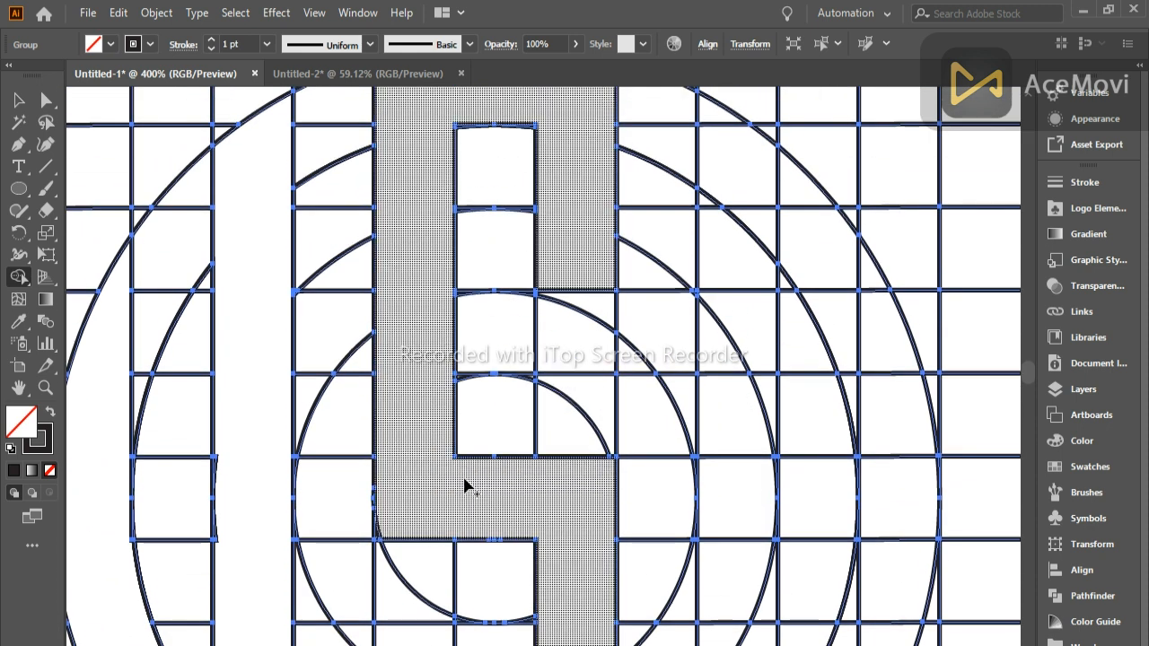
mouse_move(395, 530)
mouse_down()
mouse_move(380, 528)
mouse_move(374, 538)
mouse_move(392, 527)
mouse_move(377, 548)
mouse_up()
key(ctrl+z)
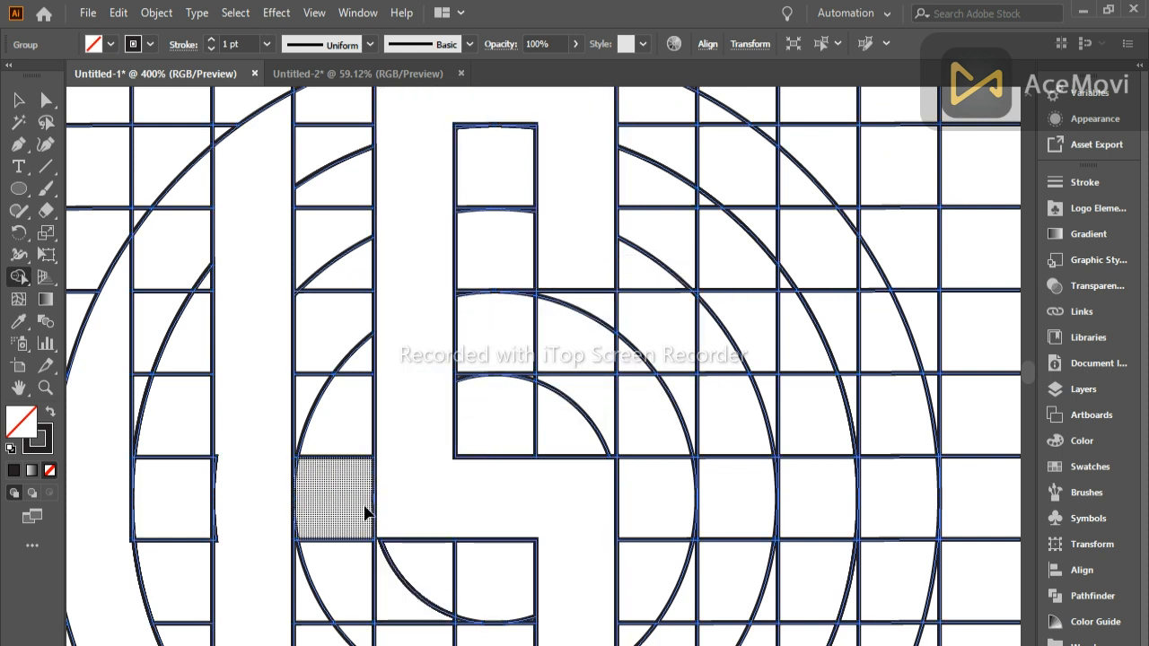
key(ctrl+z)
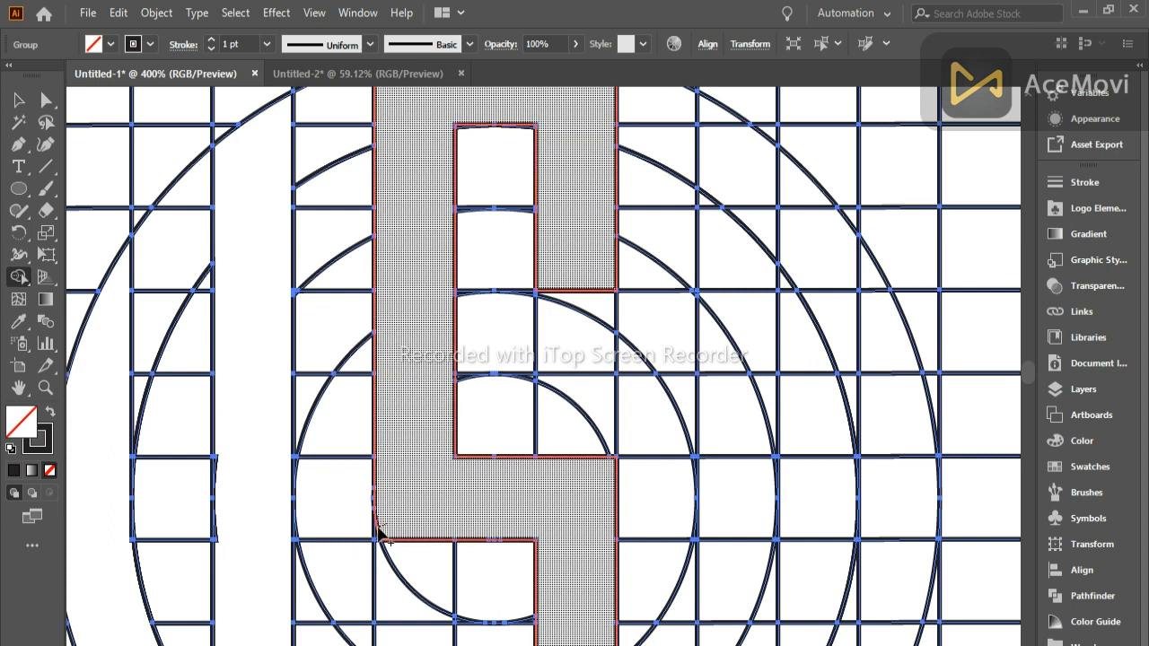
scroll(393, 526, up, 3)
scroll(392, 526, up, 1)
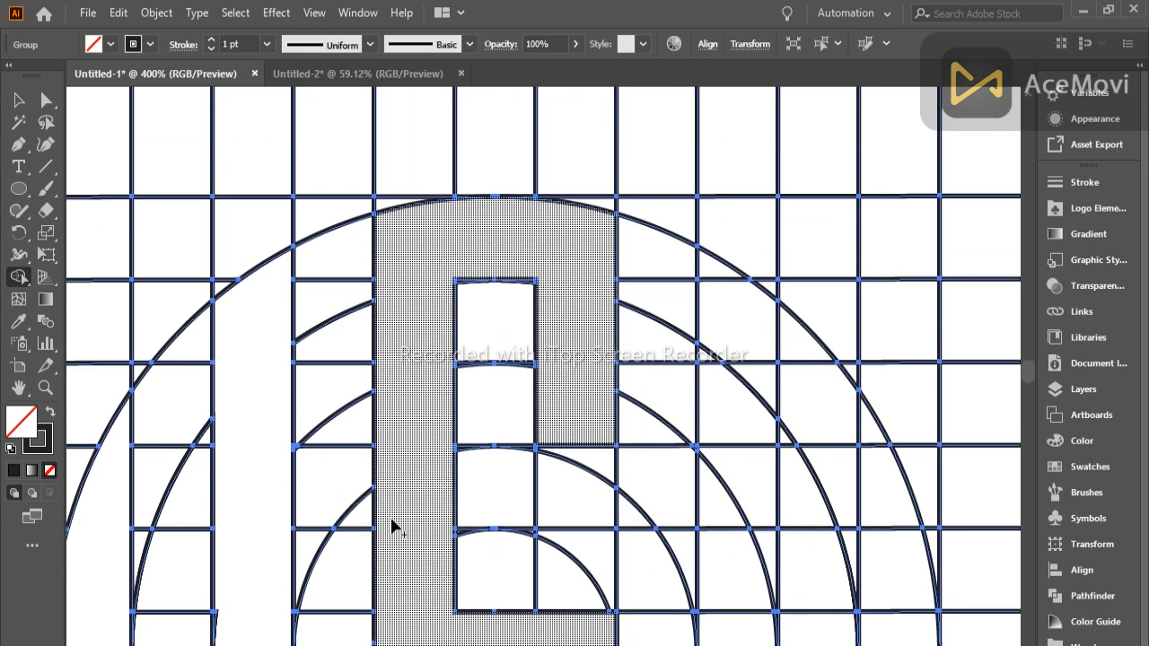
scroll(458, 525, down, 4)
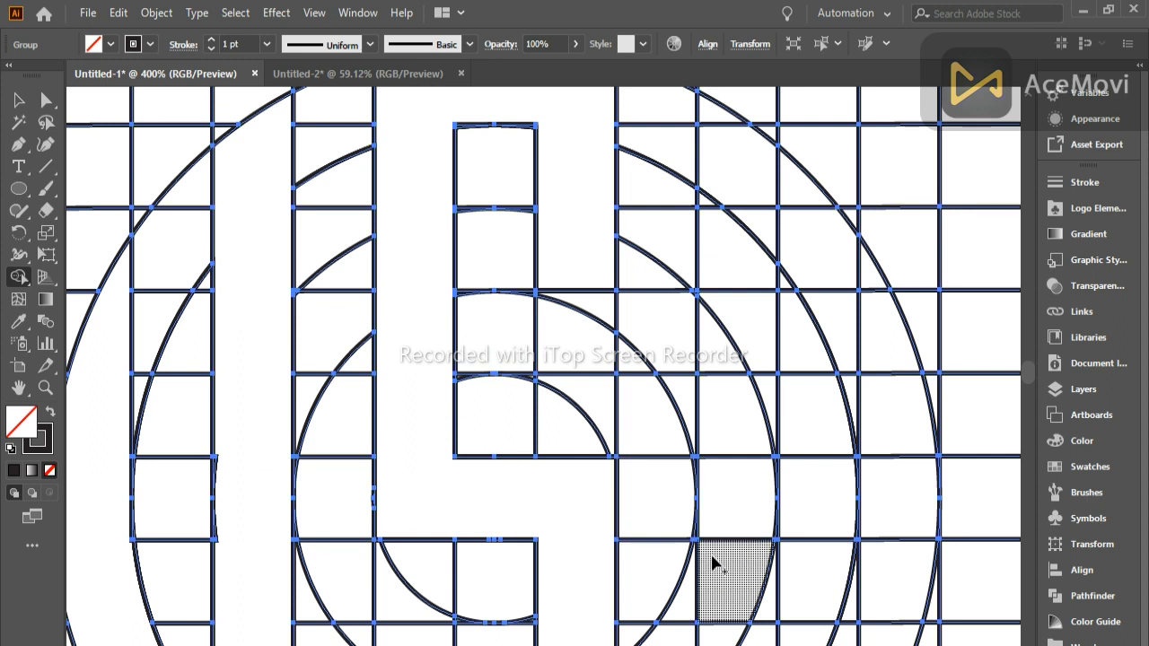
alt+scroll(759, 548, down, 1)
scroll(795, 457, down, 2)
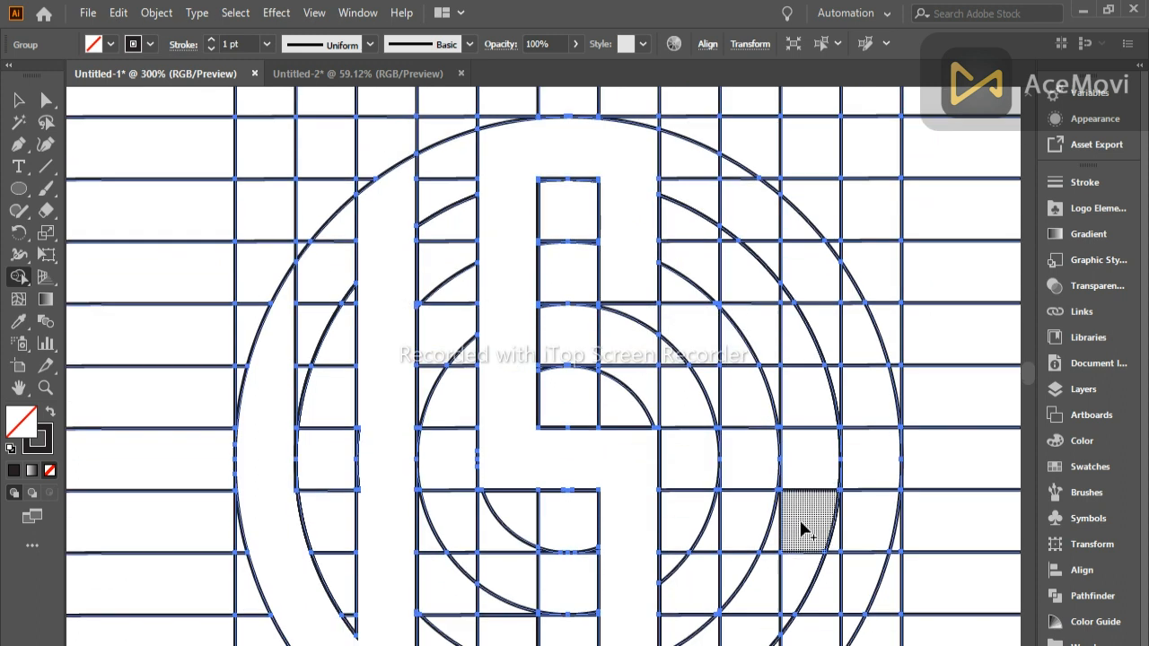
- Merge the column of cells and curved slivers beside the S into the full-height inner bar of the letter A
scroll(802, 529, down, 1)
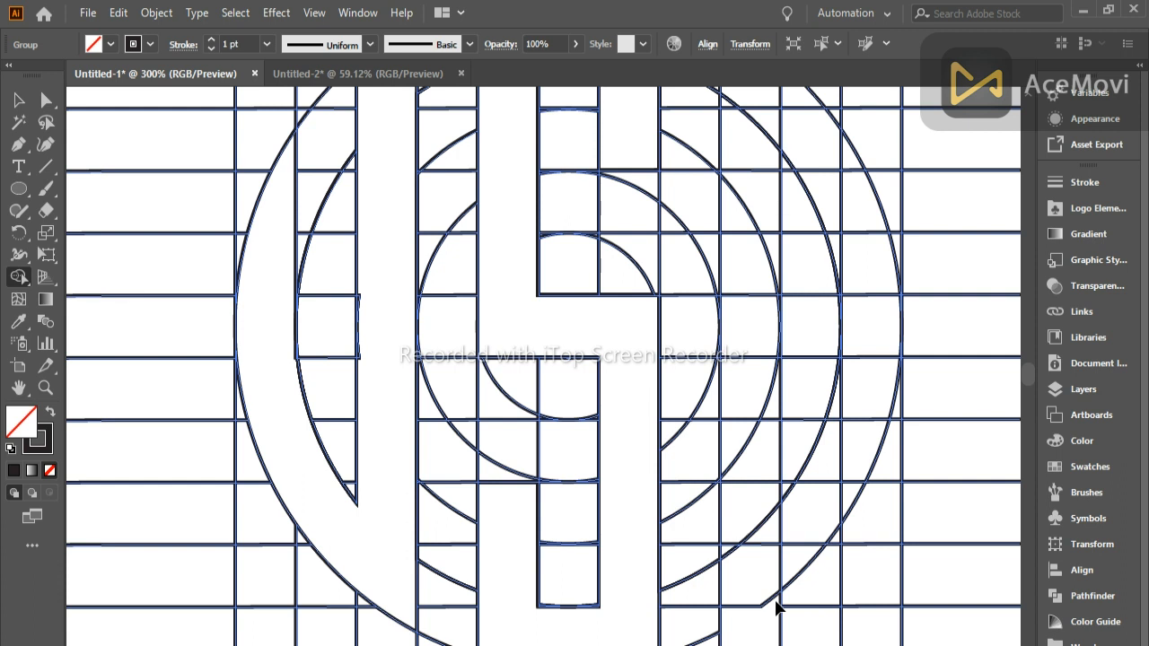
mouse_move(734, 591)
mouse_down()
mouse_move(745, 512)
mouse_move(738, 538)
mouse_up()
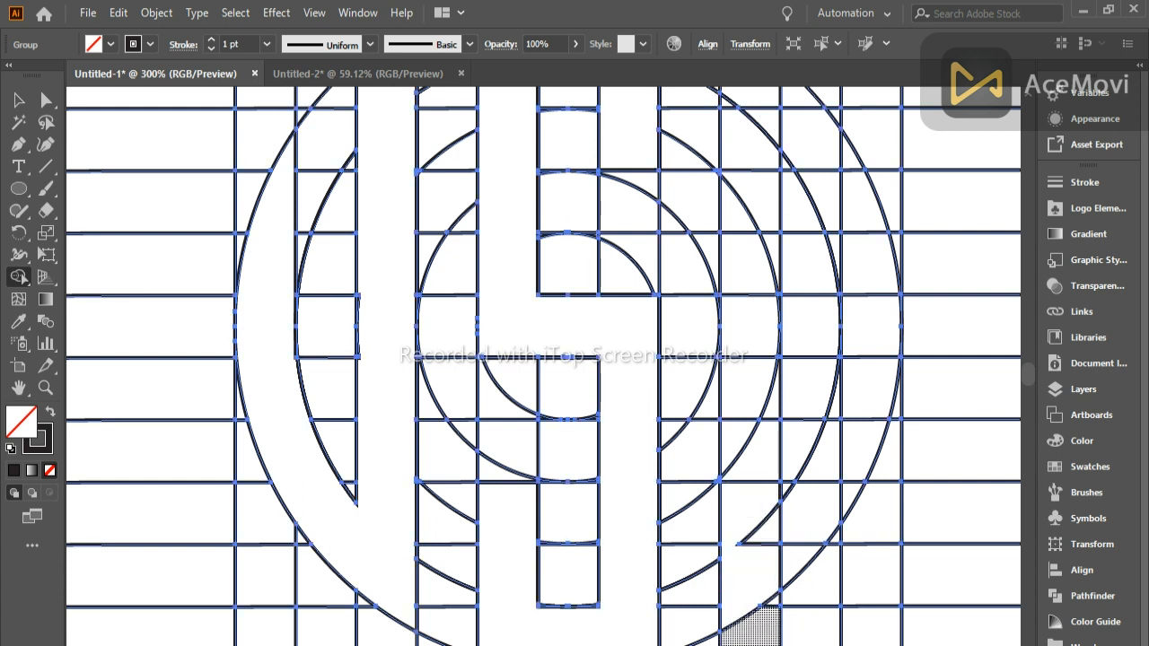
scroll(646, 347, up, 2)
drag(759, 618, 759, 469)
scroll(754, 471, up, 2)
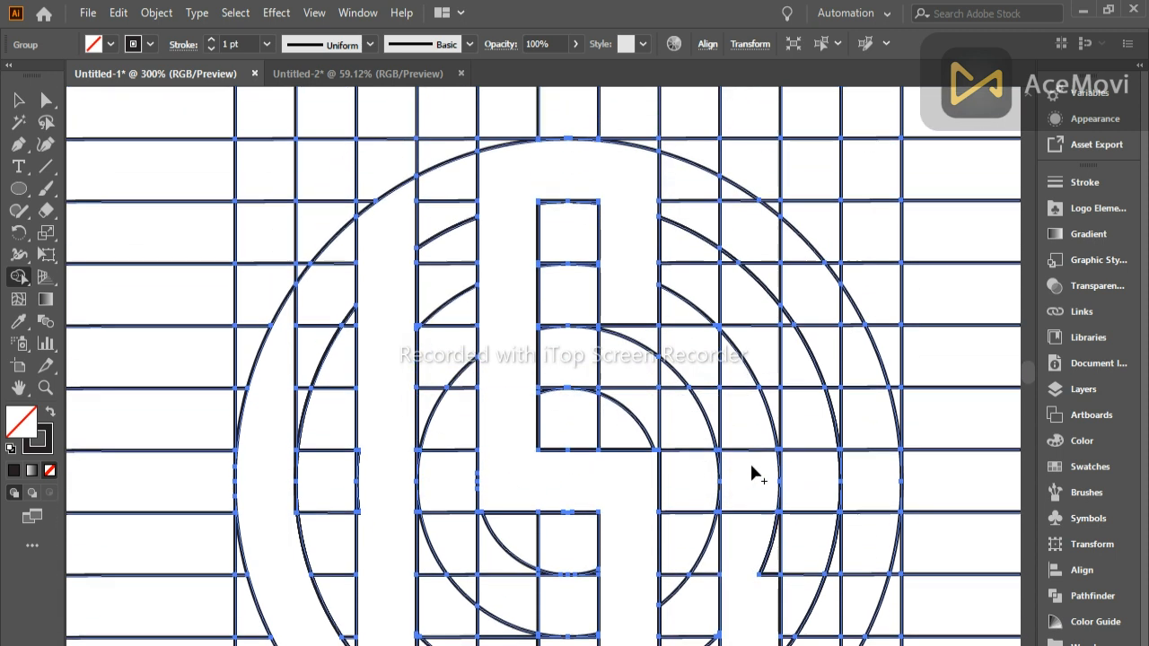
drag(736, 205, 763, 577)
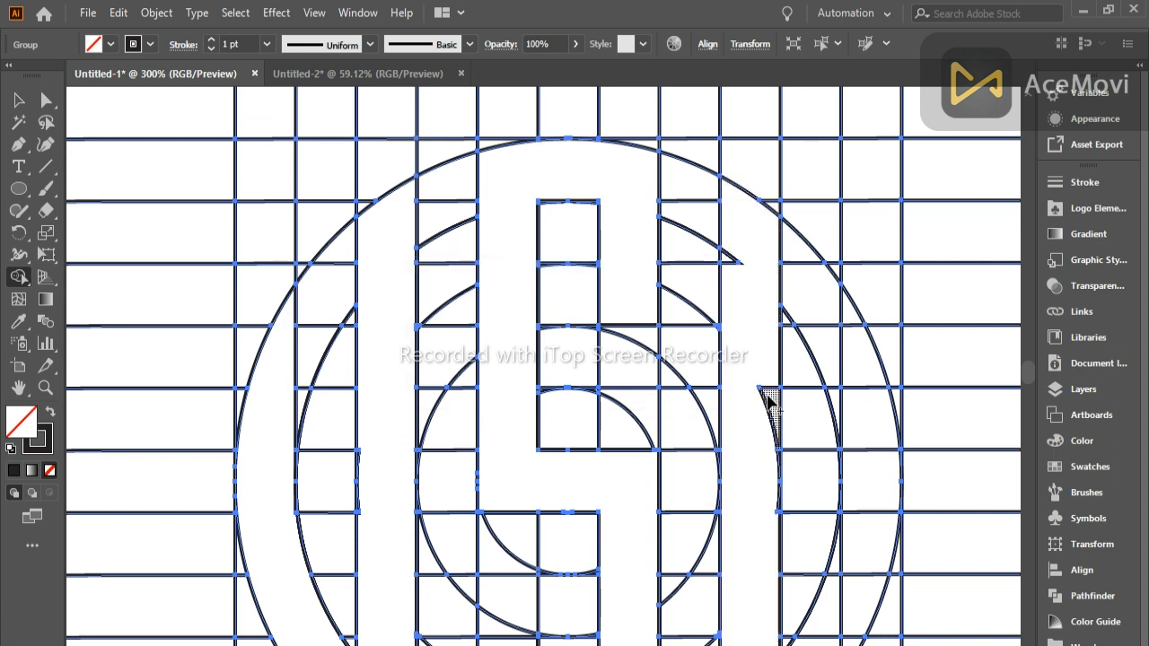
drag(725, 220, 730, 276)
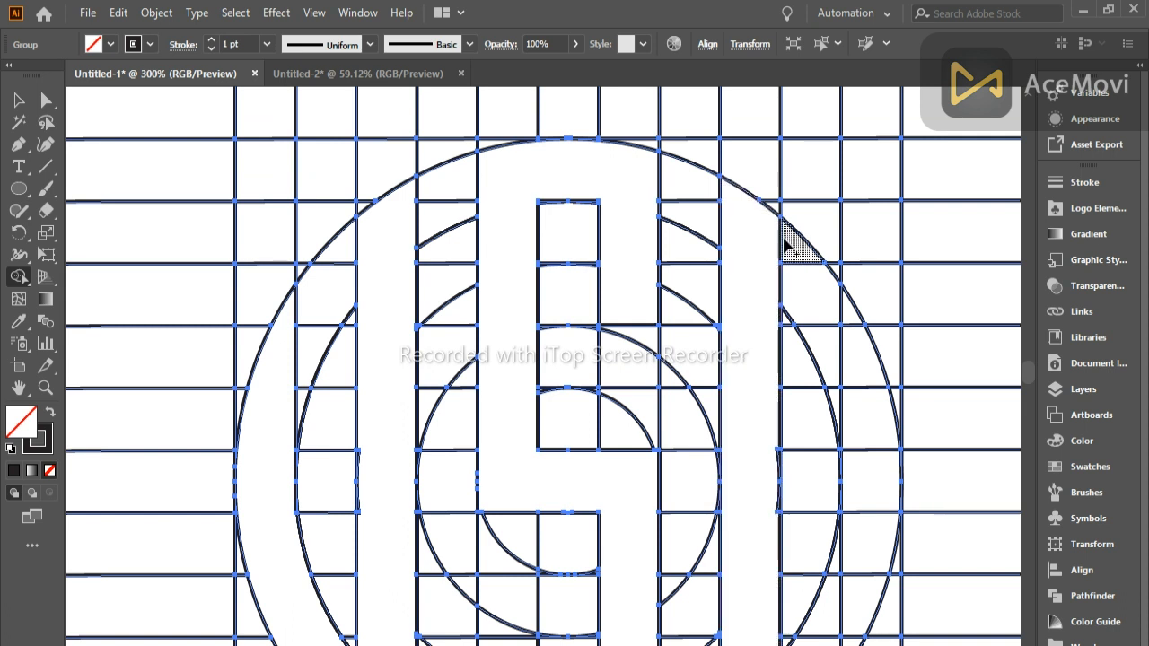
- Merge the outer ring cells into the A's curved outer leg, clear its leftover slivers, and join both legs with a crossbar
mouse_move(758, 235)
mouse_down()
mouse_move(831, 301)
mouse_move(864, 382)
mouse_move(880, 478)
mouse_up()
drag(878, 555, 875, 615)
scroll(880, 610, down, 2)
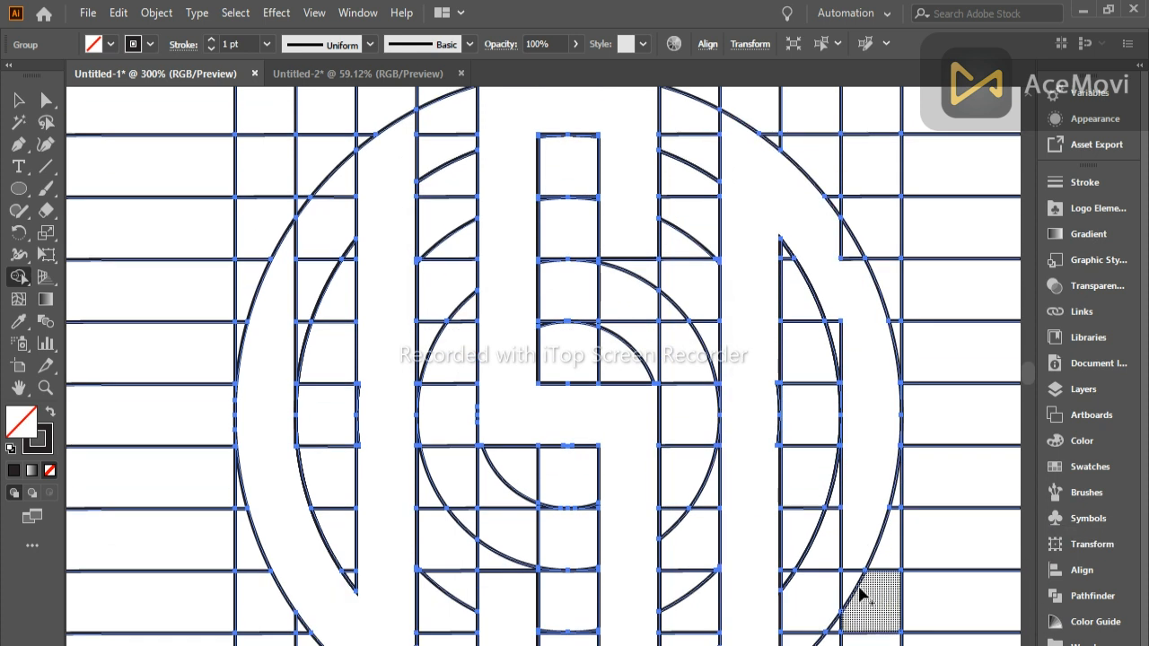
drag(845, 535, 845, 531)
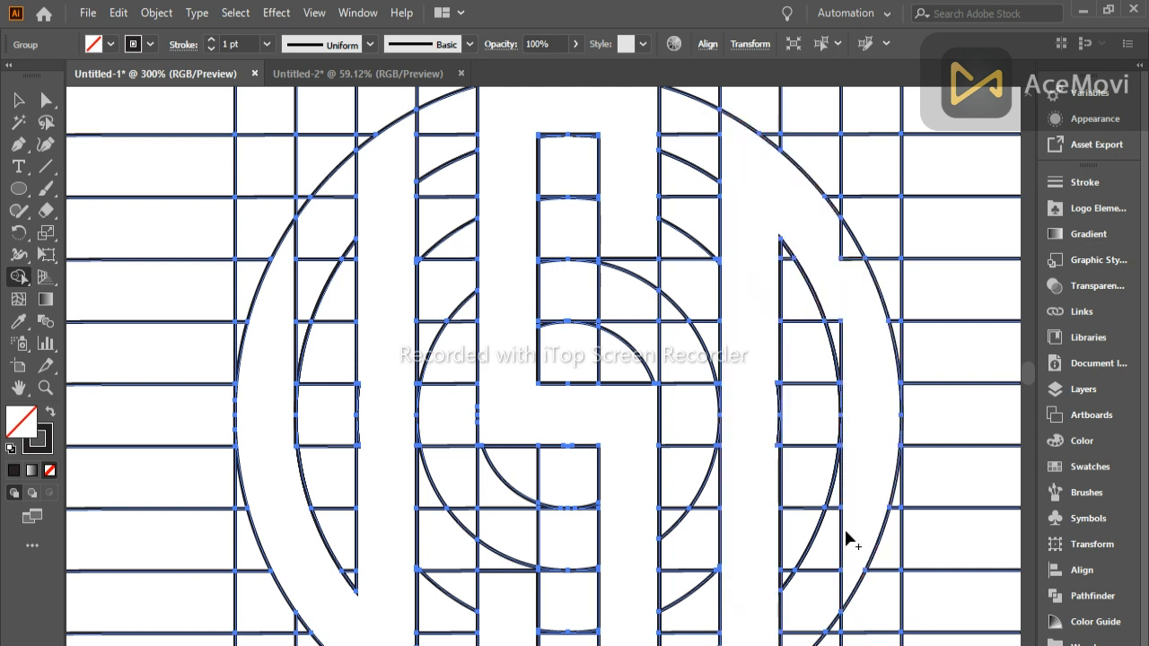
mouse_move(850, 335)
mouse_down()
mouse_move(838, 334)
mouse_move(847, 341)
mouse_up()
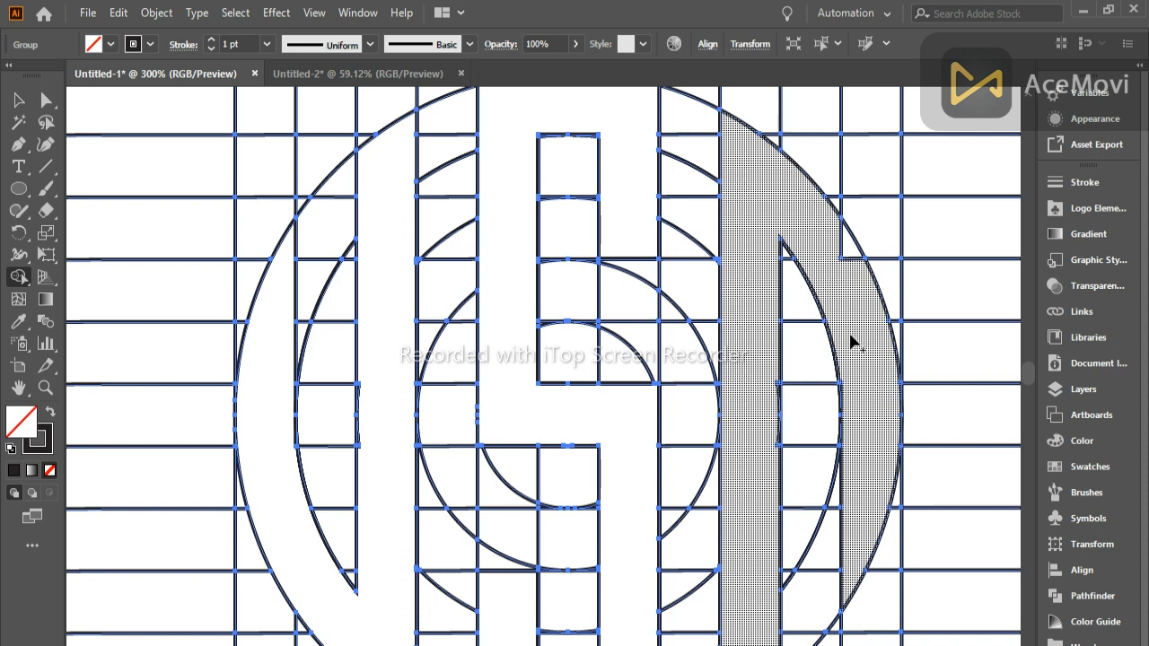
drag(846, 241, 869, 353)
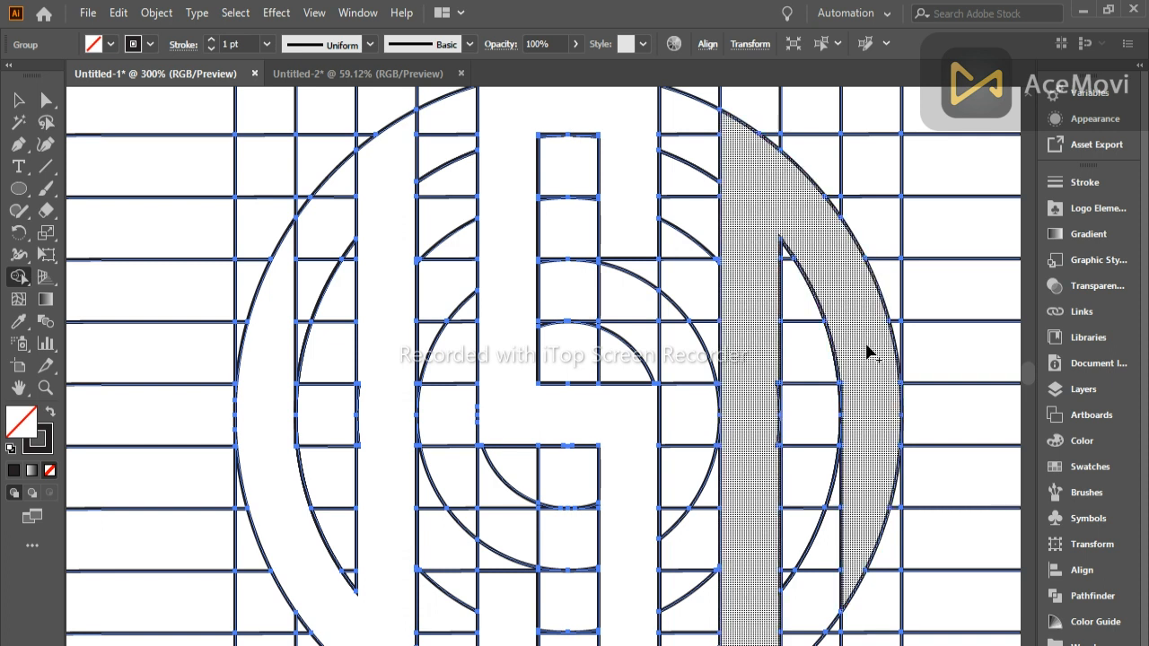
mouse_move(873, 436)
mouse_down()
mouse_move(776, 439)
mouse_move(795, 431)
mouse_up()
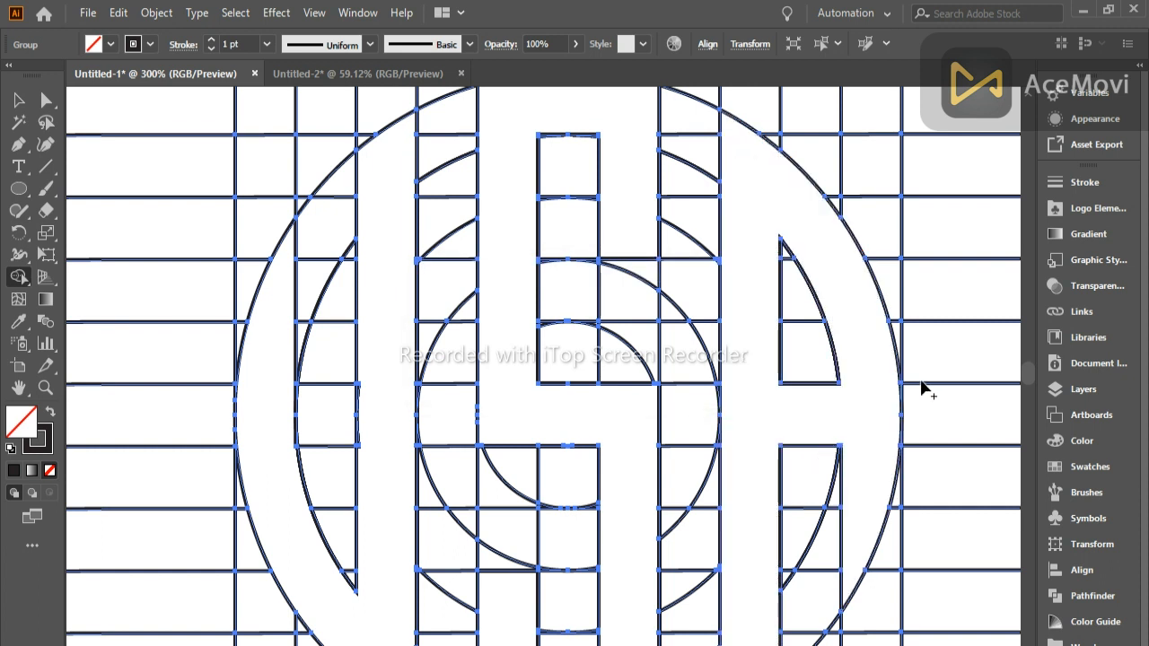
- Merge the thin sliver on the inner edge of the U's straight bar into the U shape
scroll(744, 403, down, 3)
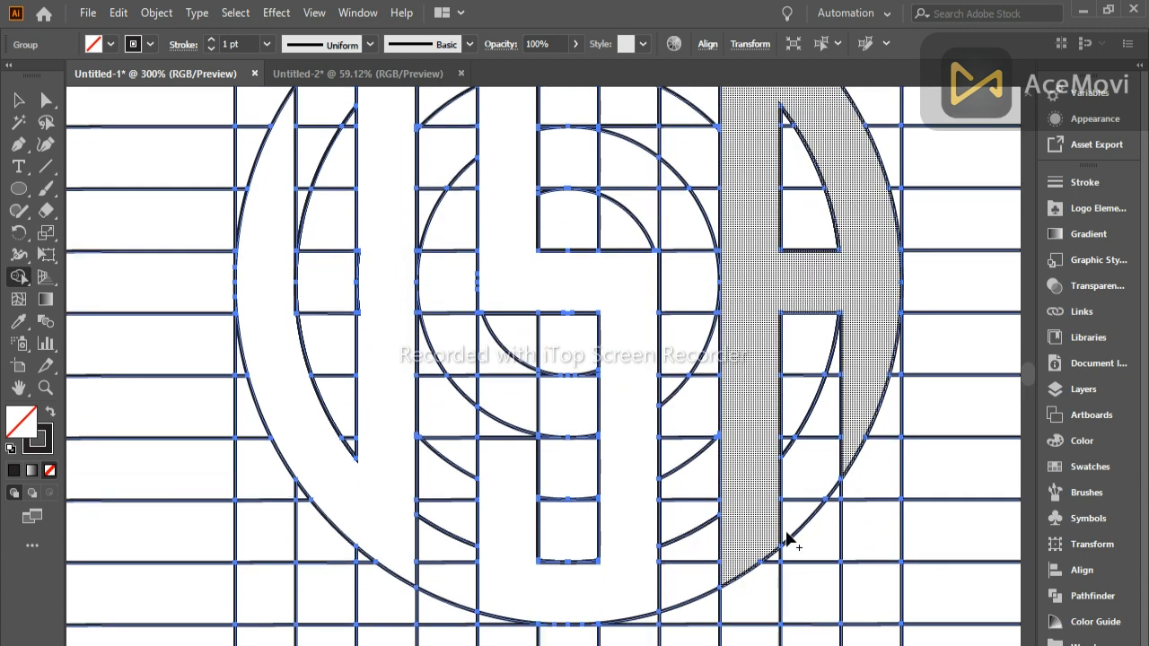
scroll(601, 510, up, 2)
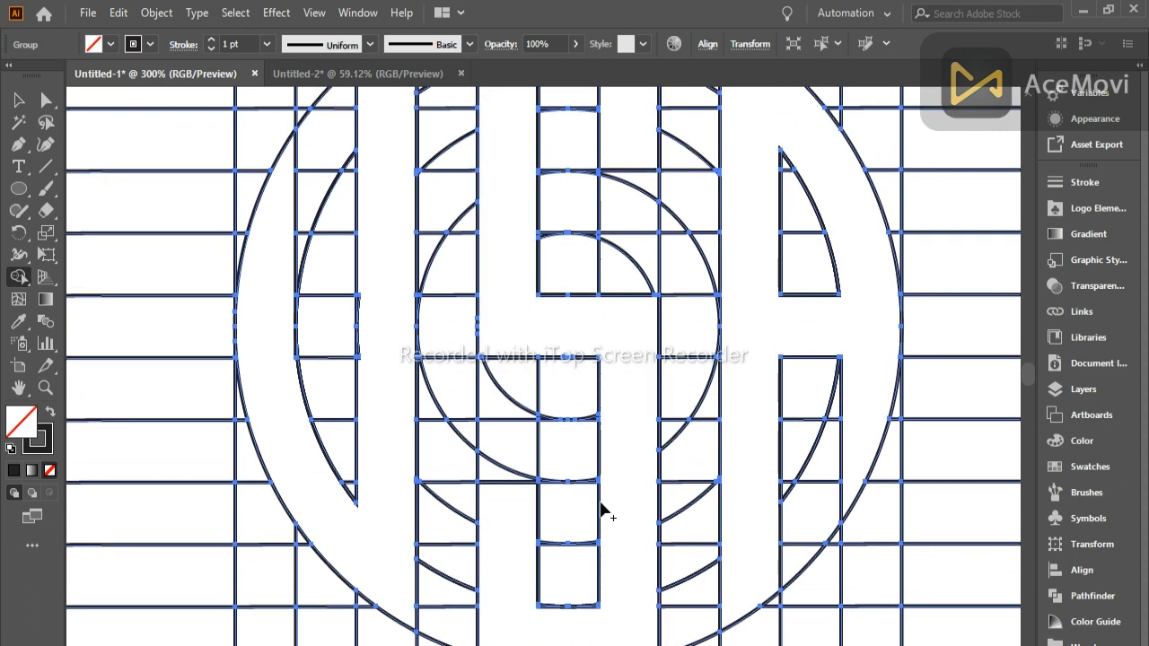
mouse_move(339, 457)
mouse_down()
mouse_move(371, 431)
mouse_move(380, 405)
mouse_move(360, 405)
mouse_up()
drag(359, 337, 359, 359)
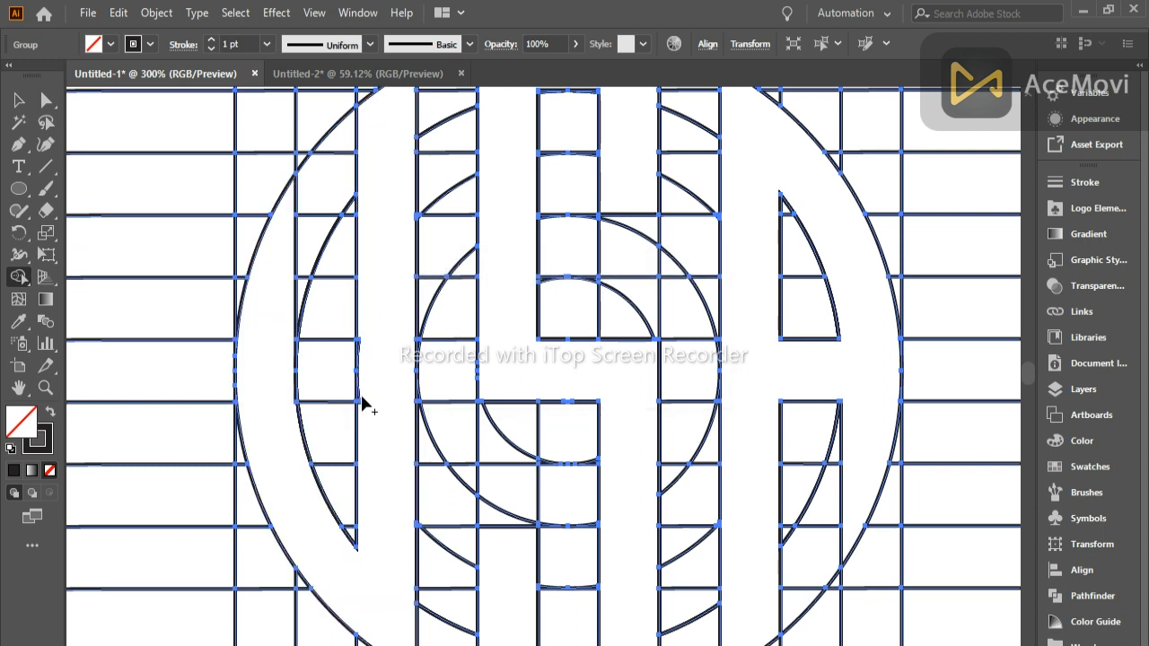
scroll(363, 406, up, 6)
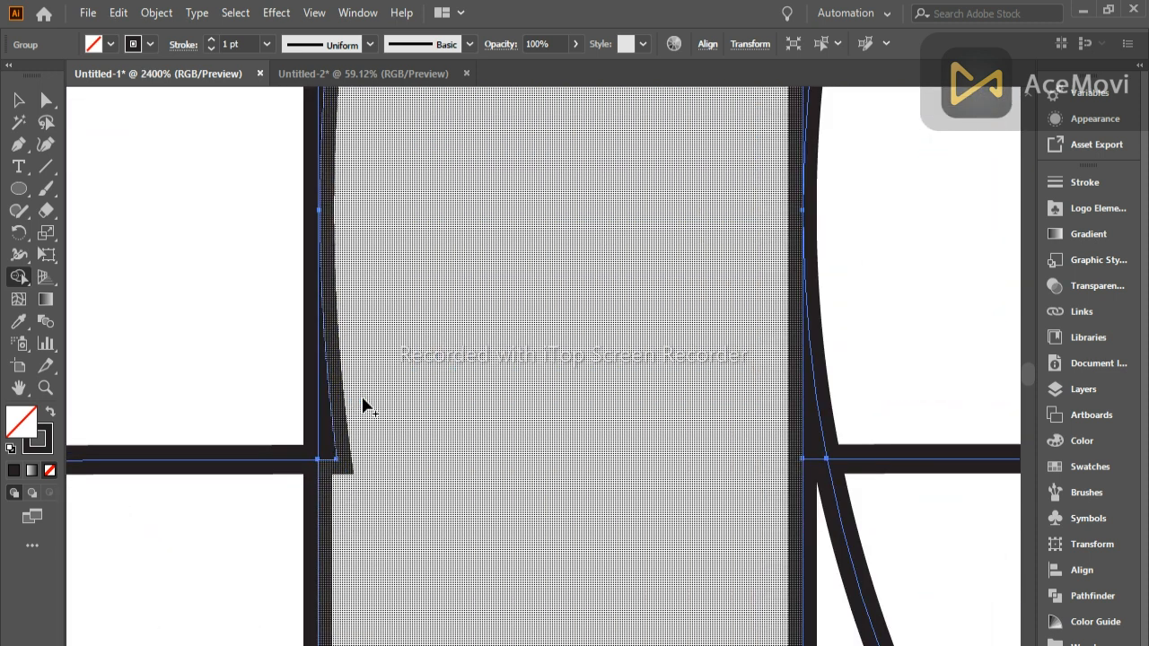
scroll(332, 445, up, 5)
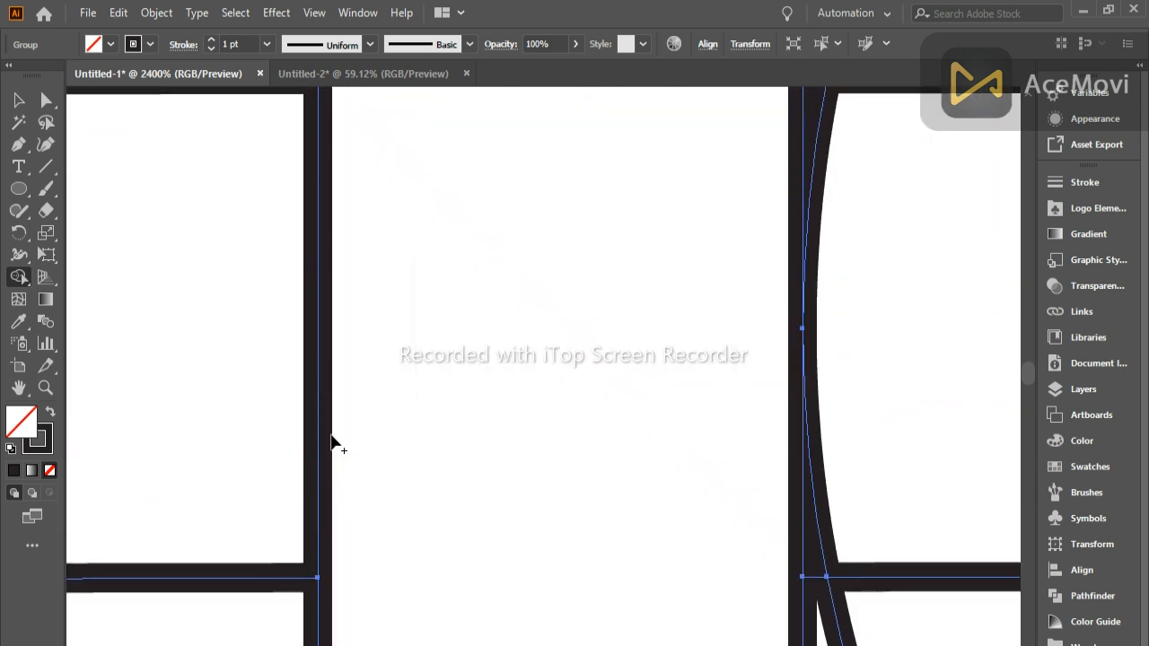
scroll(332, 442, down, 2)
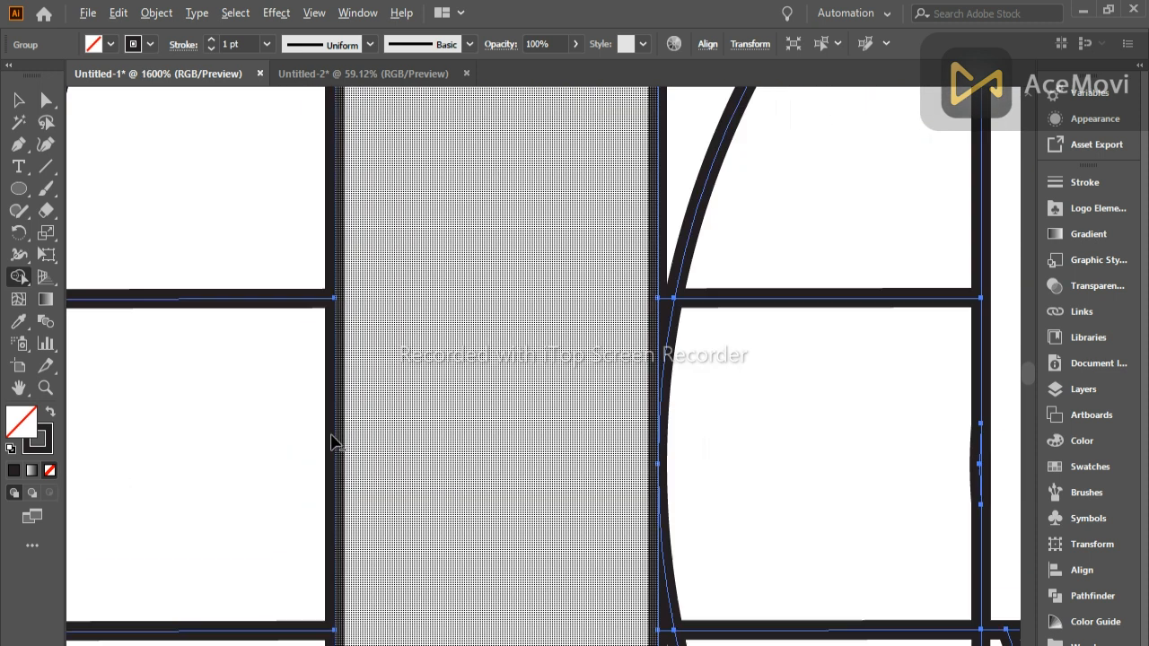
key(space)
drag(71, 572, 373, 538)
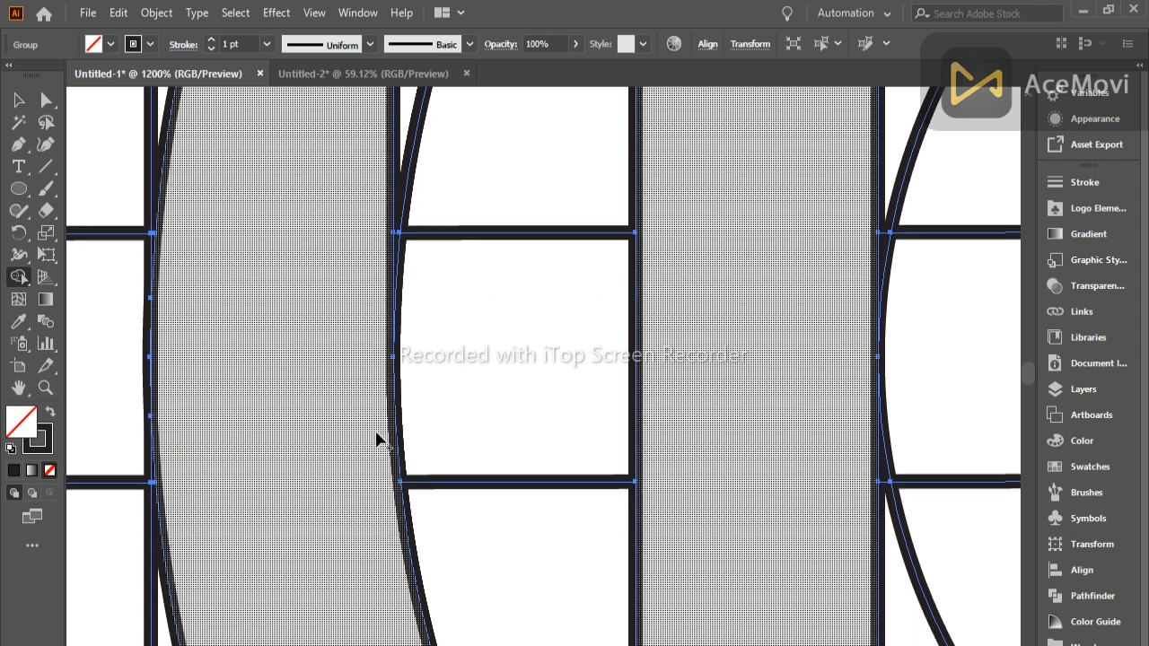
alt+scroll(377, 438, down, 2)
alt+scroll(377, 438, down, 3)
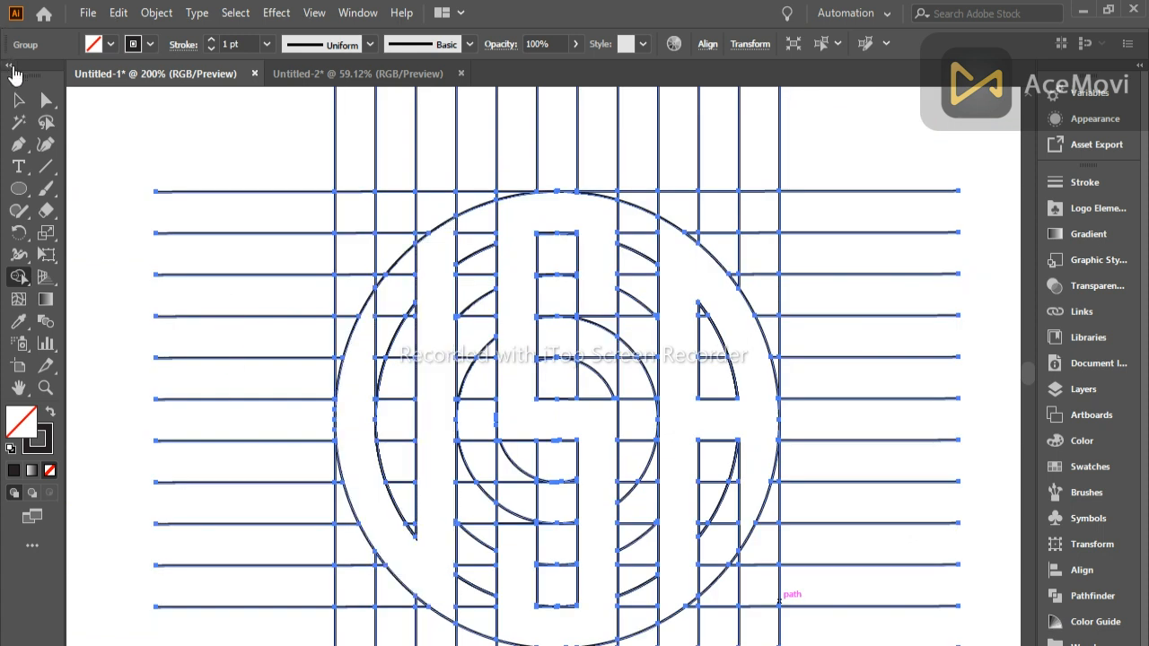
- Ungroup the merged grid artwork and deselect it
click(18, 100)
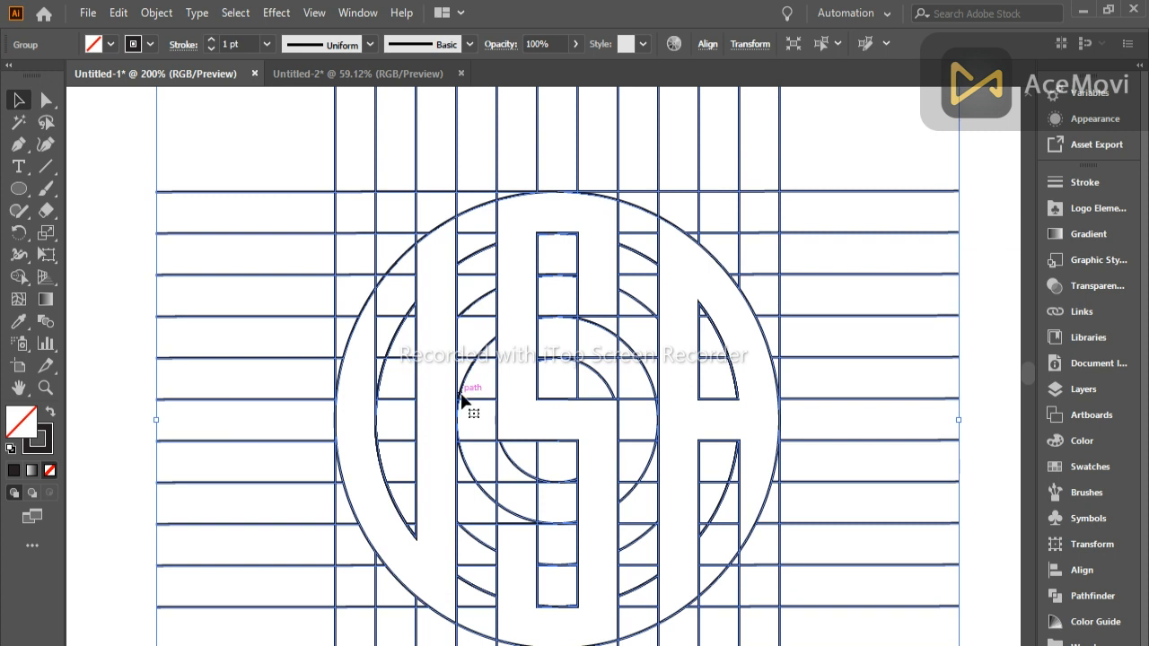
click(252, 182)
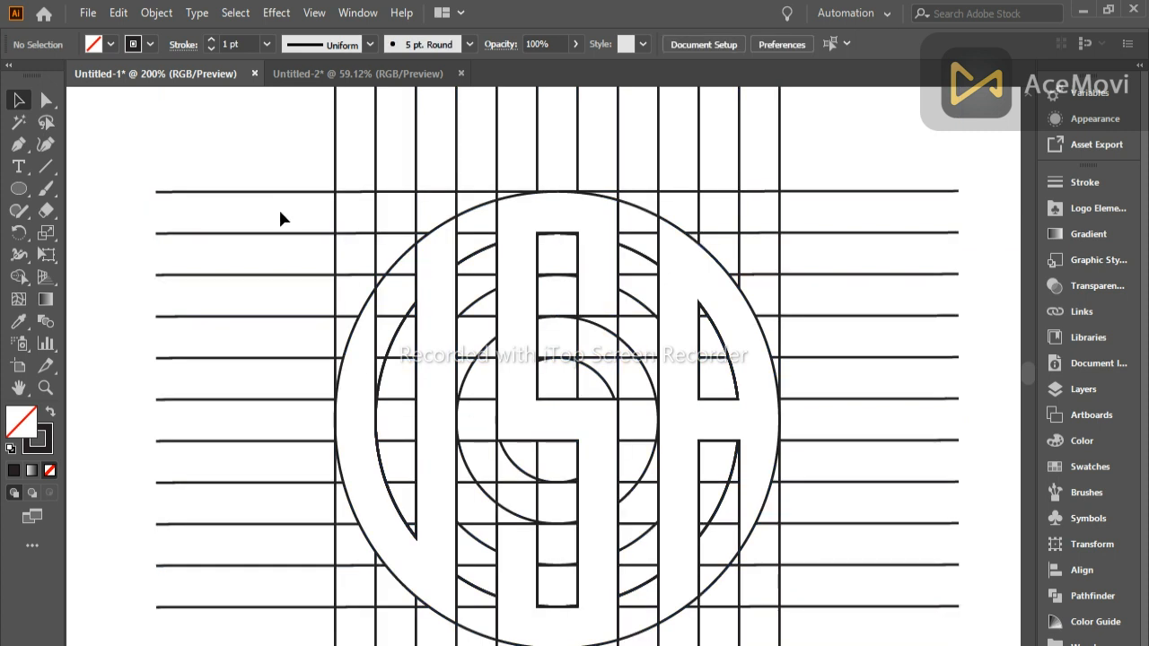
click(270, 237)
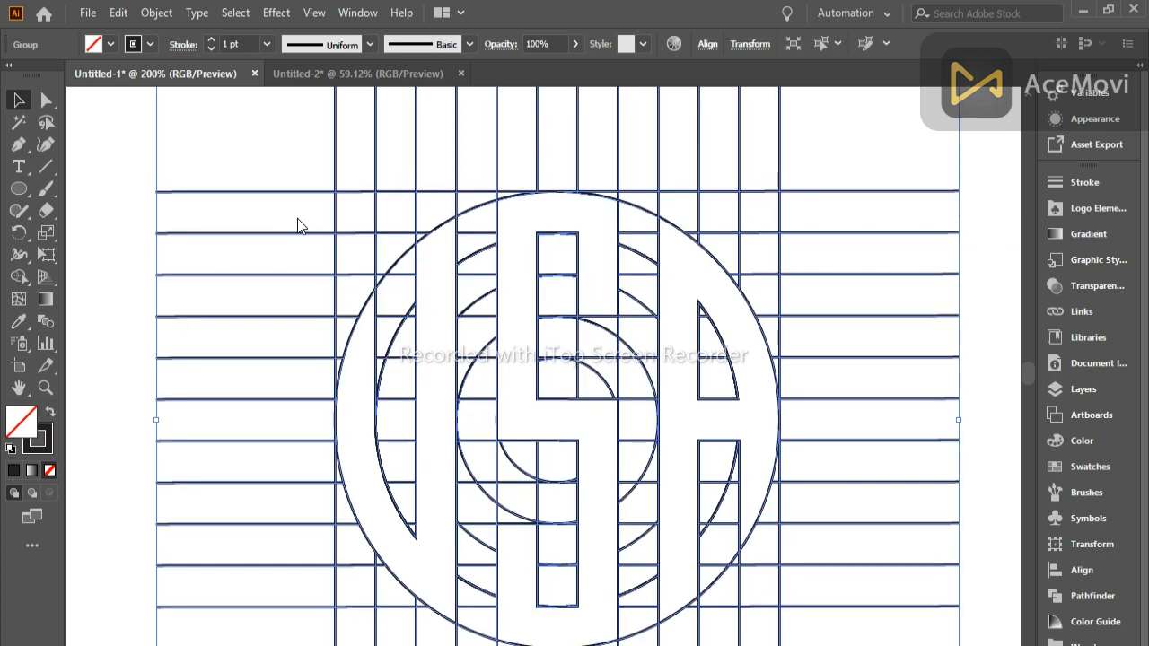
right_click(297, 218)
click(350, 372)
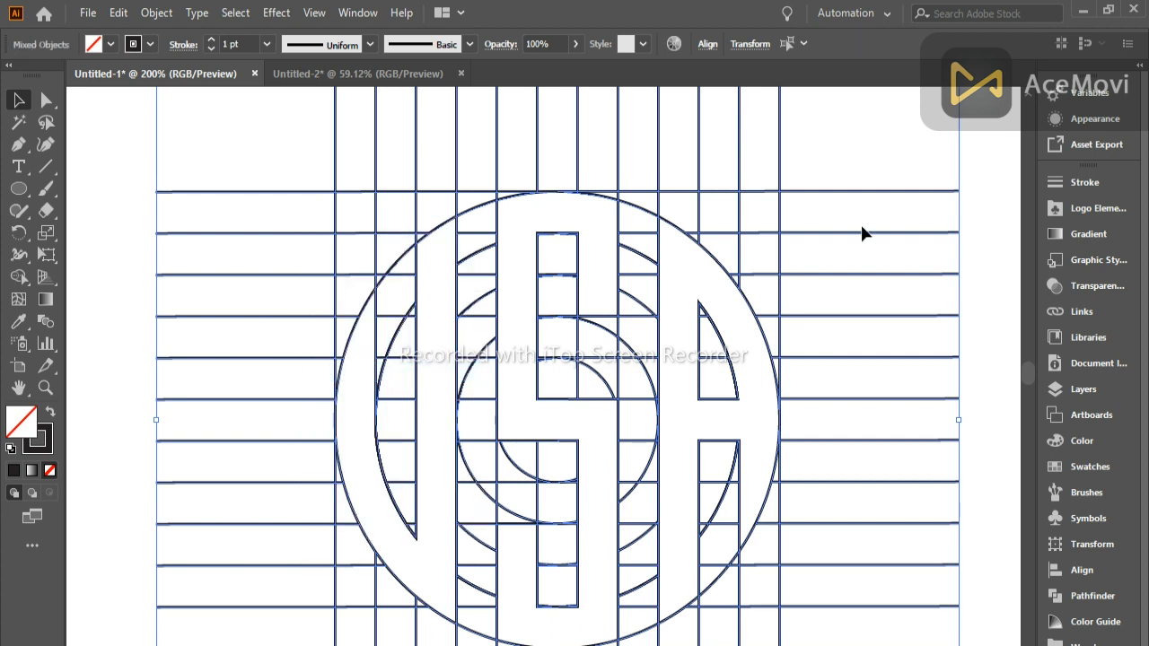
click(863, 155)
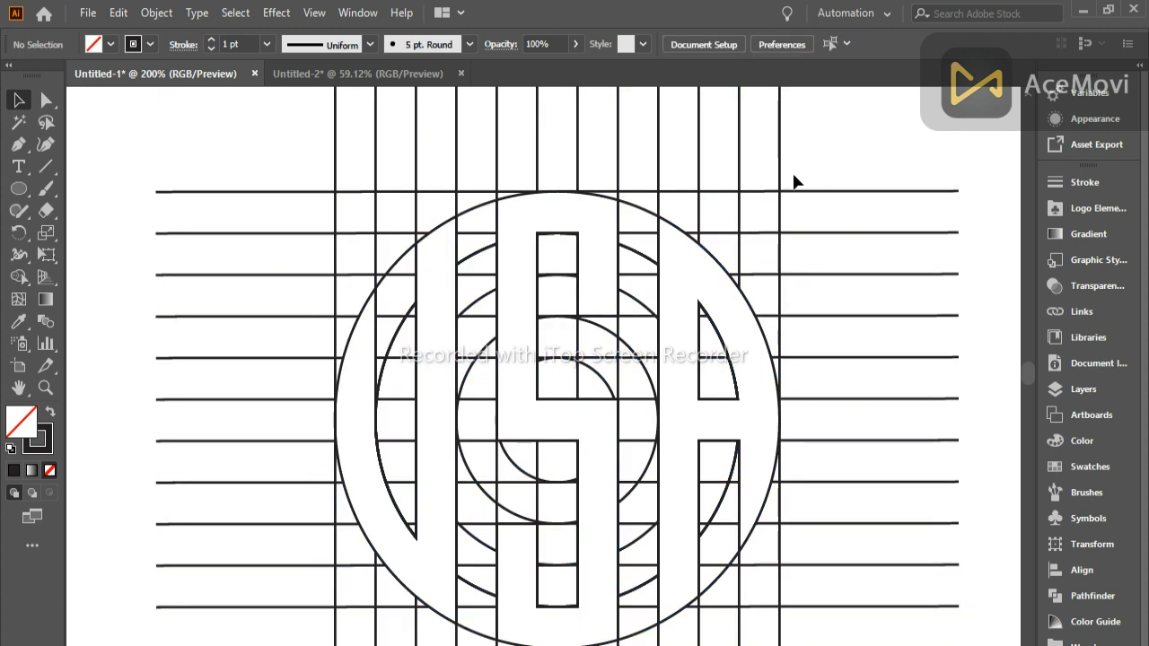
- Select the U, S and A shapes together and move them horizontally left until they are clear of the construction grid
click(701, 320)
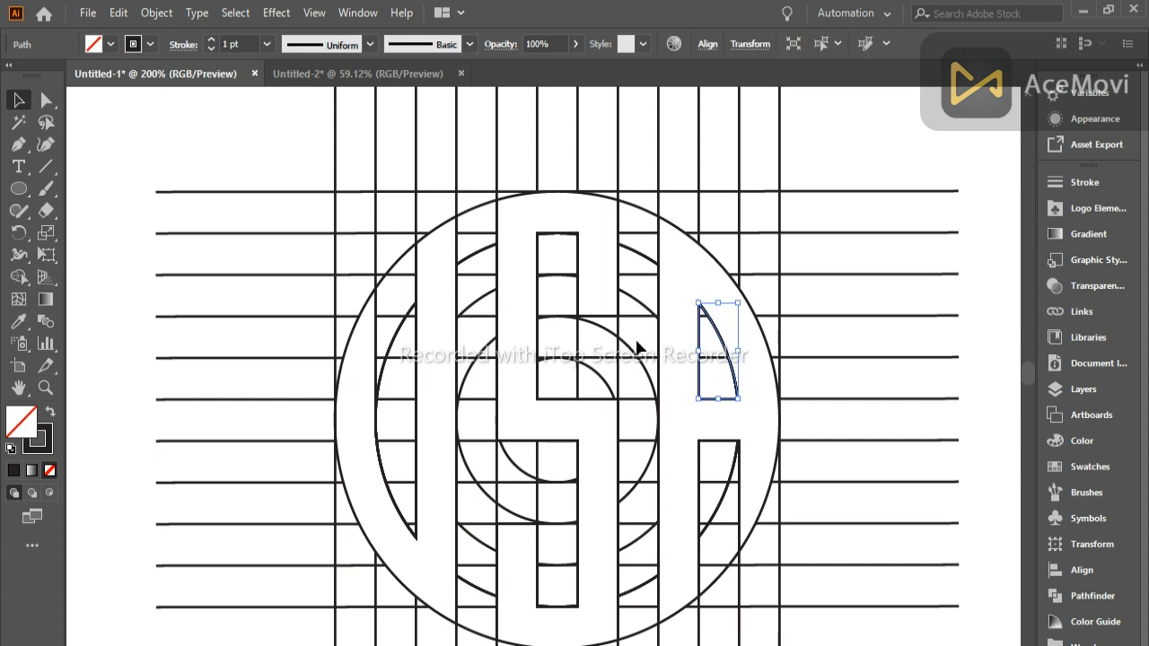
click(661, 365)
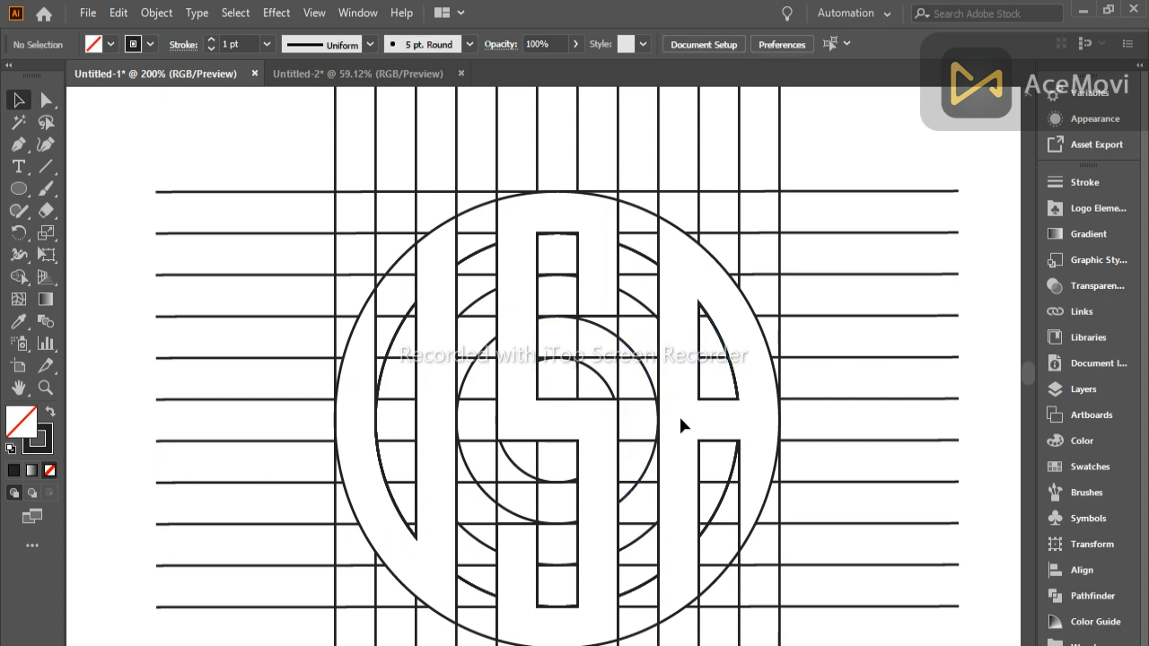
click(760, 336)
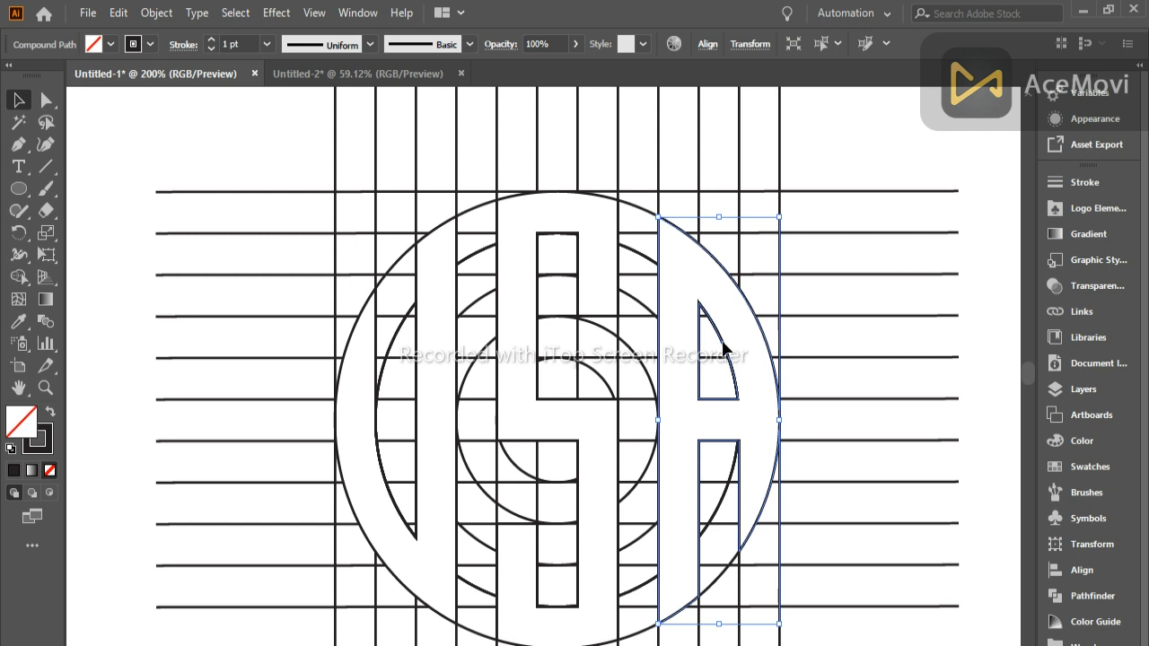
shift+click(506, 200)
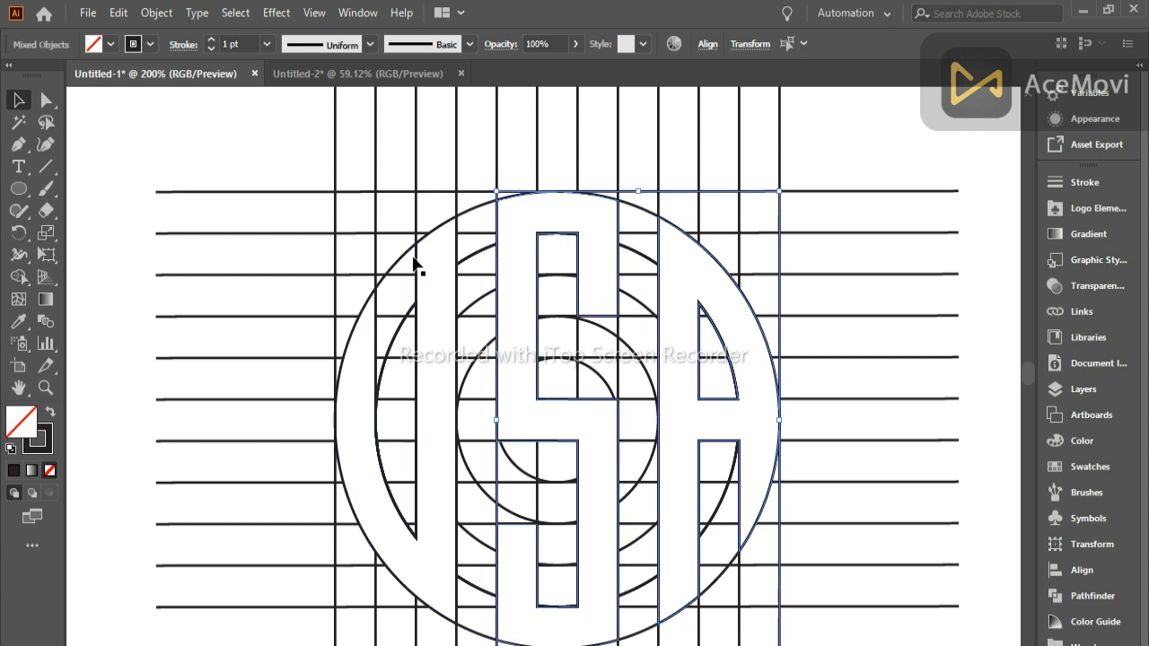
shift+click(376, 345)
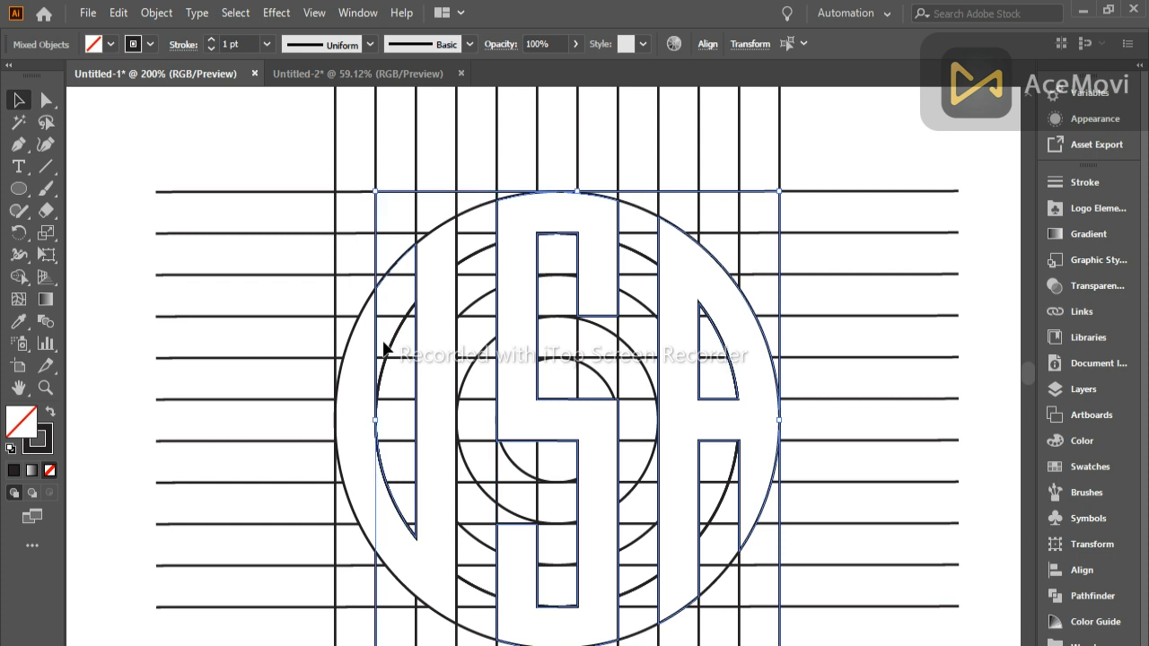
shift+click(377, 348)
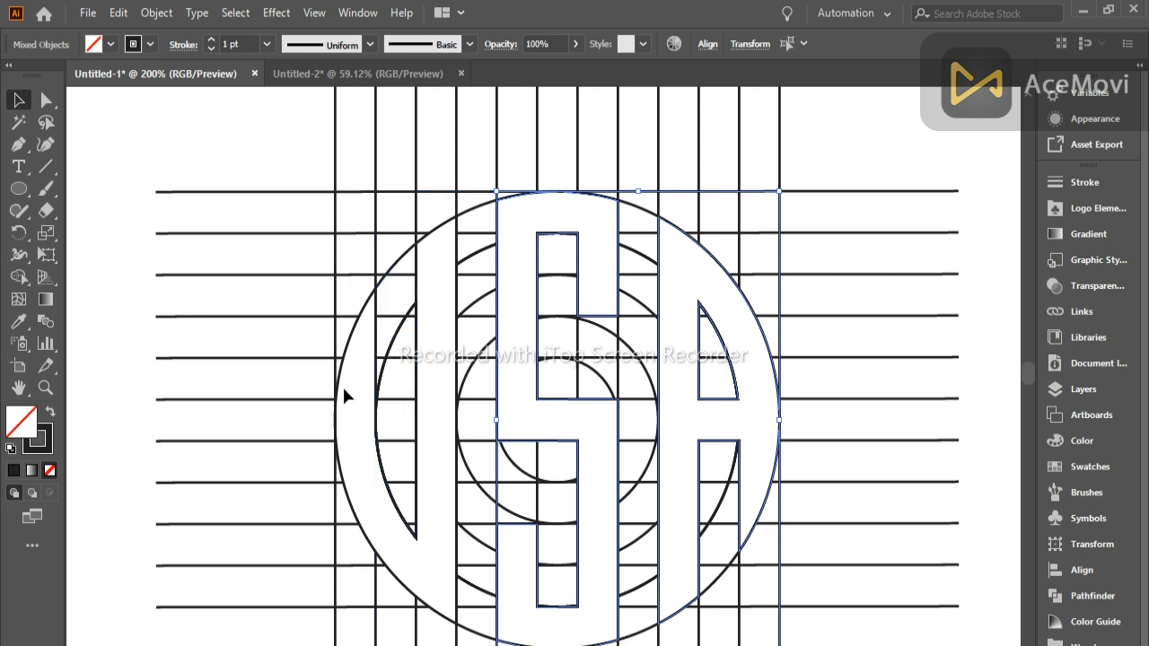
shift+click(340, 476)
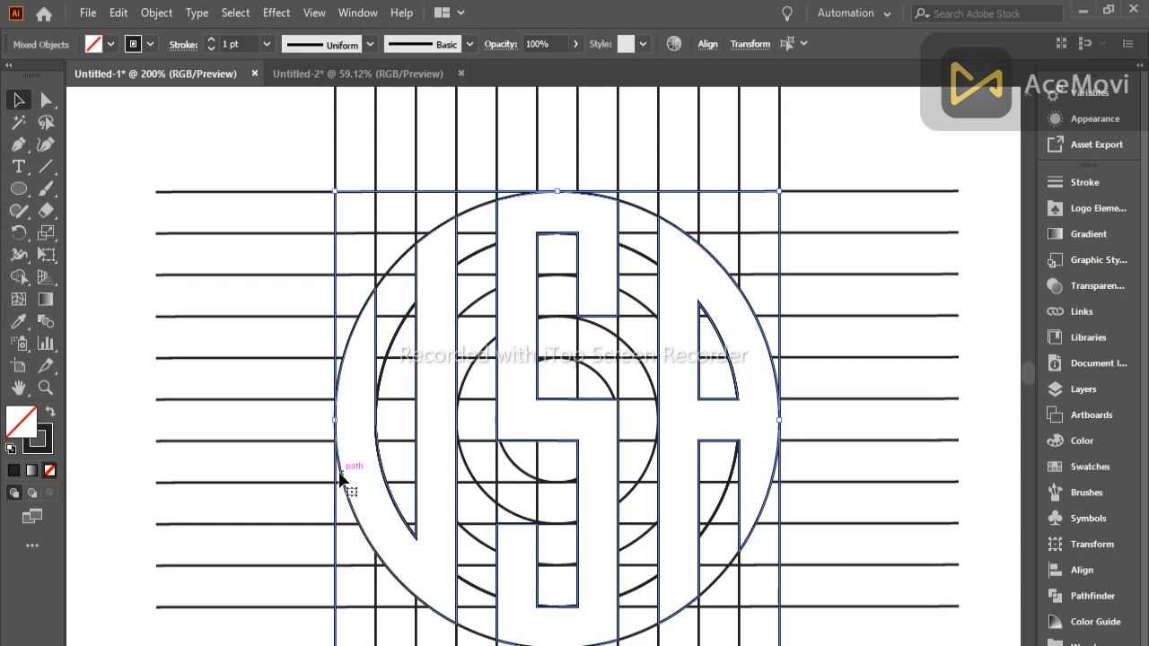
key(shift+Left)
key(shift+Left)
key(shift+Left)
key(shift+Left)
key(shift+Left)
key(shift+Left)
key(shift+Left)
key(shift+Left)
key(shift+Left)
key(shift+Left)
key(shift+Left)
key(shift+Left)
key(shift+Left)
key(shift+Left)
key(shift+Left)
key(shift+Left)
key(shift+Left)
key(shift+Left)
key(shift+Left)
key(shift+Left)
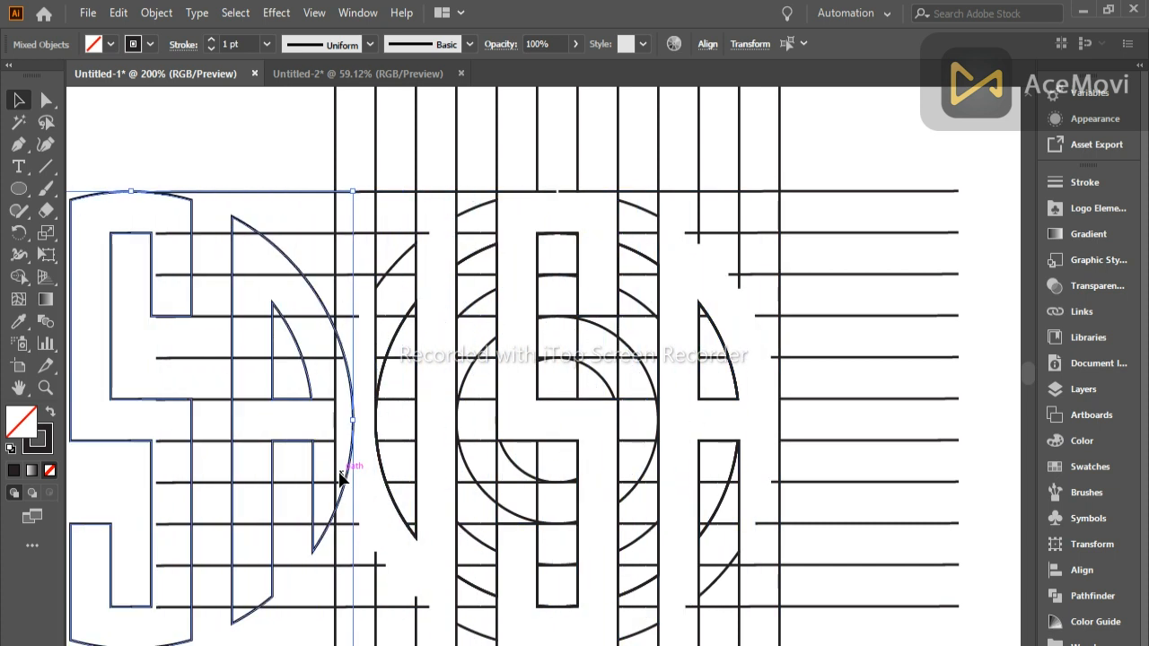
key(shift+Left)
key(shift+Left)
key(shift+Left)
key(shift+Left)
key(shift+Left)
key(shift+Left)
key(shift+Left)
key(shift+Left)
key(shift+Left)
key(shift+Left)
key(shift+Left)
key(shift+Left)
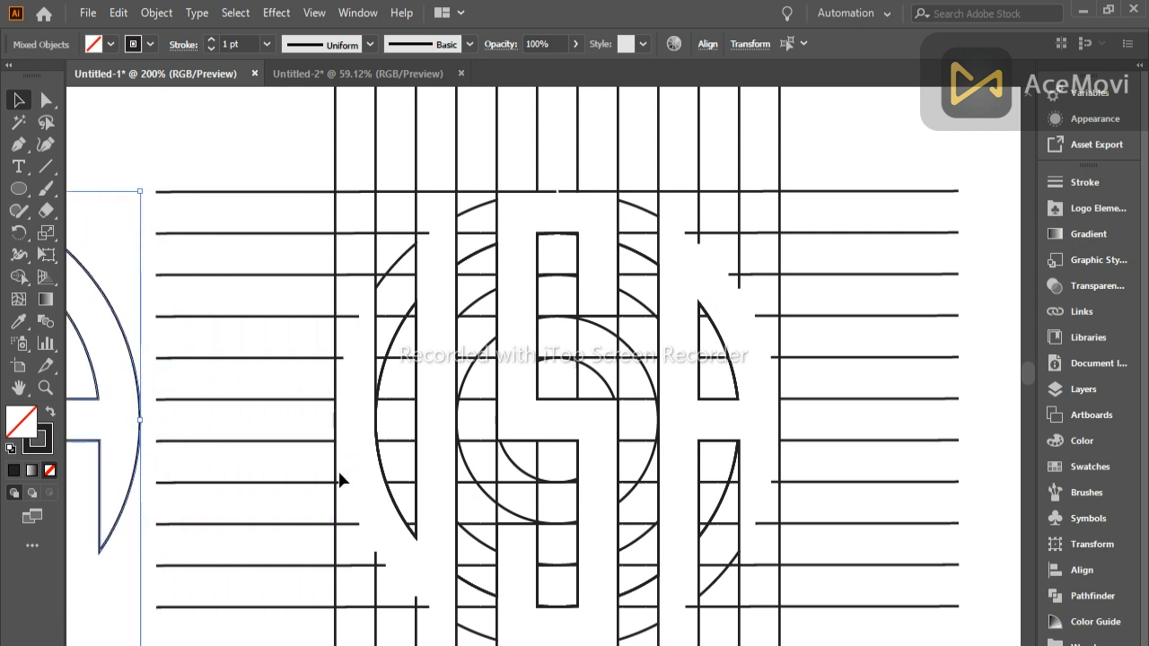
- Delete all the leftover construction grid lines and circle pieces beside the separated USA letters
scroll(339, 474, down, 3)
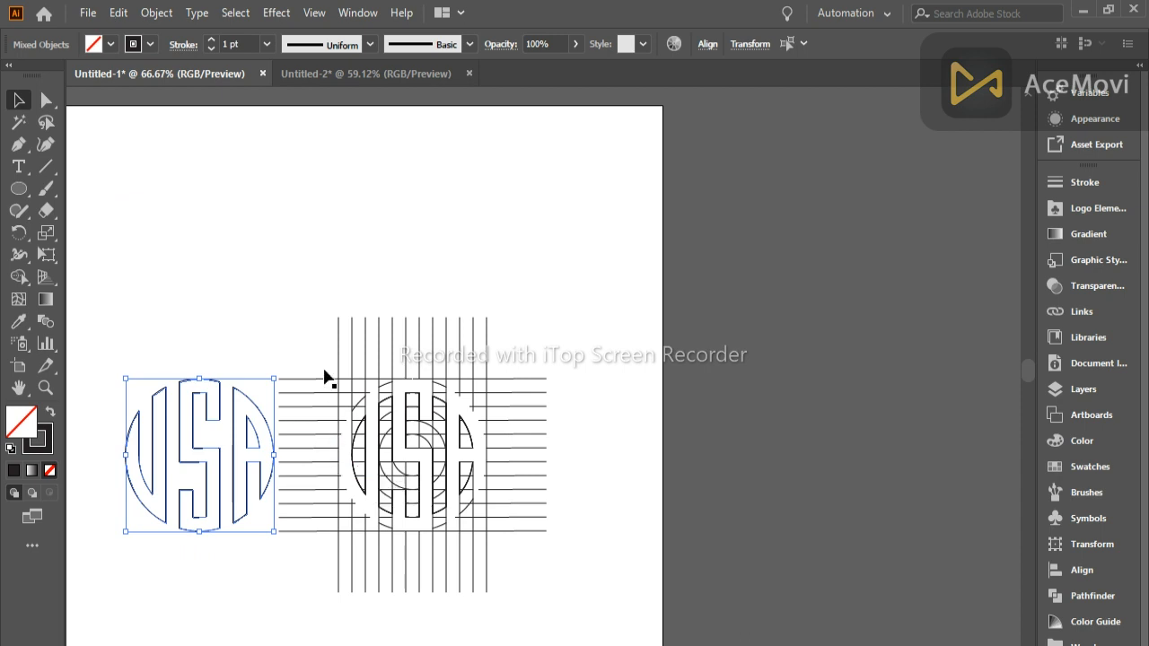
drag(292, 281, 521, 578)
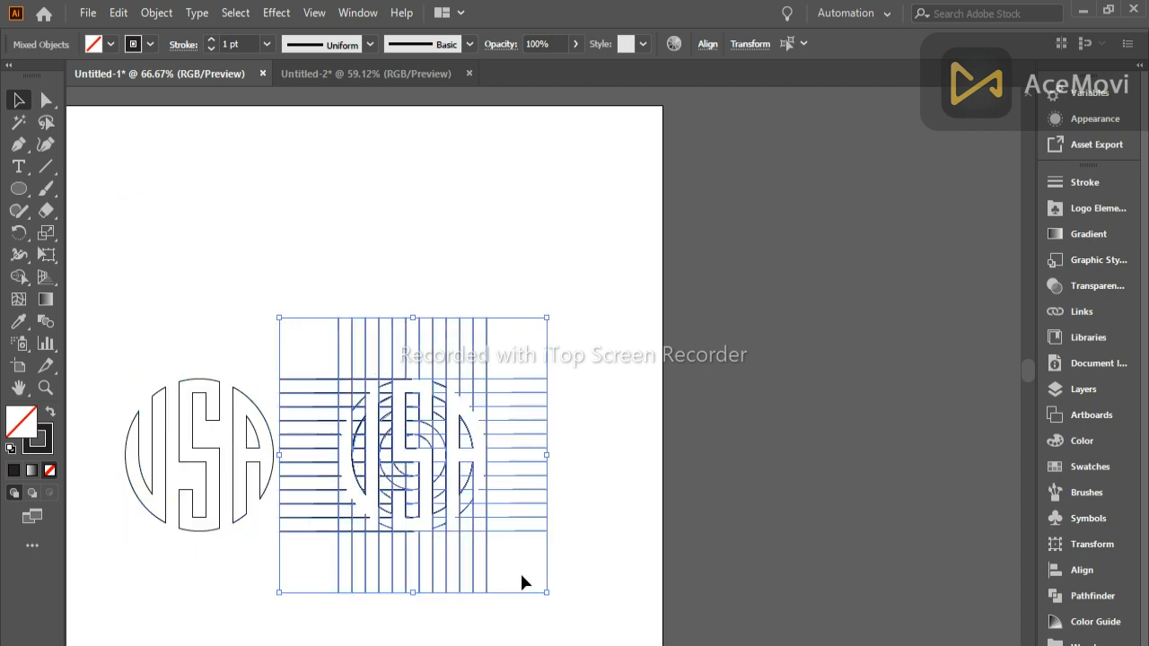
key(Delete)
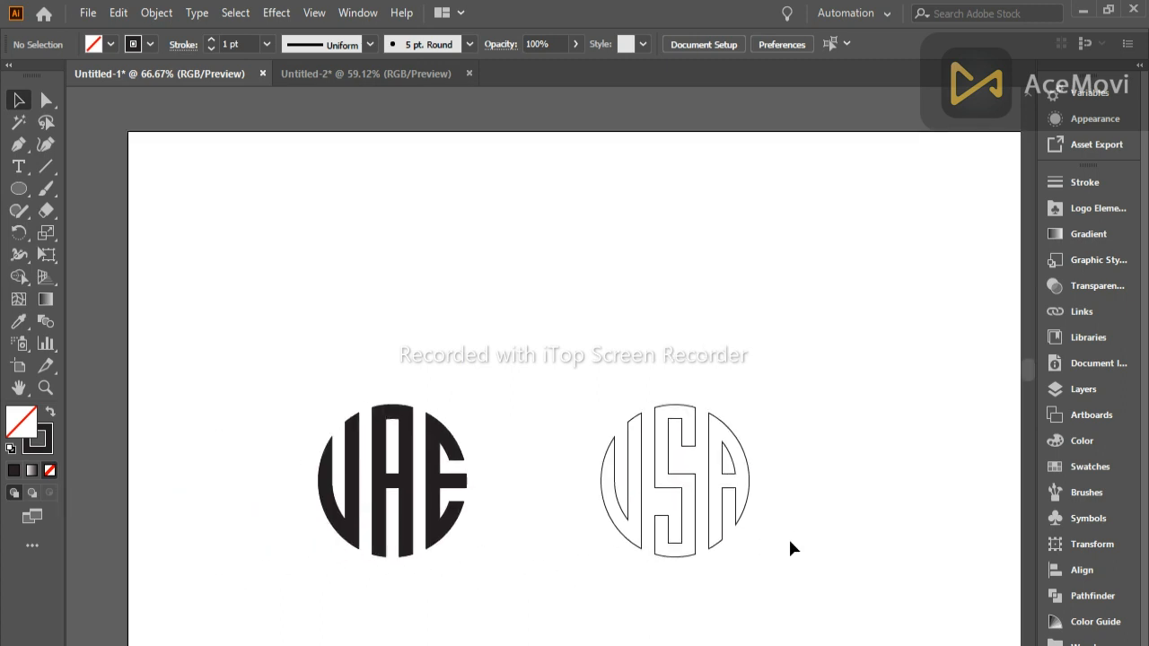
- Select the outlined U, S and A shapes of the USA logo together
drag(548, 332, 815, 616)
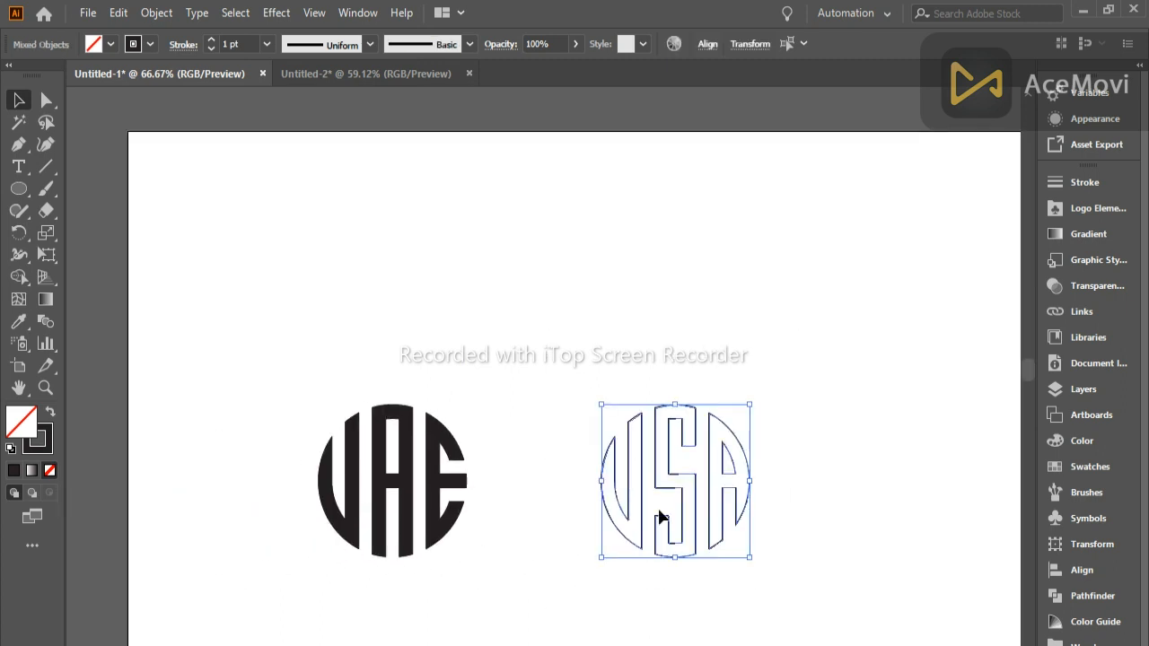
drag(657, 519, 615, 485)
scroll(615, 486, down, 1)
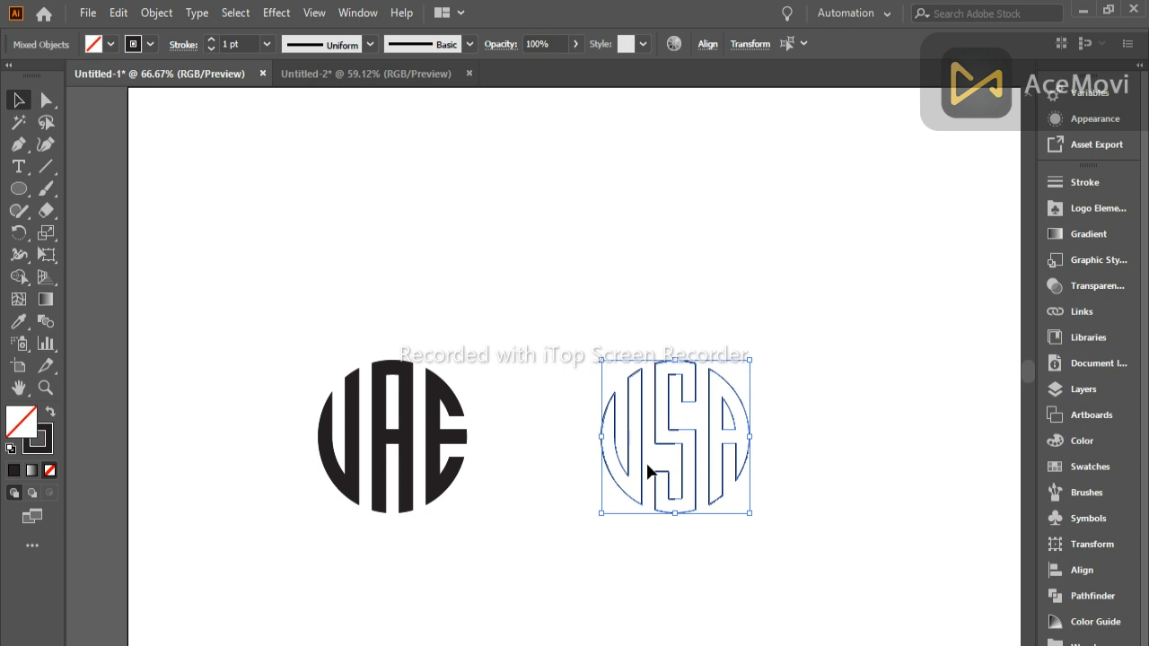
scroll(647, 465, up, 3)
drag(716, 441, 603, 458)
scroll(1061, 568, down, 1)
scroll(1061, 568, up, 1)
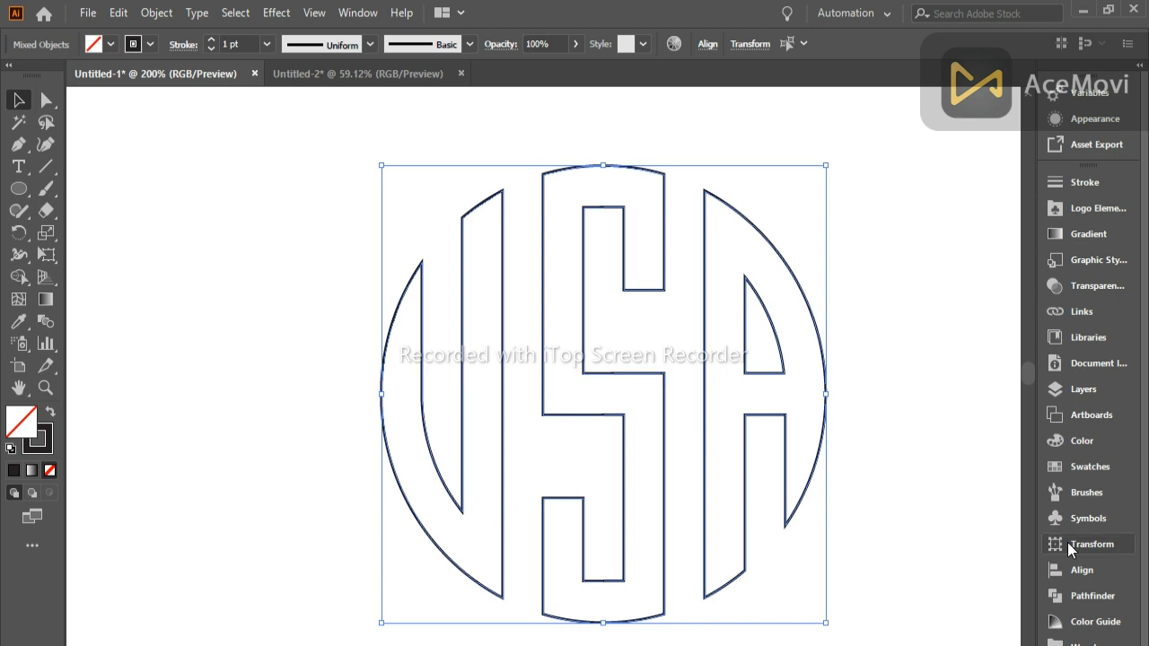
scroll(1070, 542, down, 1)
scroll(1076, 592, up, 1)
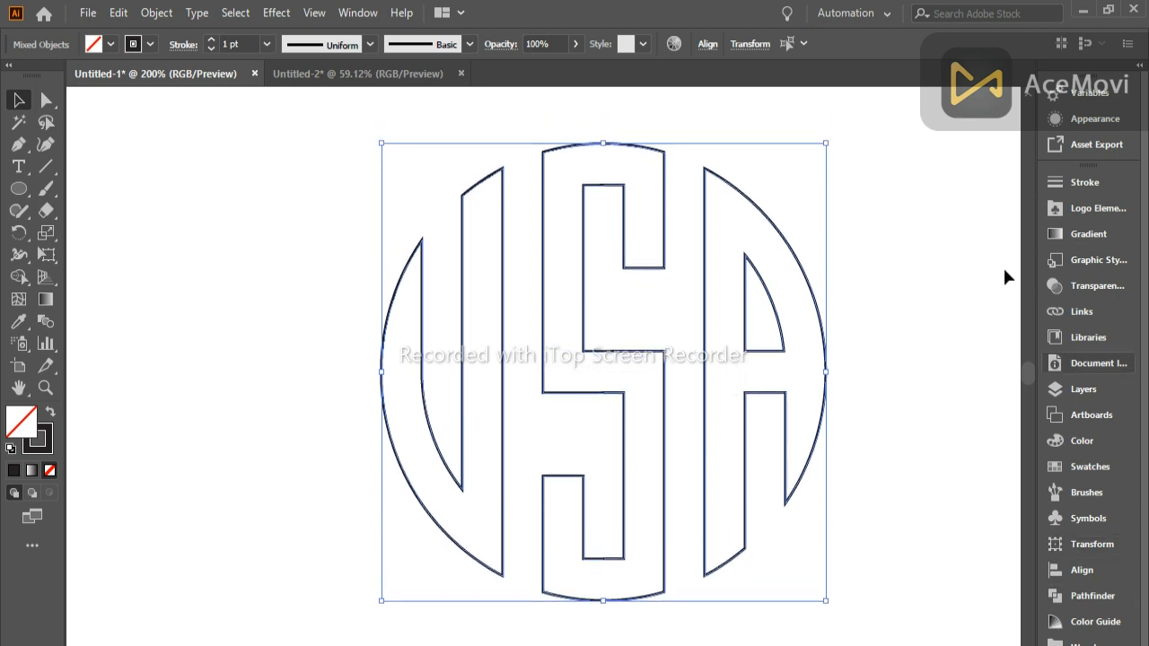
click(357, 12)
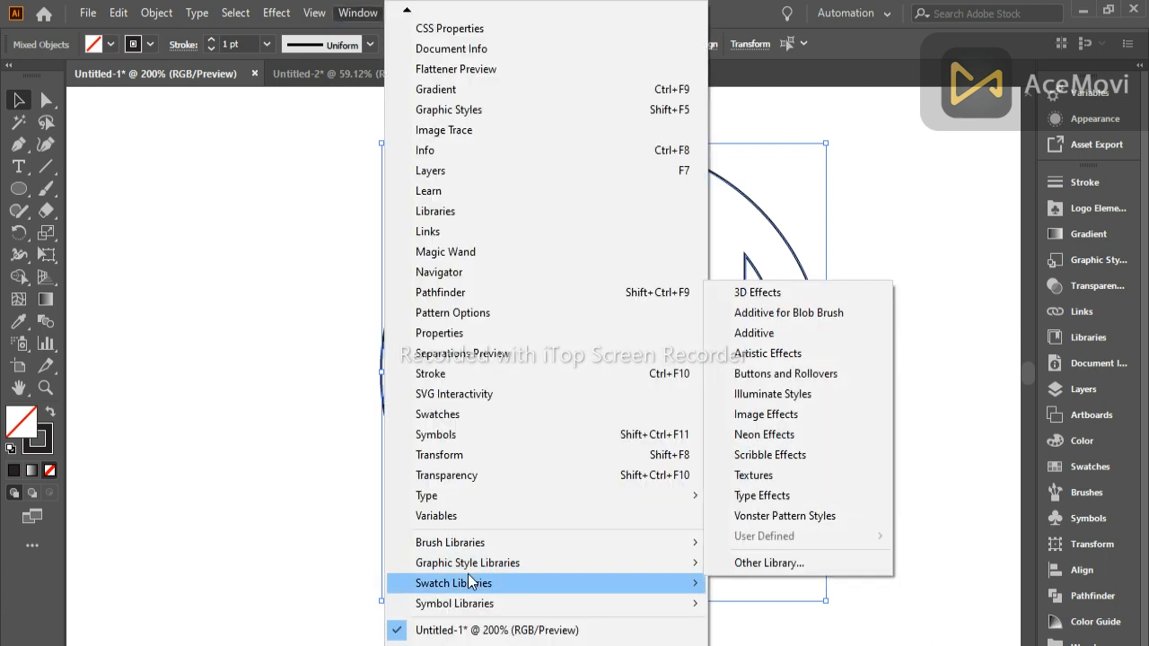
mouse_move(469, 581)
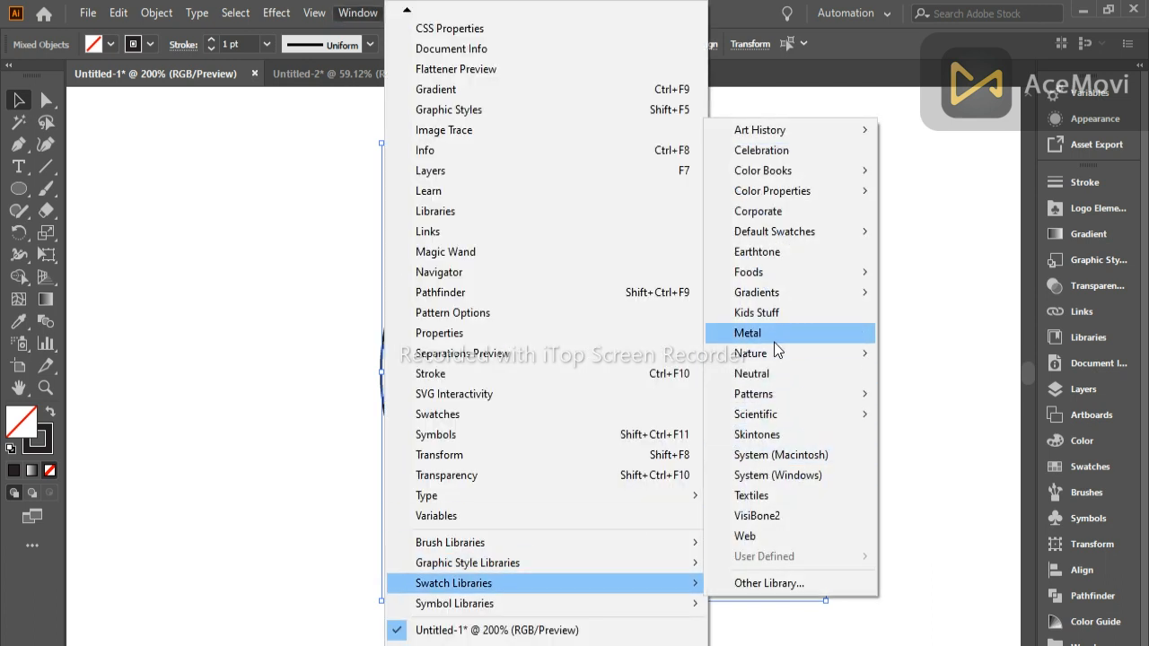
mouse_move(807, 288)
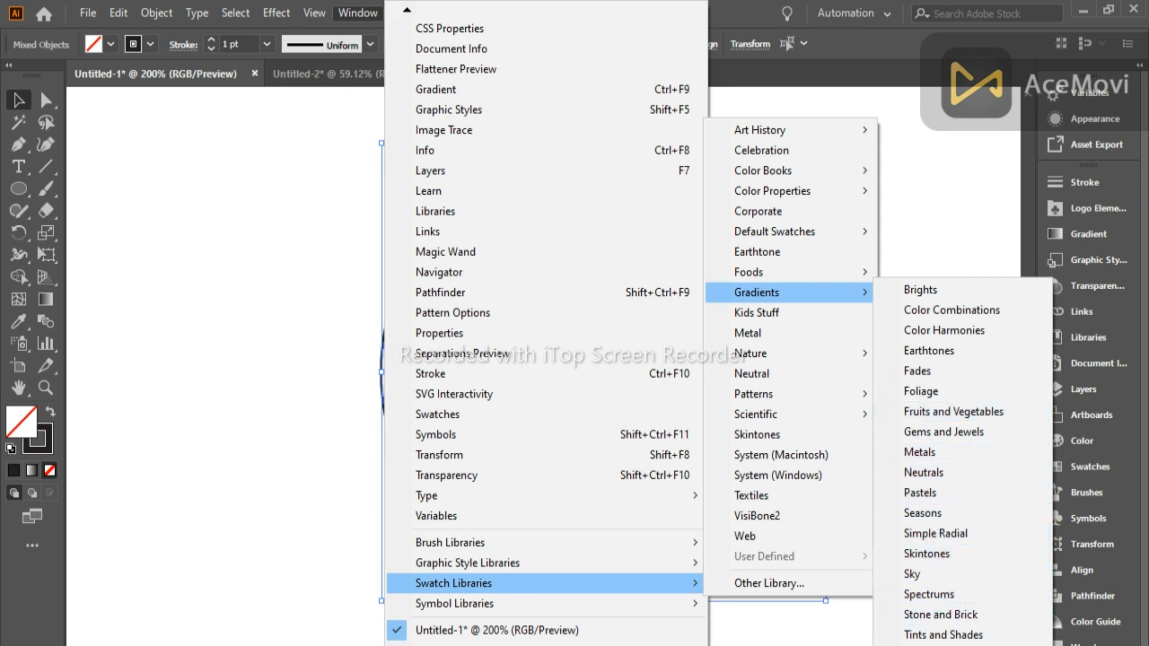
click(920, 645)
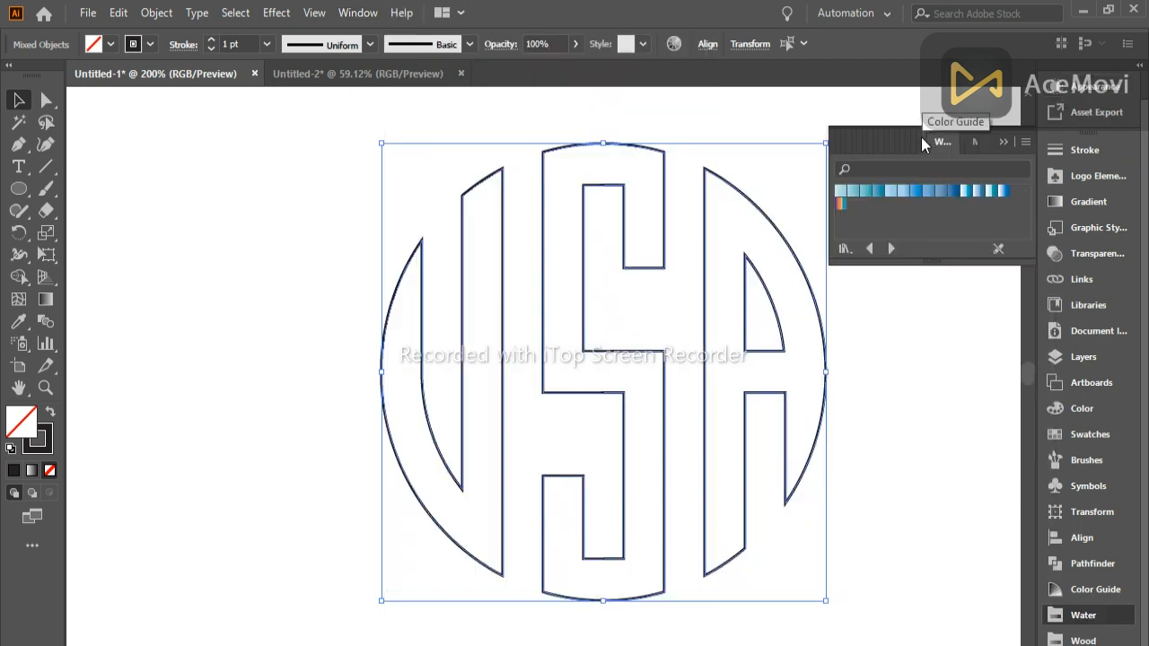
click(916, 139)
click(939, 139)
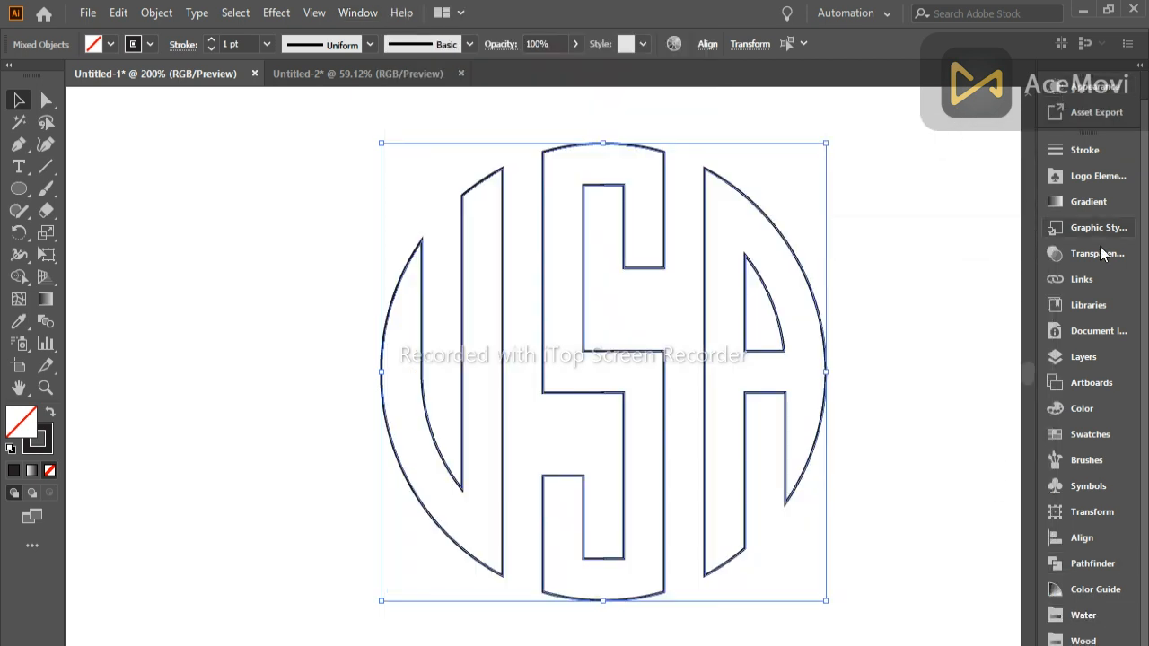
- Show the Wood gradient swatches and swap fill and stroke on the USA letters, giving them a black fill without a stroke
scroll(1084, 563, down, 1)
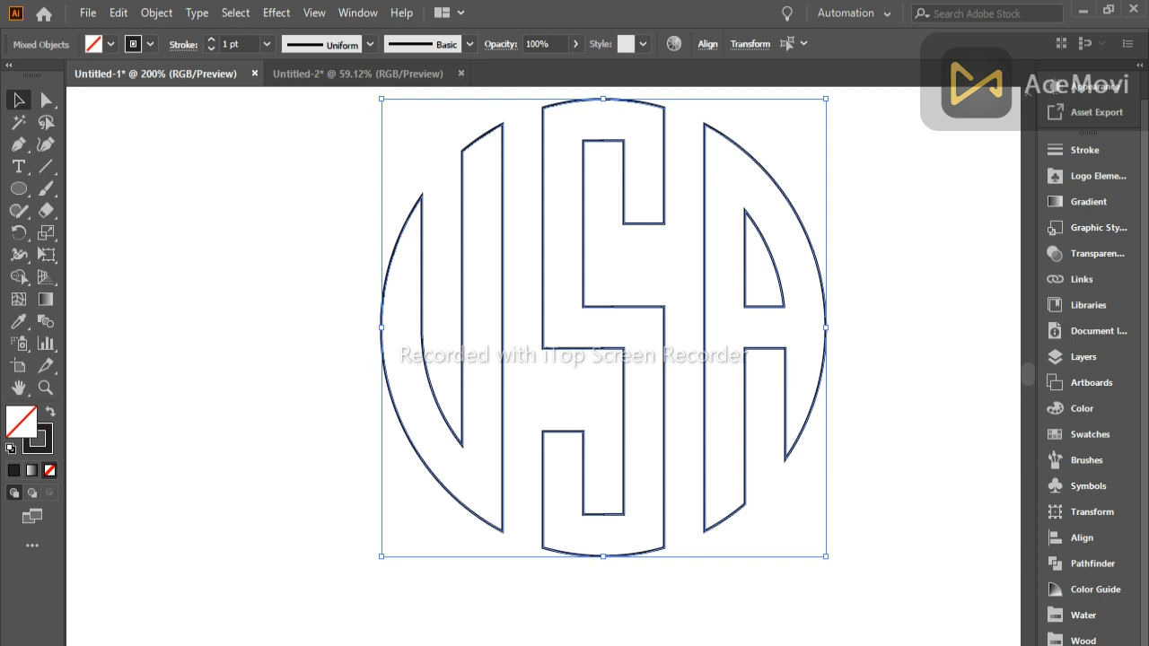
click(1084, 640)
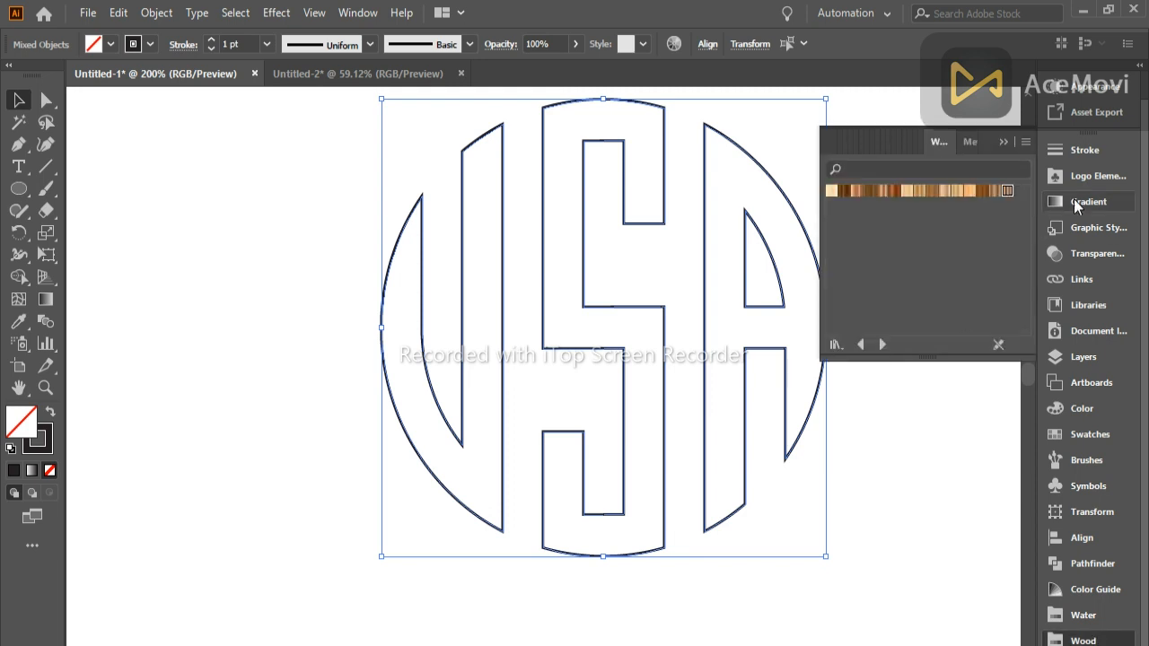
click(49, 412)
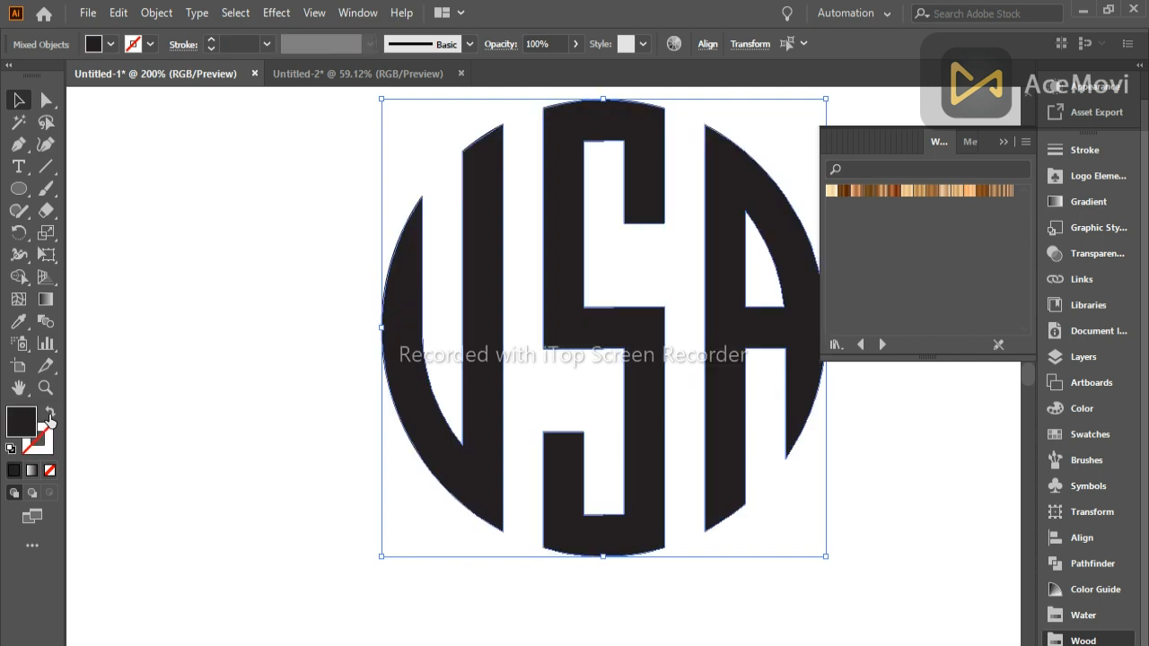
- Try several Wood gradients on the USA letters, settle on the striped light-and-dark brown one, and deselect the letters
click(908, 192)
click(903, 191)
click(886, 191)
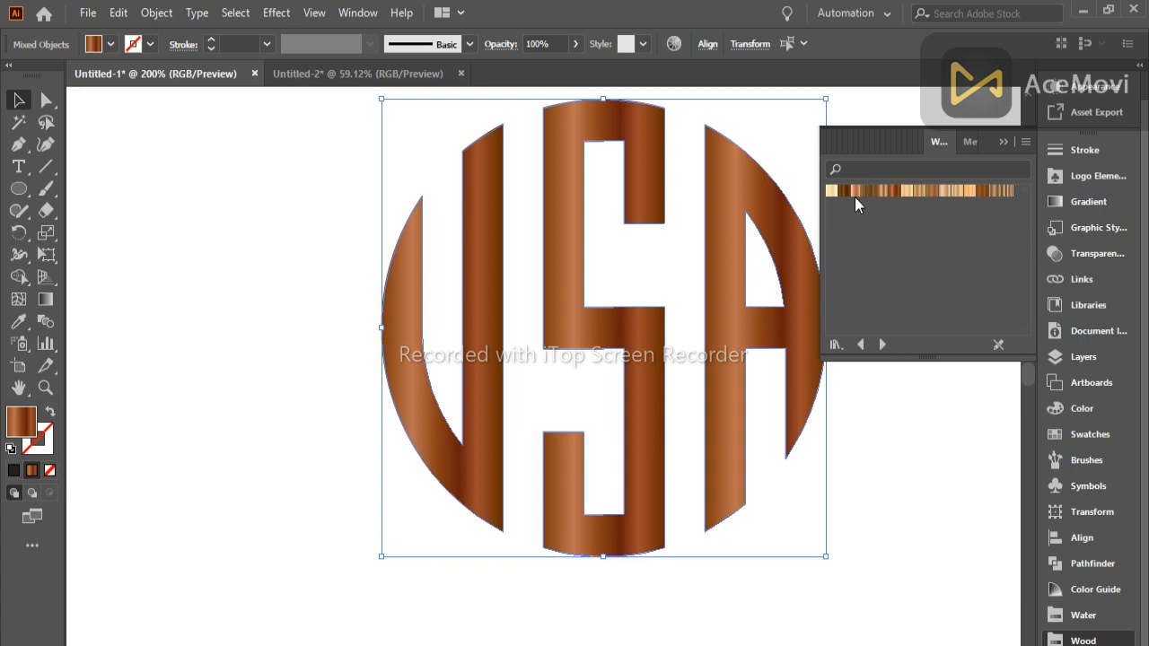
click(856, 191)
click(1007, 192)
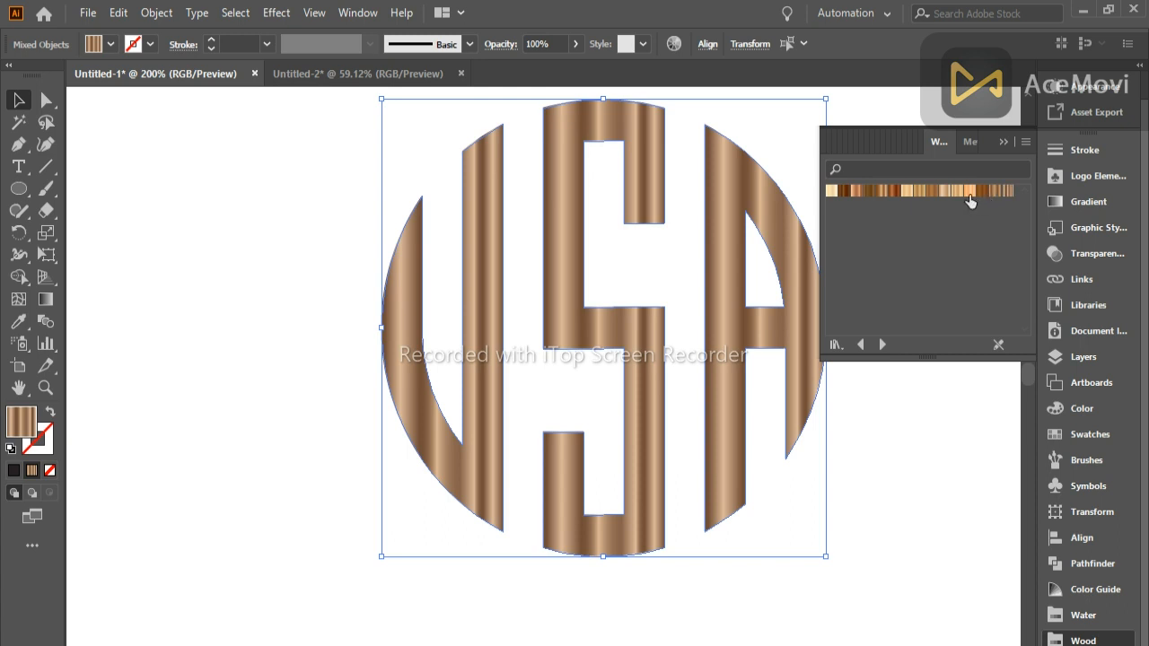
click(878, 115)
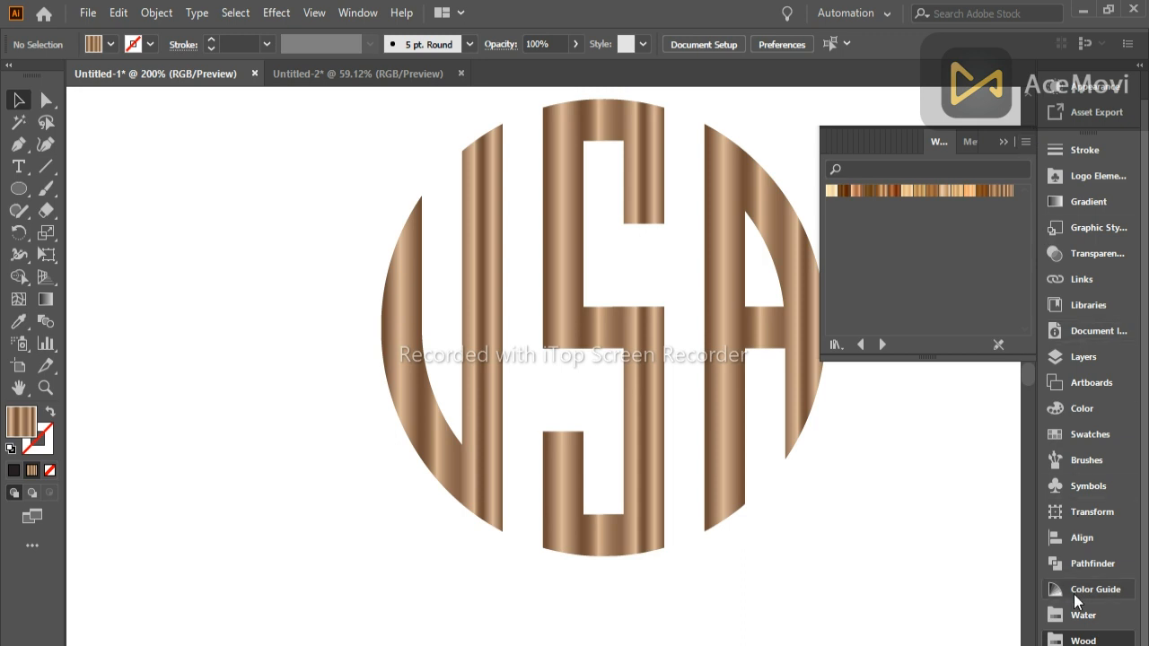
click(1074, 640)
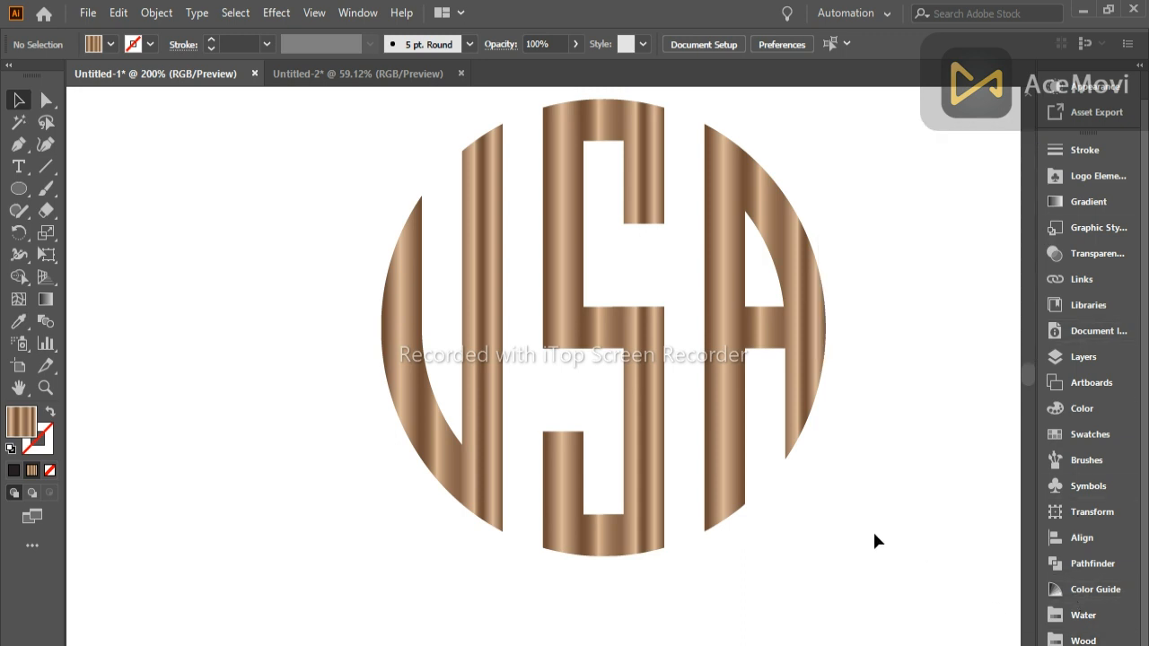
- Select the UAE letters and copy the brown wood gradient onto them from the USA logo with the Eyedropper
scroll(740, 514, down, 1)
scroll(740, 514, down, 2)
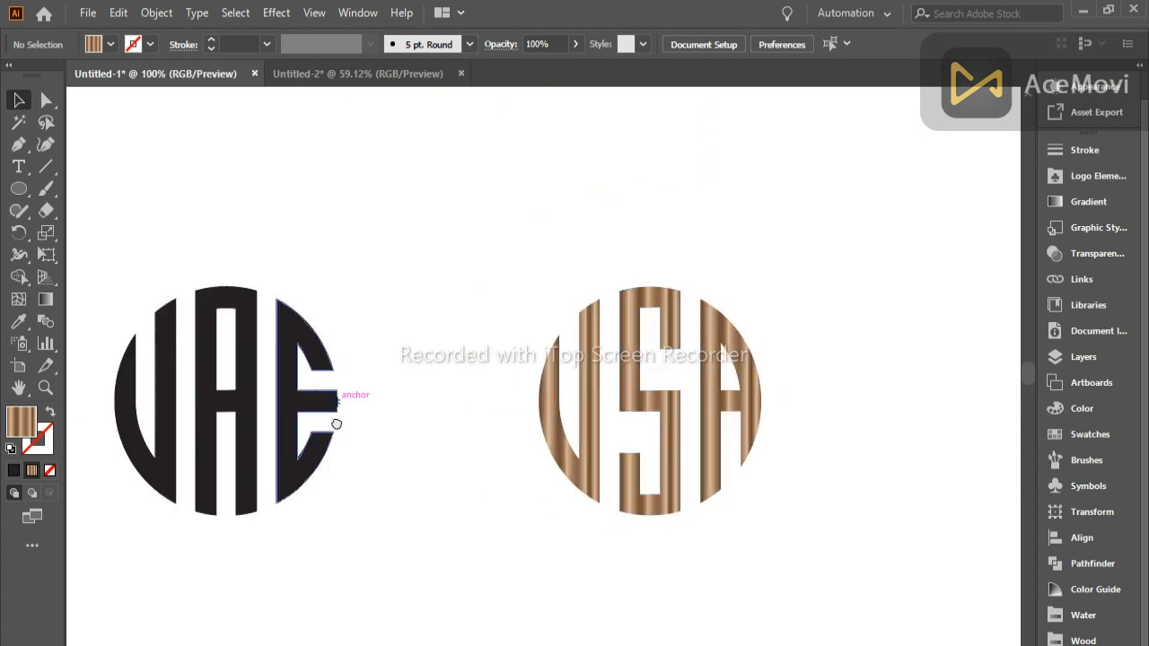
drag(335, 423, 416, 408)
drag(214, 231, 423, 453)
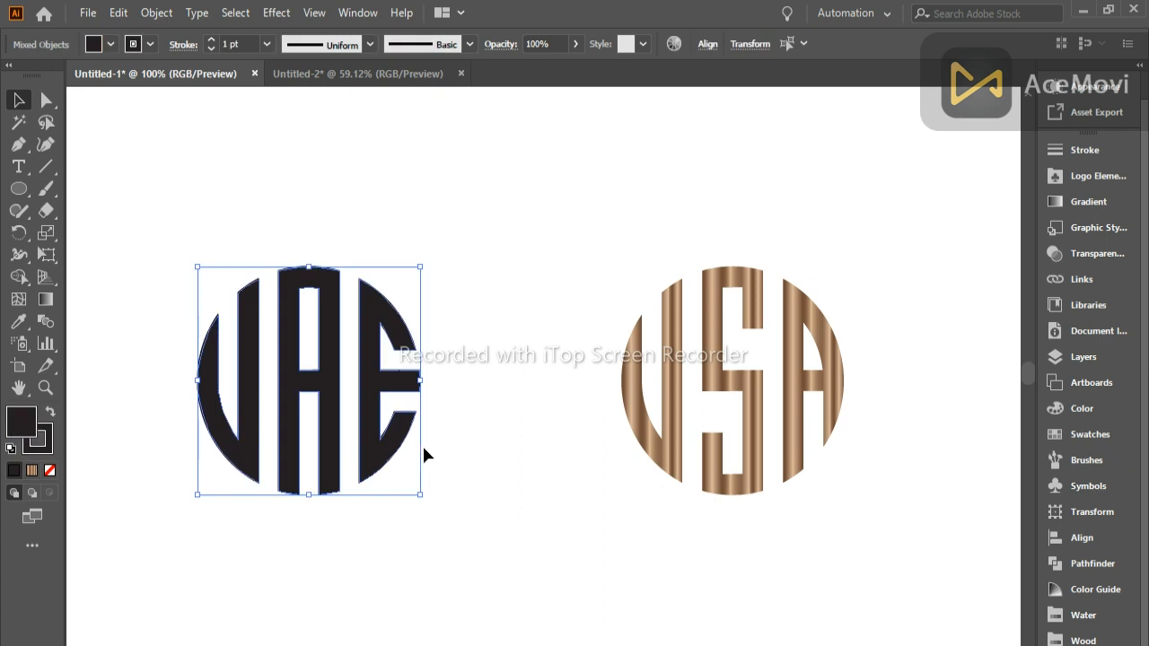
click(18, 320)
click(760, 378)
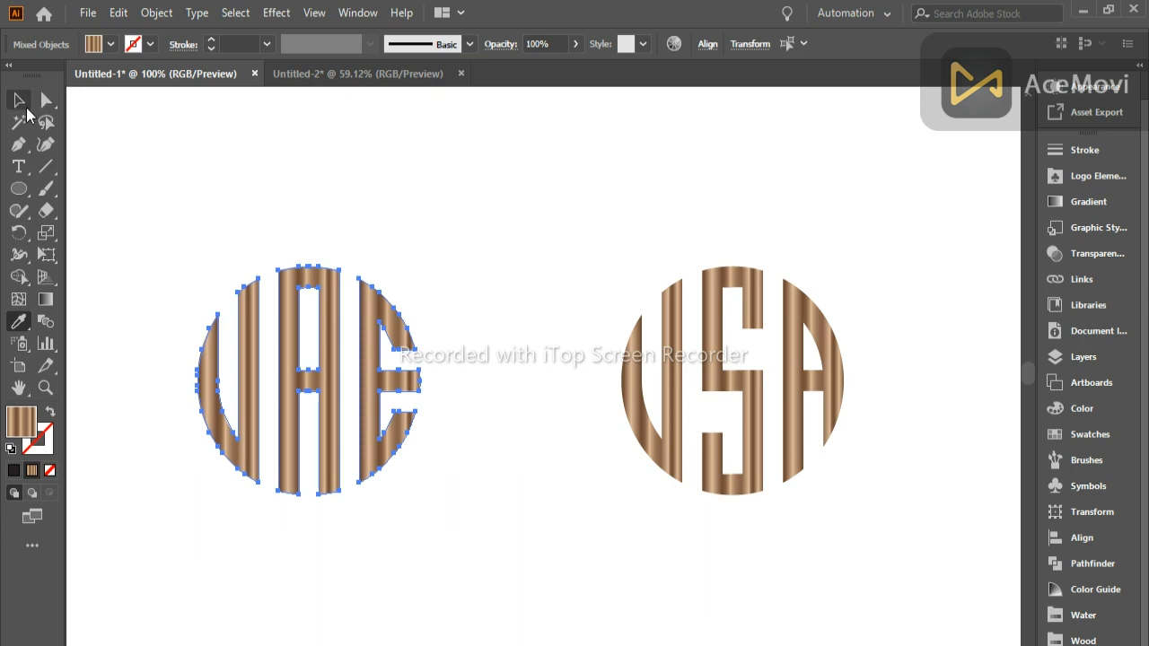
click(26, 108)
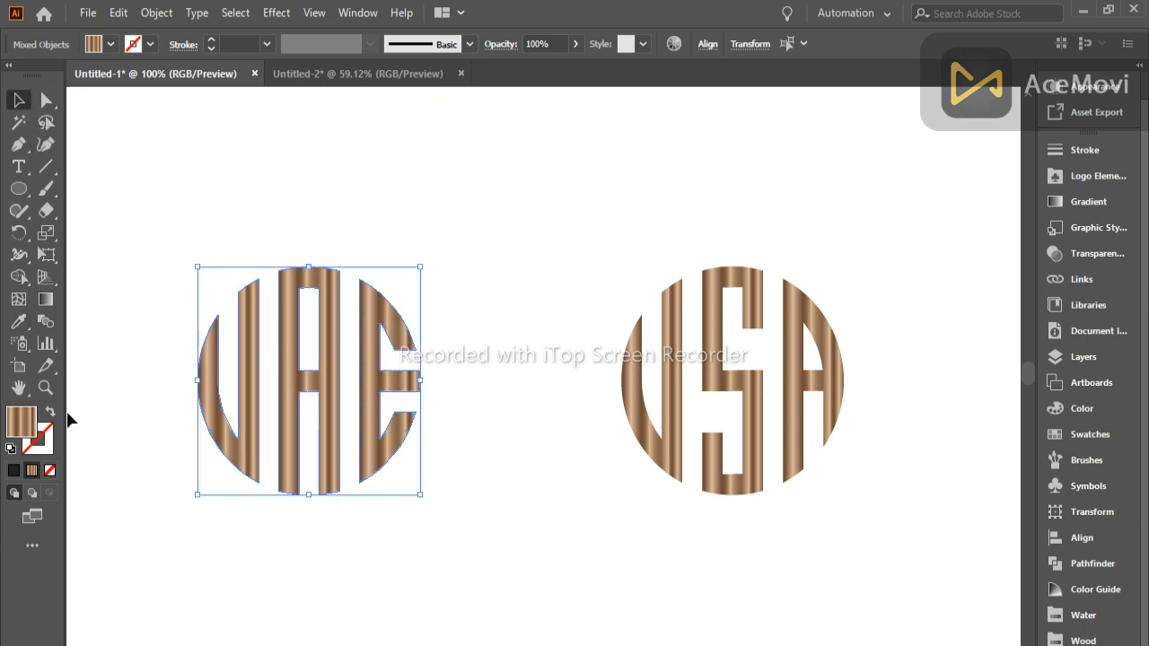
- Apply a Drop Shadow to both logos with Multiply mode, 54% opacity, 7 px X and Y offsets and 3 px blur, then deselect them
click(642, 358)
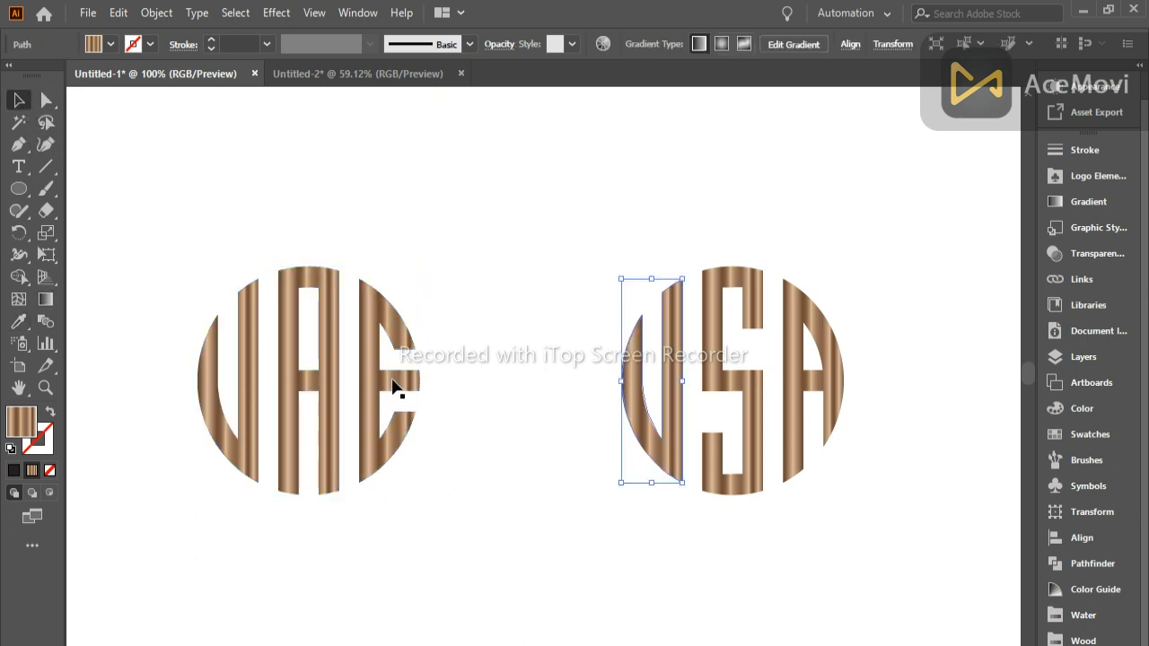
click(280, 199)
drag(231, 201, 880, 555)
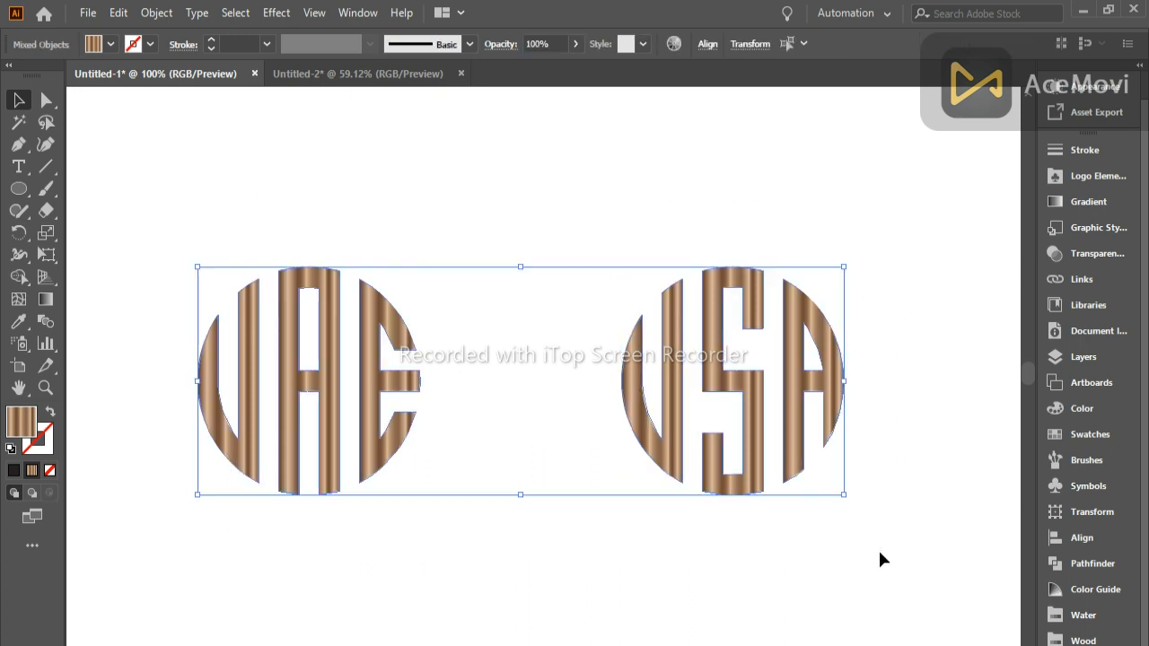
click(276, 12)
mouse_move(293, 195)
mouse_move(346, 221)
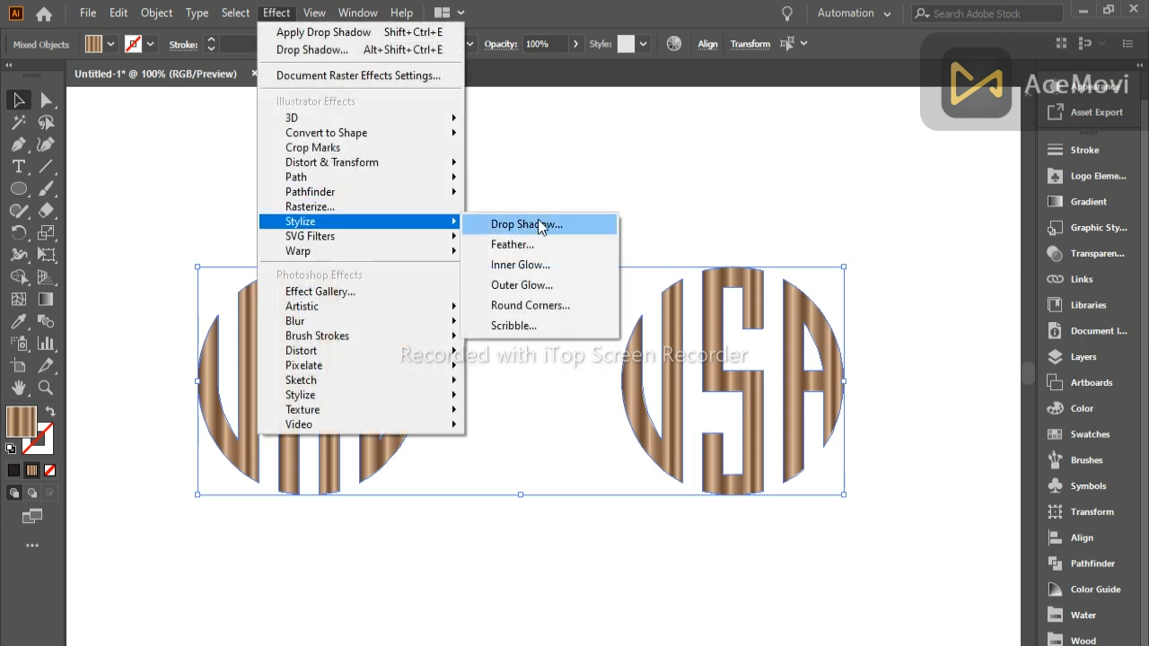
click(539, 225)
click(160, 401)
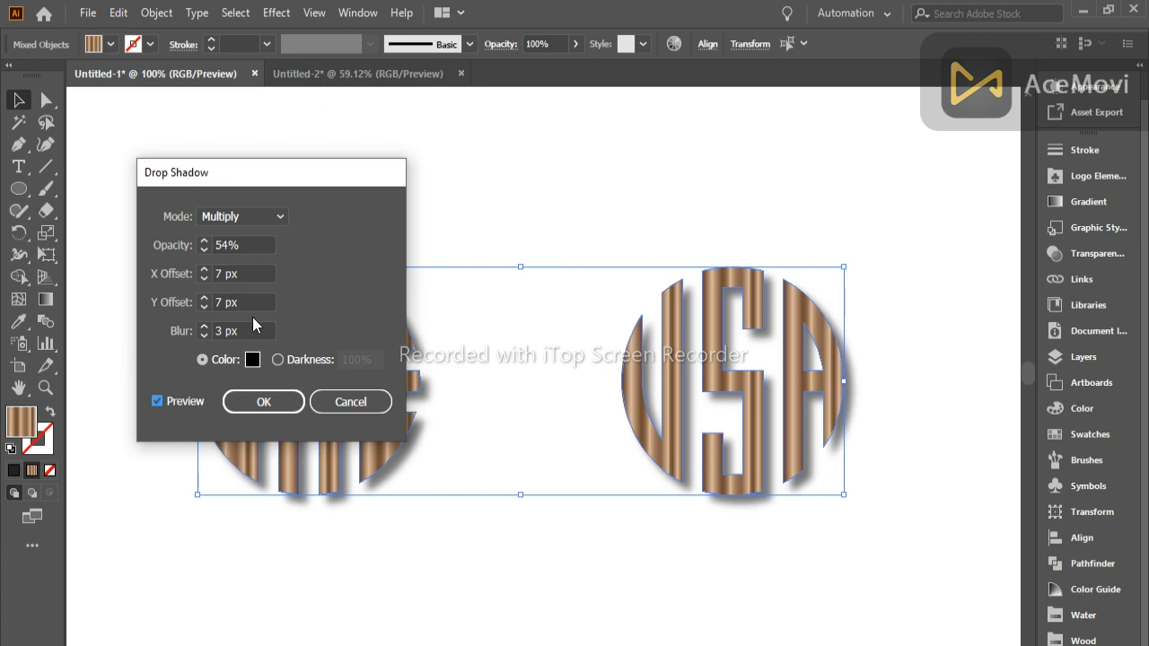
click(268, 403)
click(386, 209)
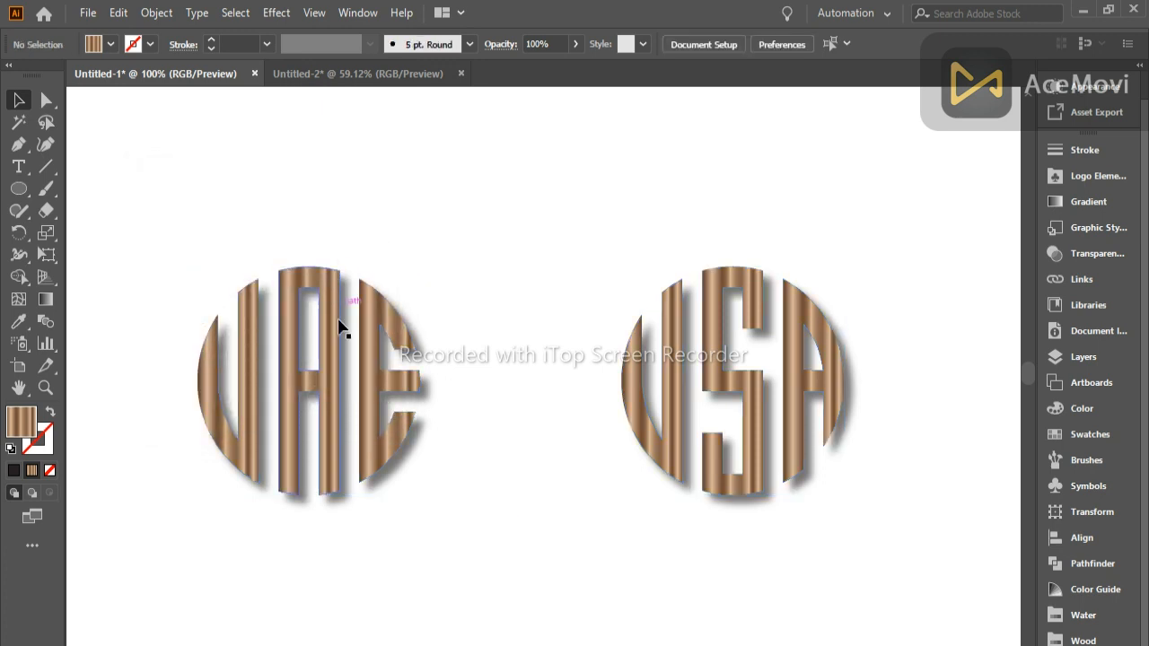
scroll(615, 415, up, 1)
scroll(615, 415, down, 1)
scroll(615, 414, up, 1)
scroll(615, 414, down, 1)
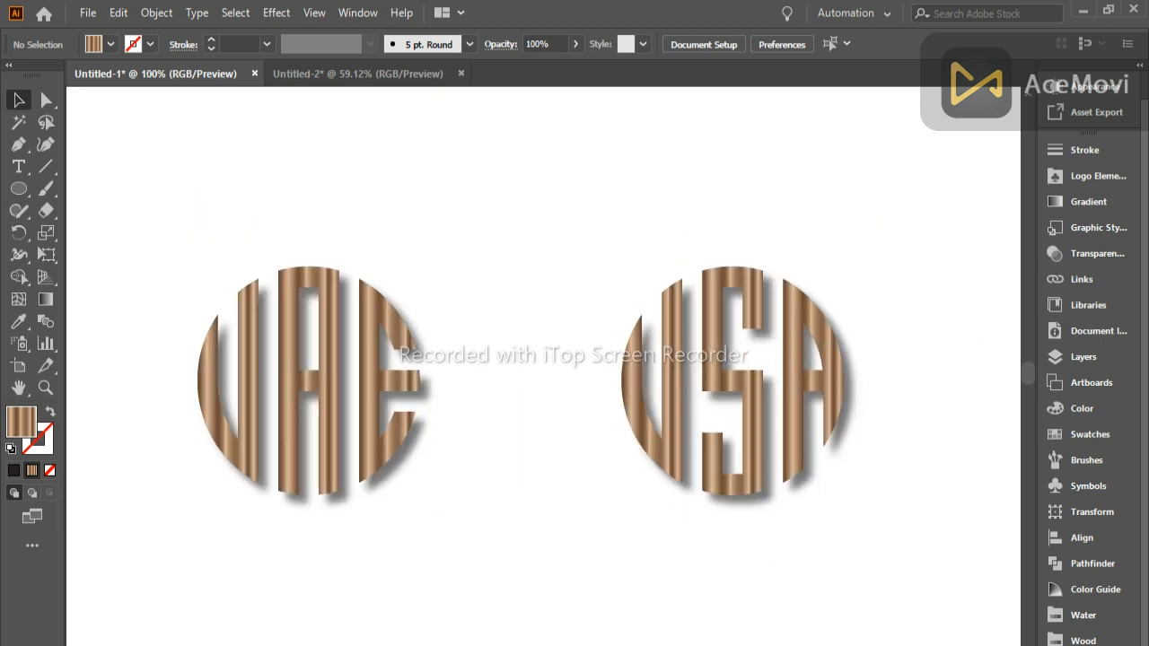